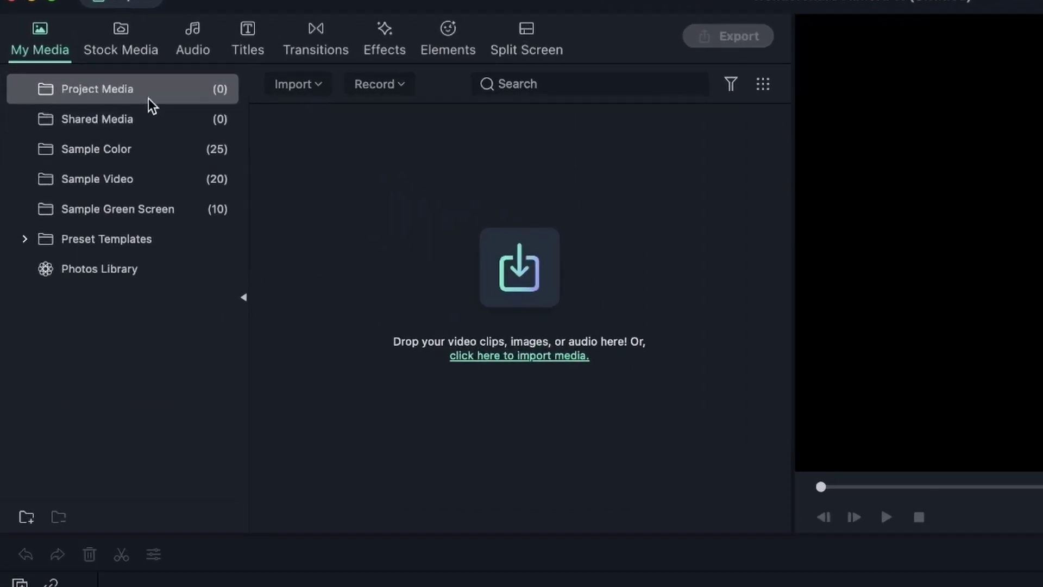
Open Stock Media, choose Pixabay, and scroll through its nature and travel video clips.
click(61, 65)
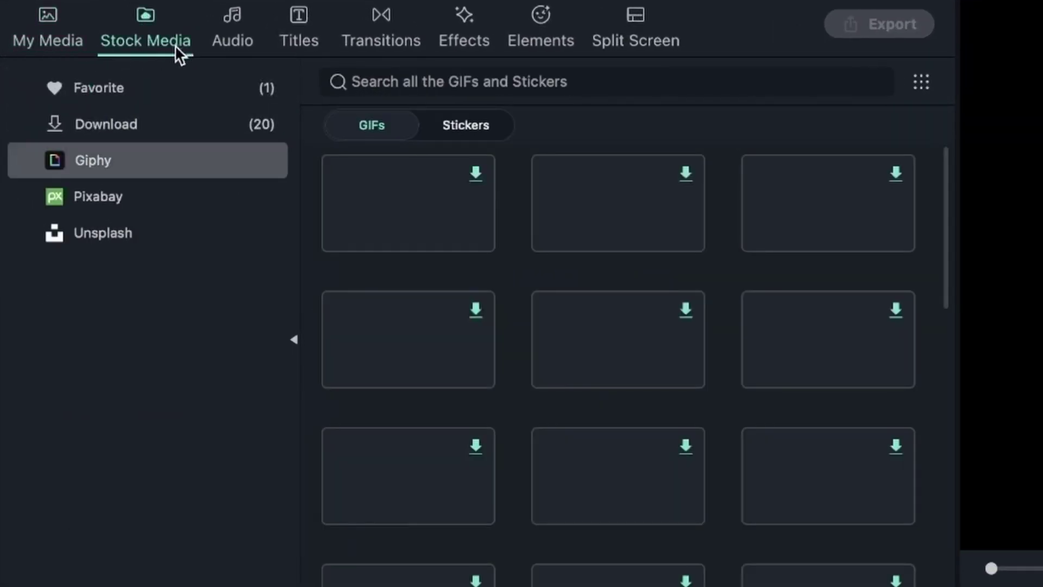
click(100, 197)
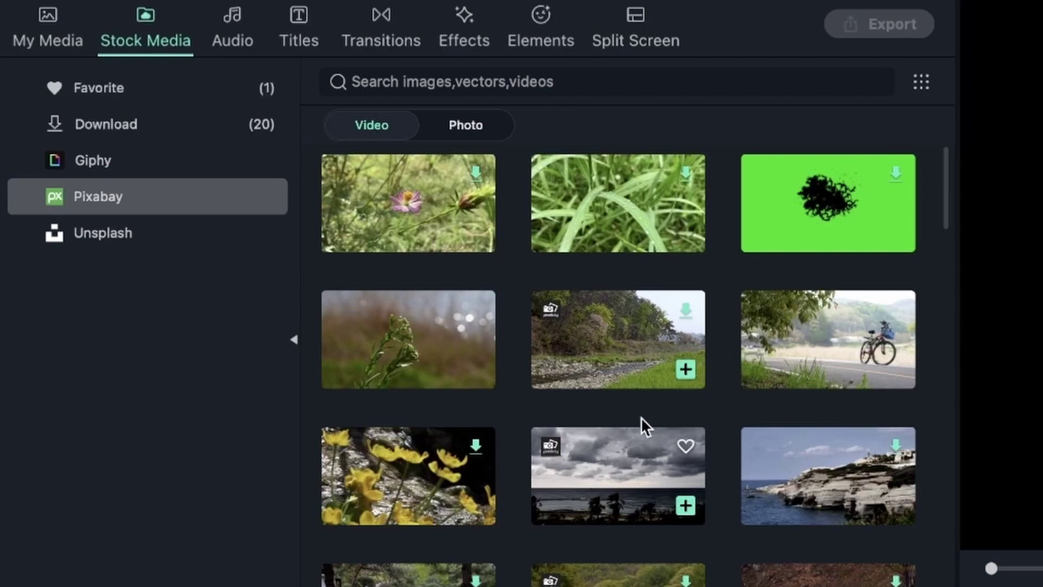
scroll(641, 418, down, 6)
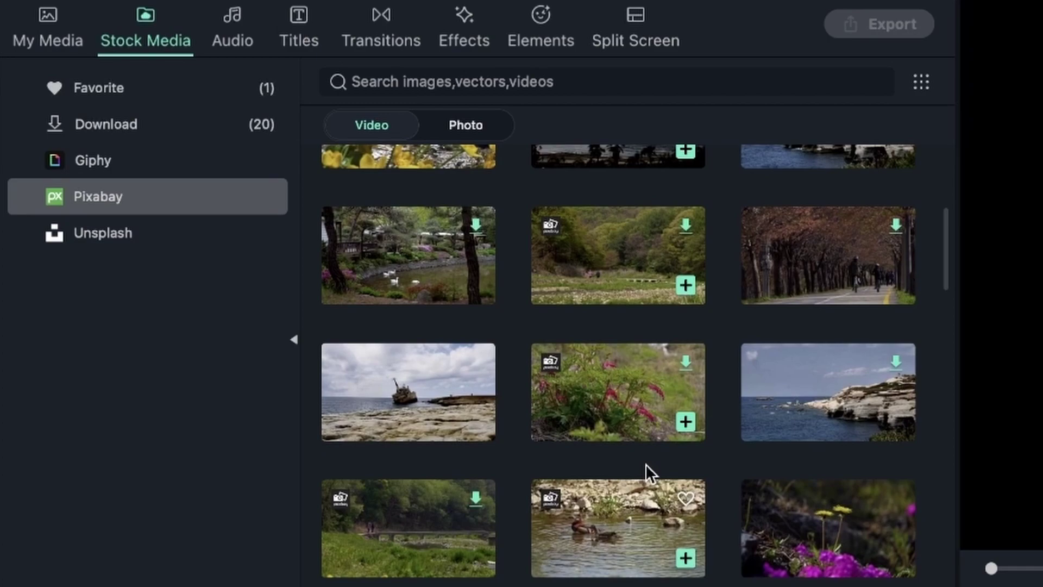
scroll(557, 473, down, 6)
scroll(558, 476, down, 15)
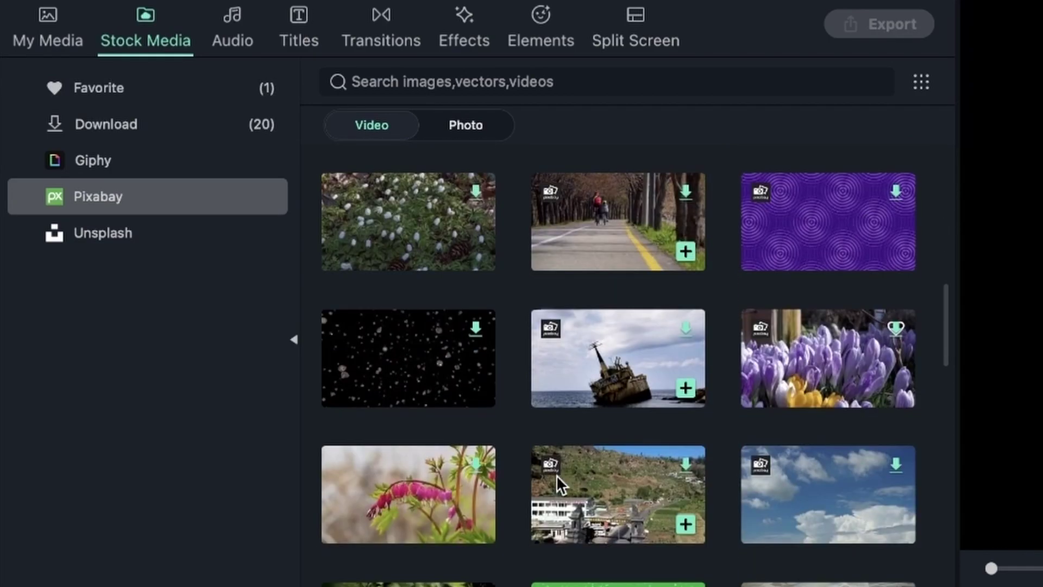
scroll(559, 477, down, 5)
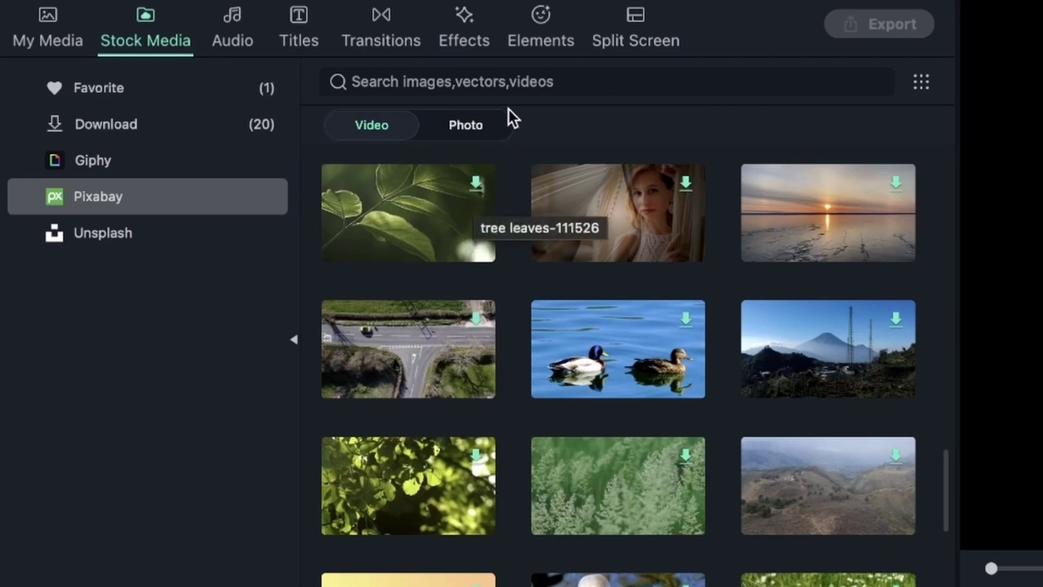
Search Pixabay for 'cars', scroll the results, and re-favourite the silver car clip.
click(532, 77)
text(cars)
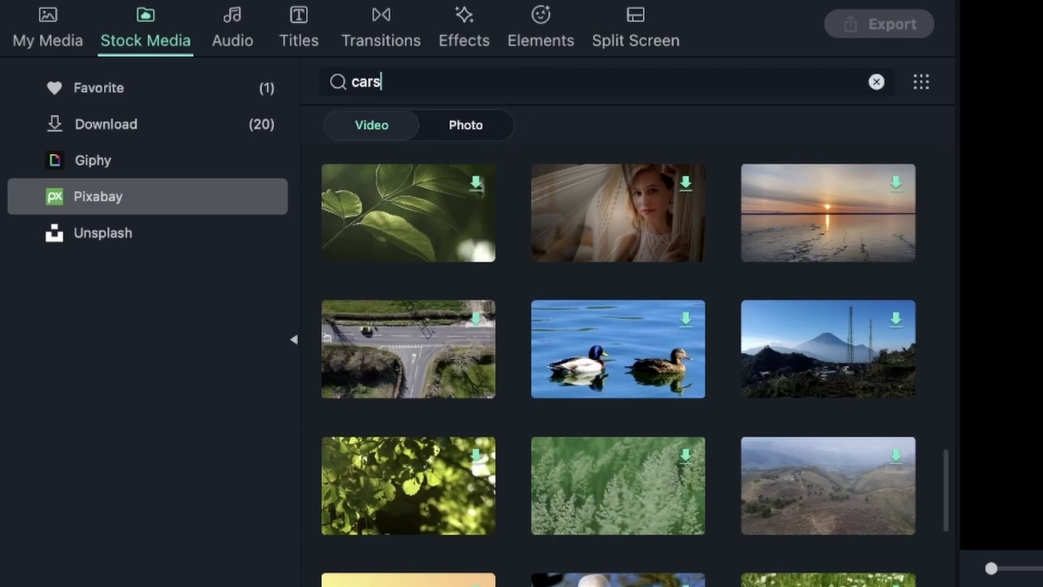
key(Return)
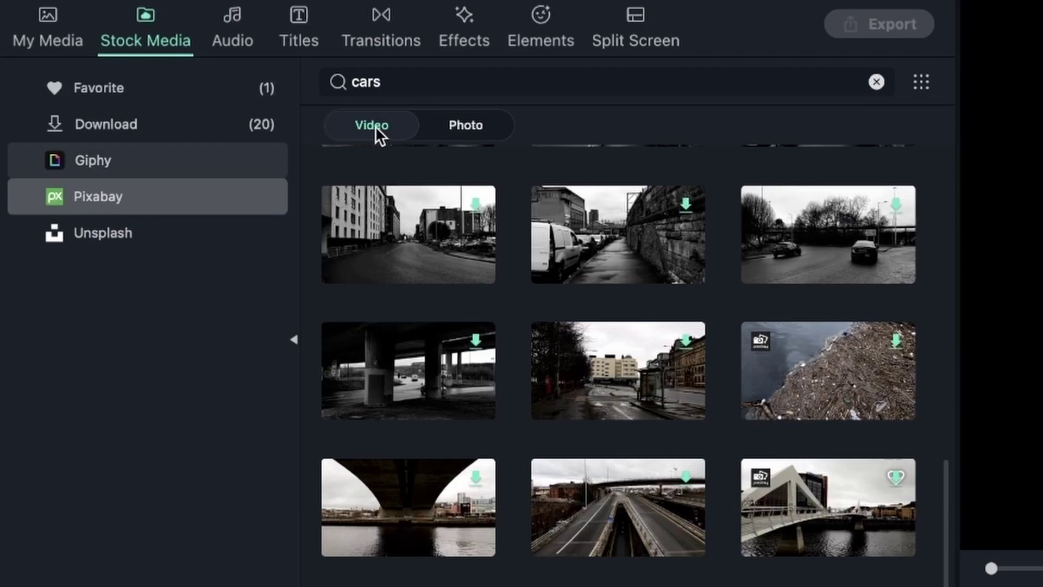
scroll(617, 453, down, 5)
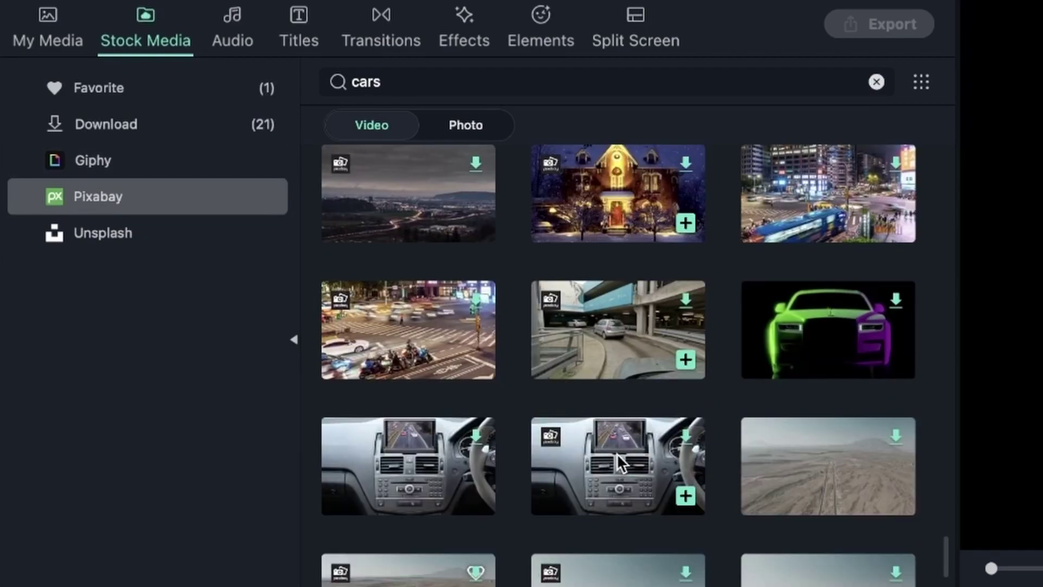
scroll(617, 453, down, 5)
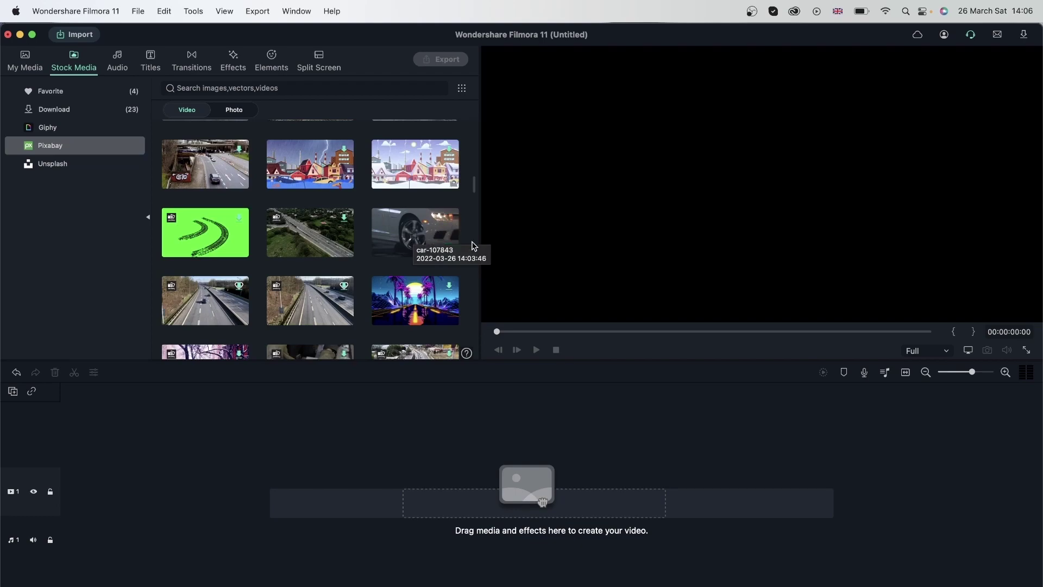
click(450, 221)
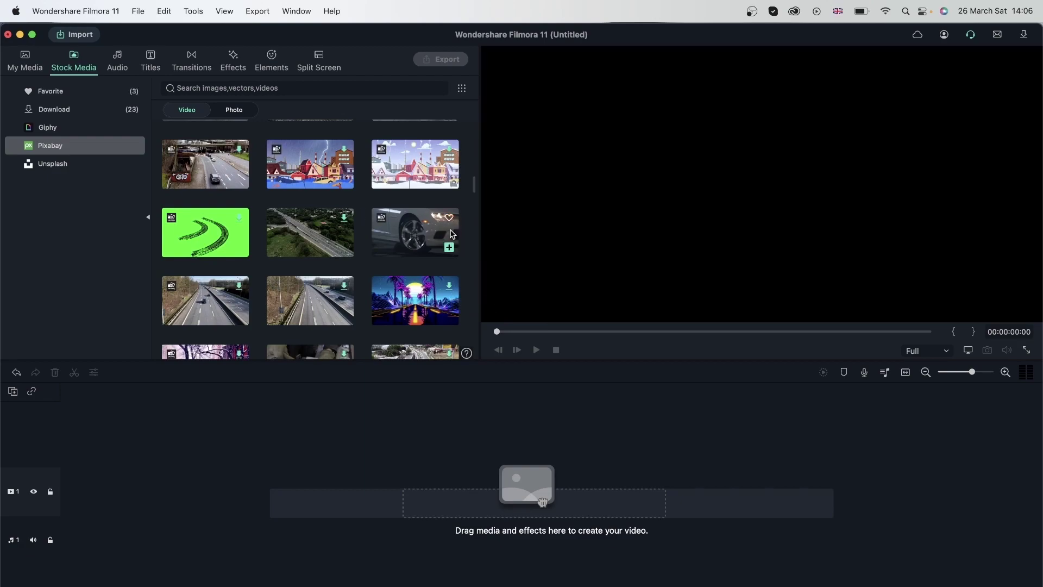
click(451, 221)
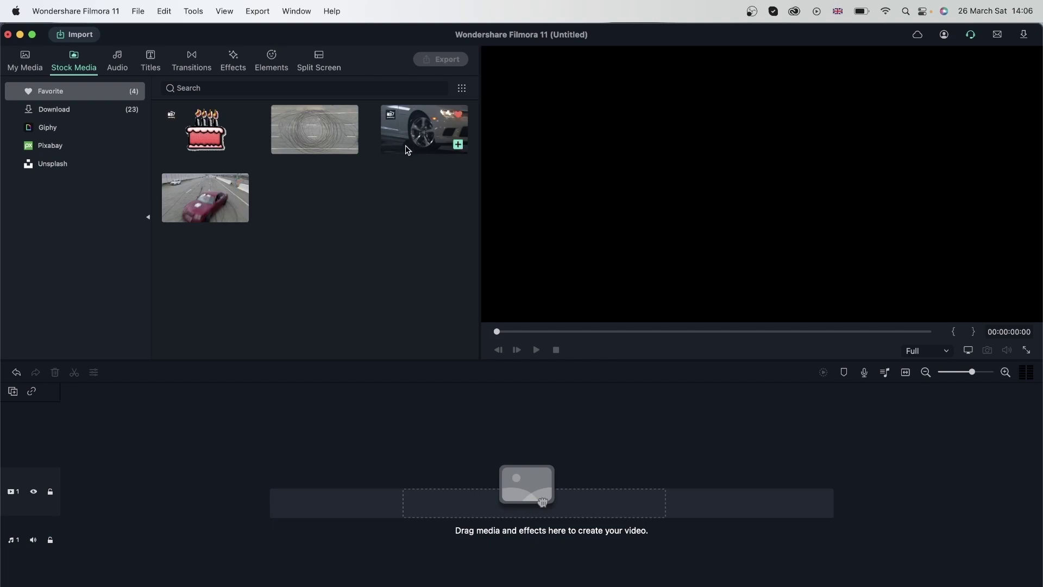
Drag the drift, car-94110 and silver car clips to the timeline, then delete all three.
drag(205, 198, 73, 497)
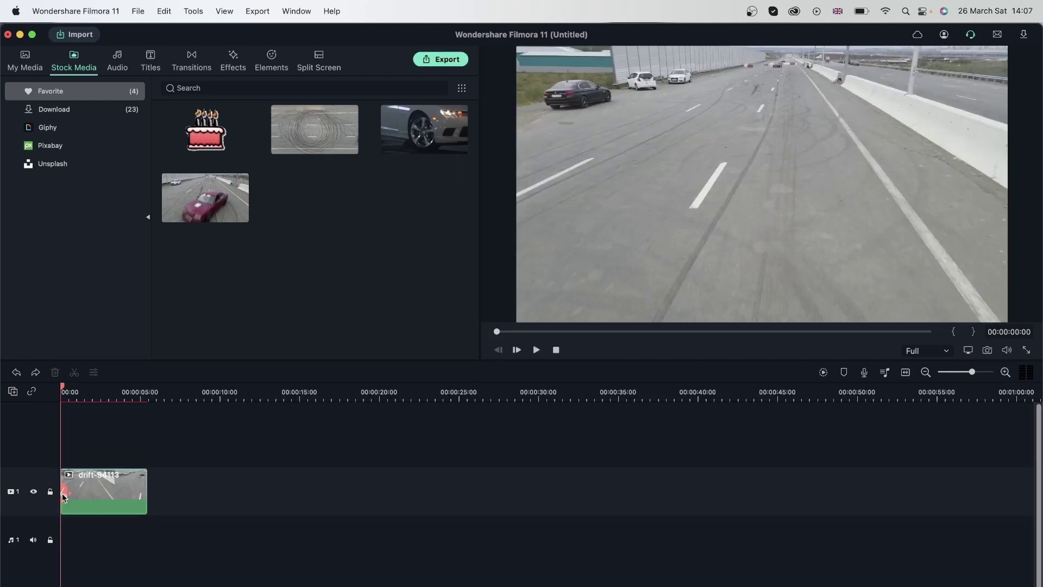
drag(315, 129, 179, 530)
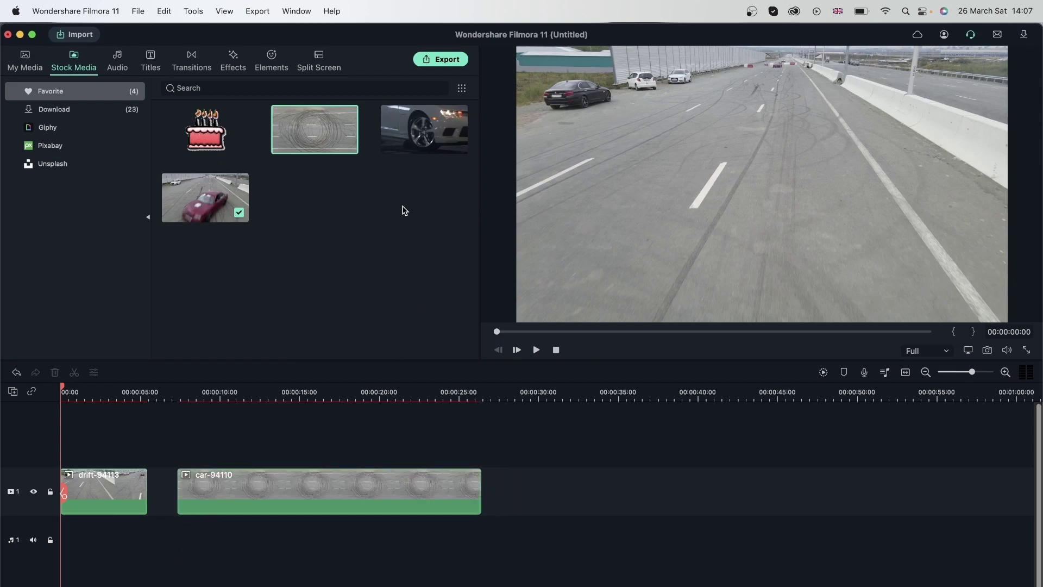
drag(424, 130, 510, 505)
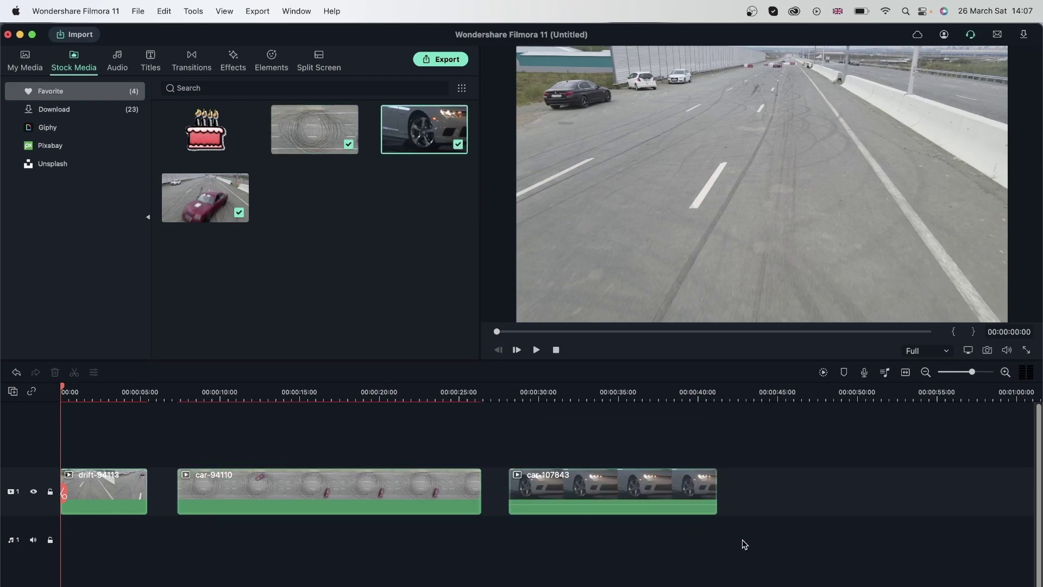
drag(743, 541, 58, 460)
key(Delete)
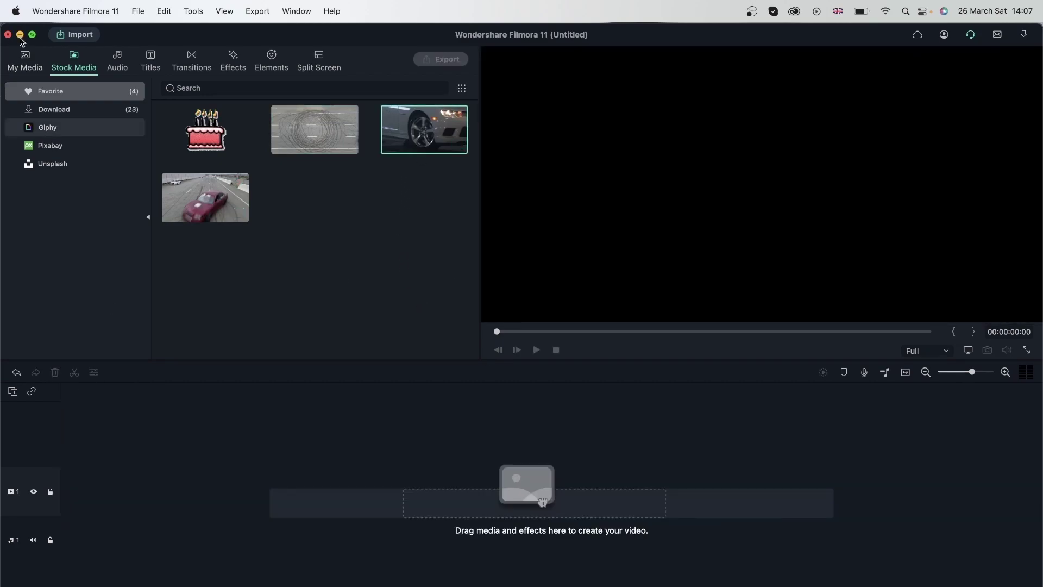
click(25, 61)
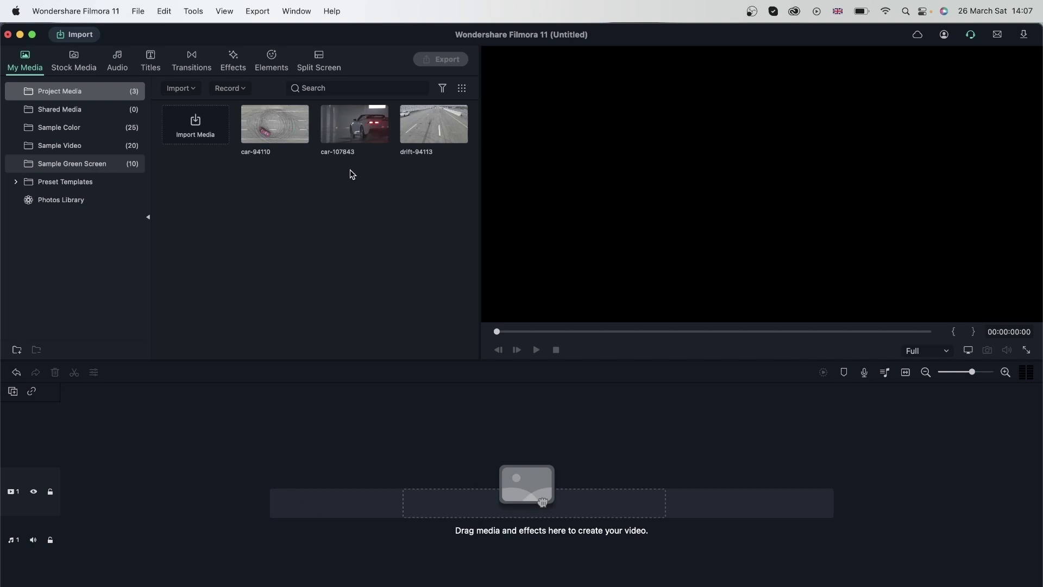
Preview car-94110 and check its frame rate in its file properties.
click(275, 134)
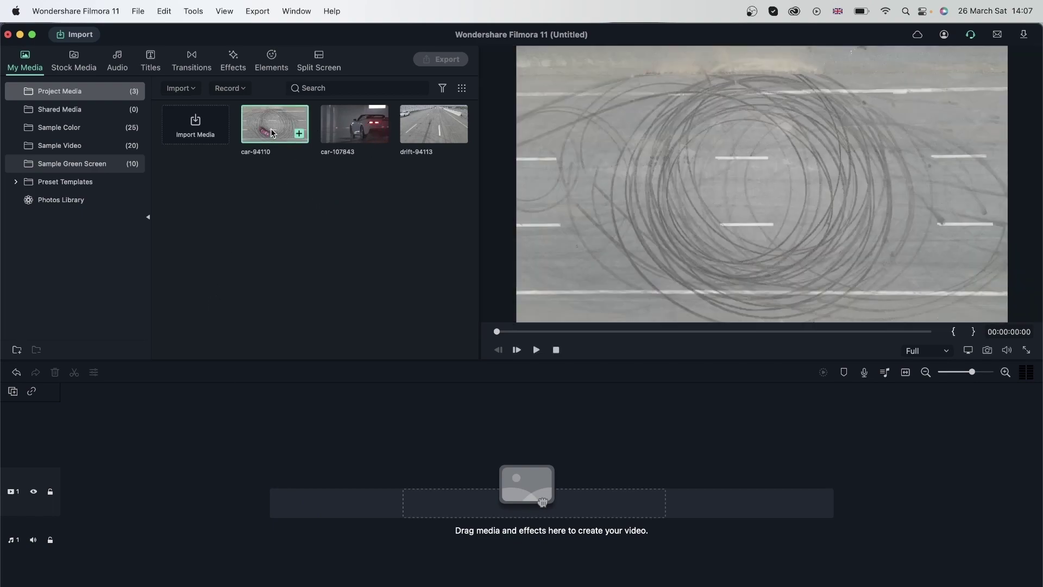
right_click(286, 134)
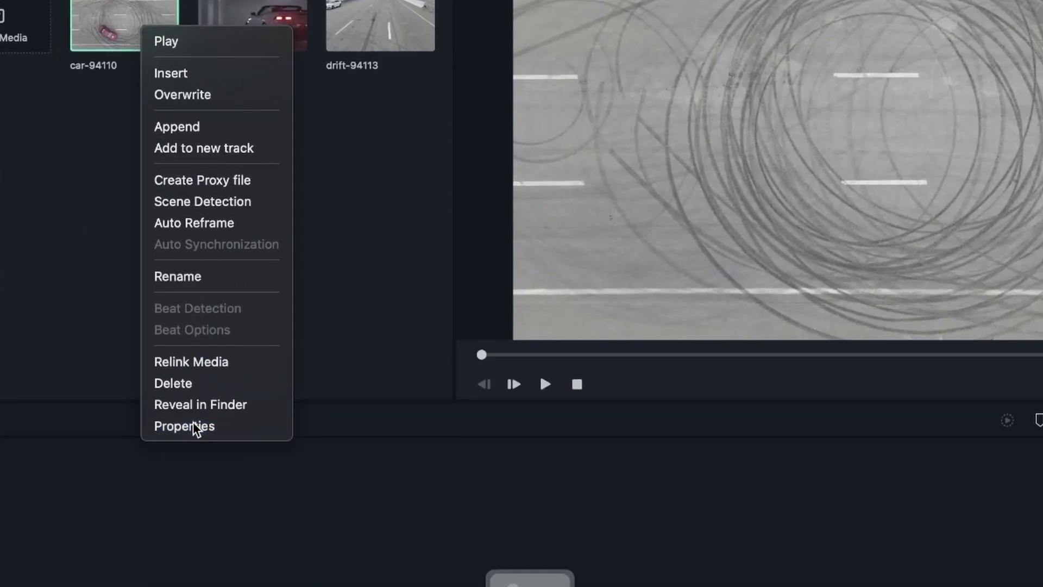
click(319, 375)
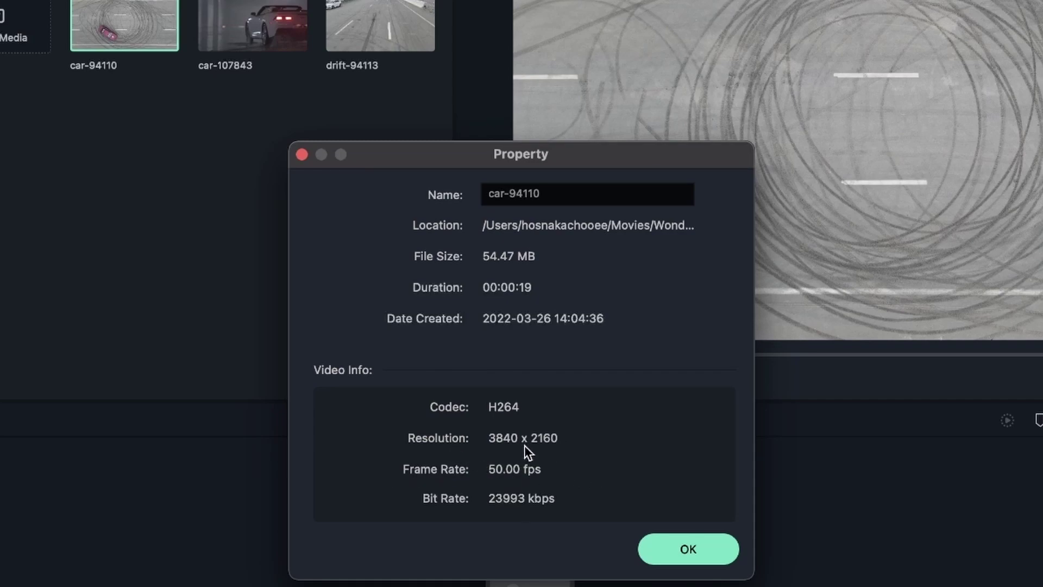
click(732, 551)
Rename car-94110 to '50 fps', then view car-107843's properties showing 23.98 fps.
right_click(125, 19)
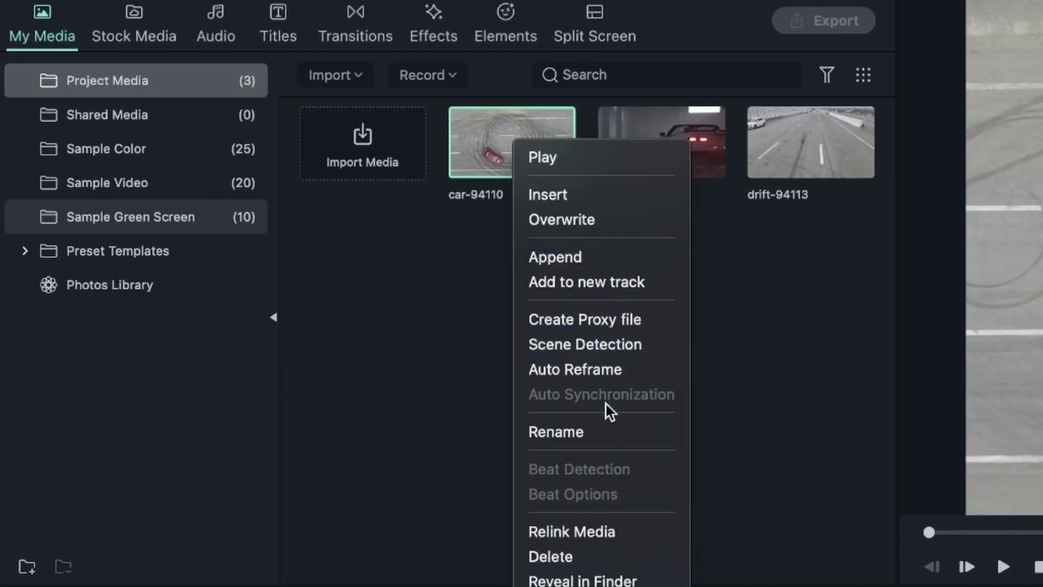
click(602, 438)
text(50 fps)
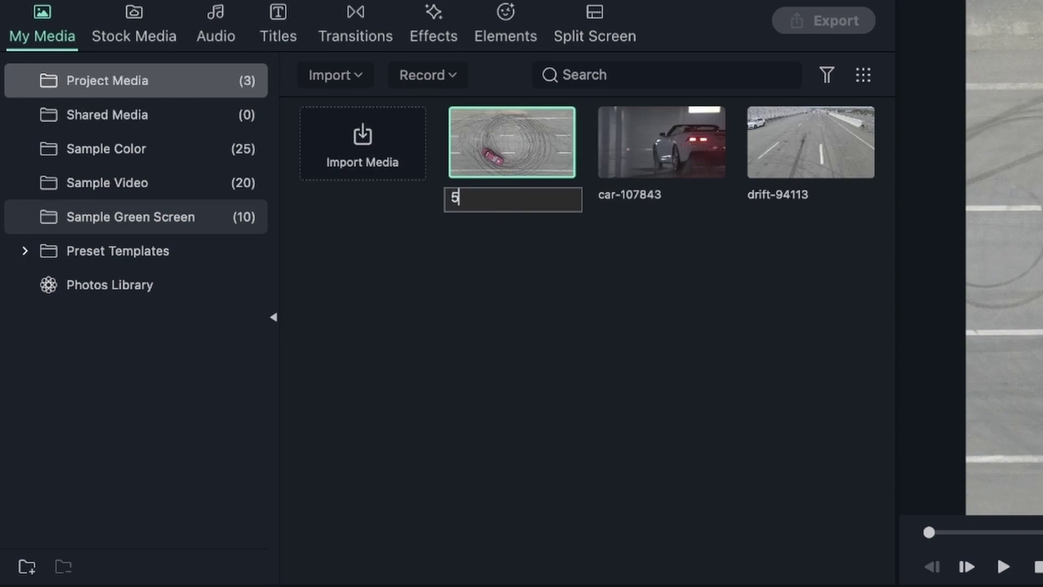
key(Return)
right_click(646, 157)
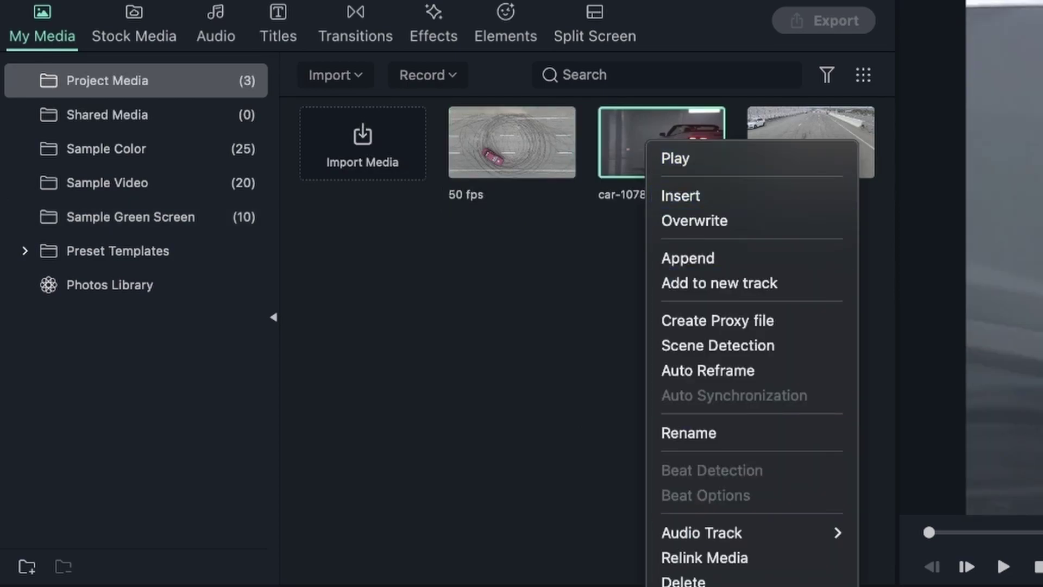
click(771, 586)
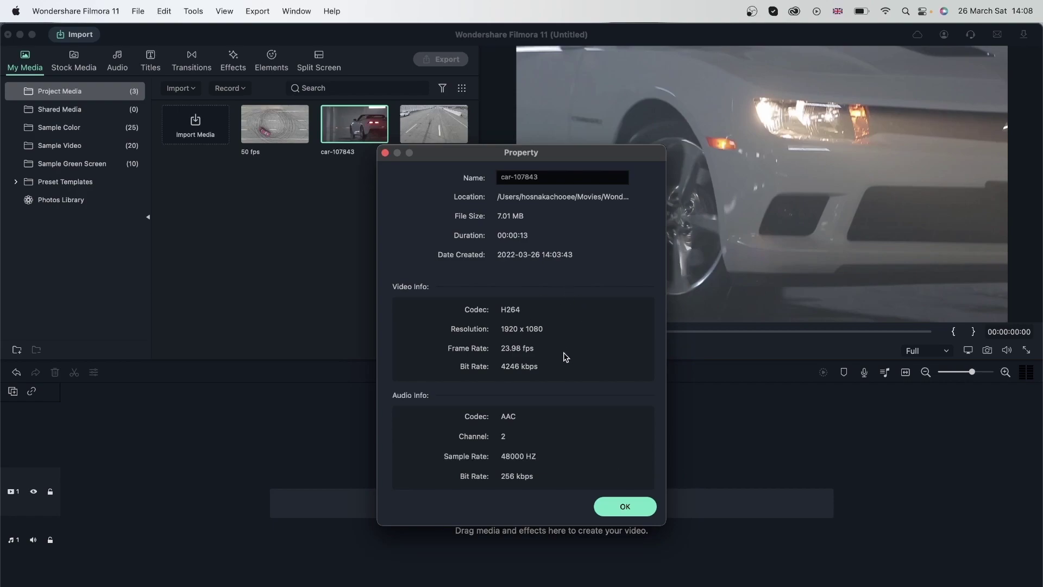
Close car-107843's properties and check the drift-94113 clip's frame rate.
click(624, 506)
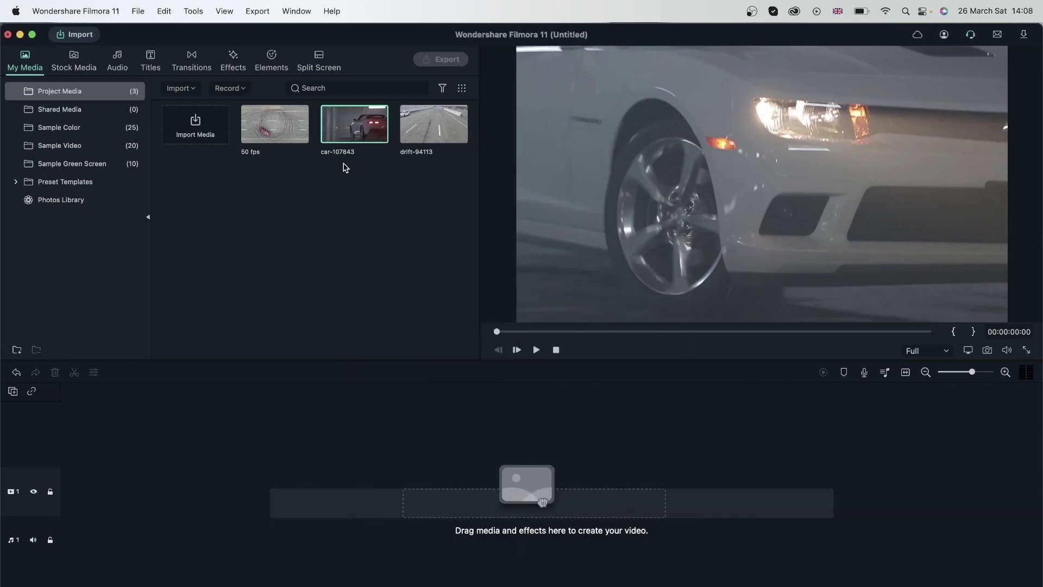
right_click(338, 135)
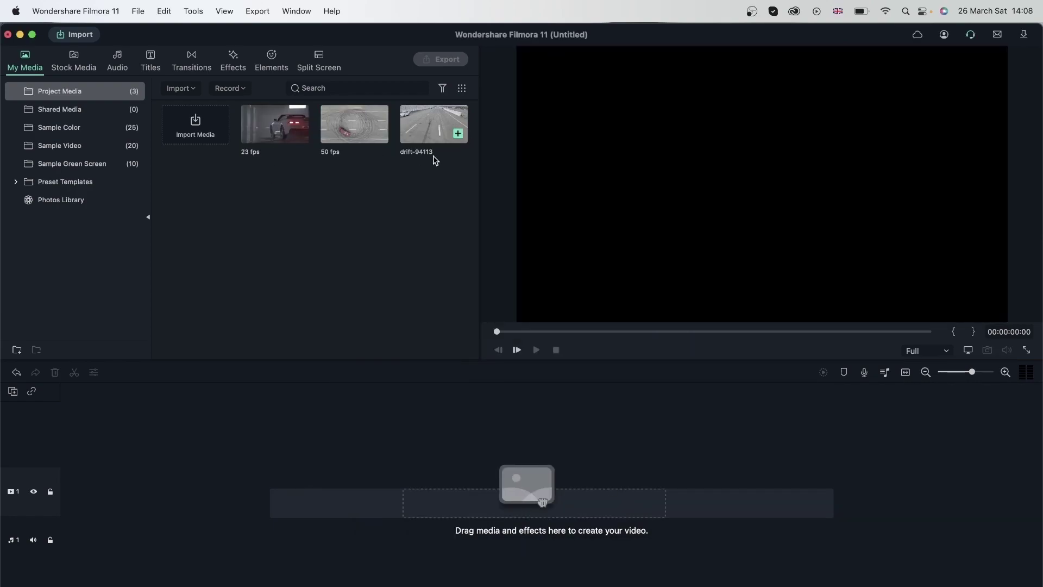
click(422, 128)
right_click(423, 125)
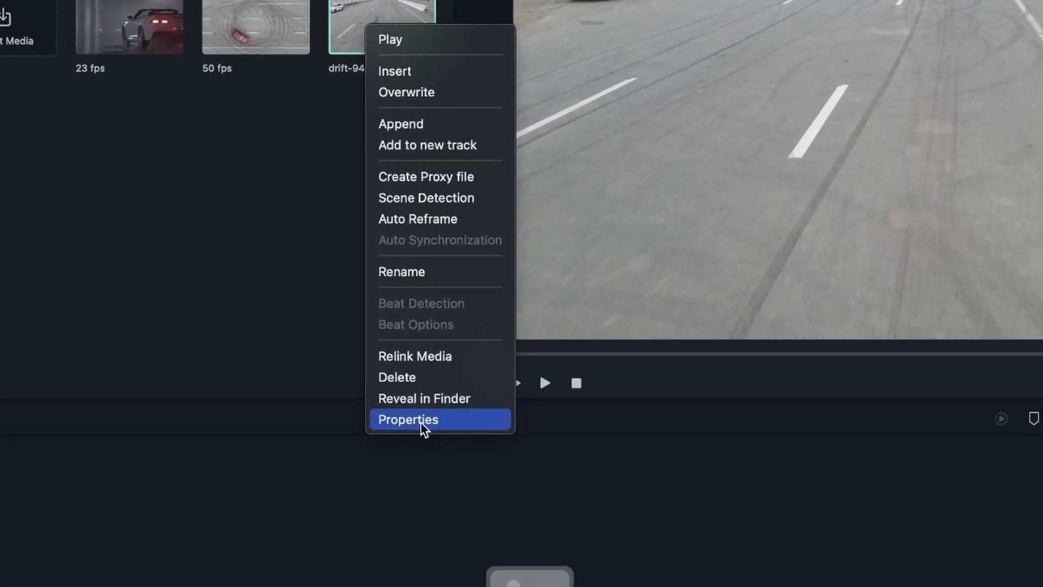
click(442, 397)
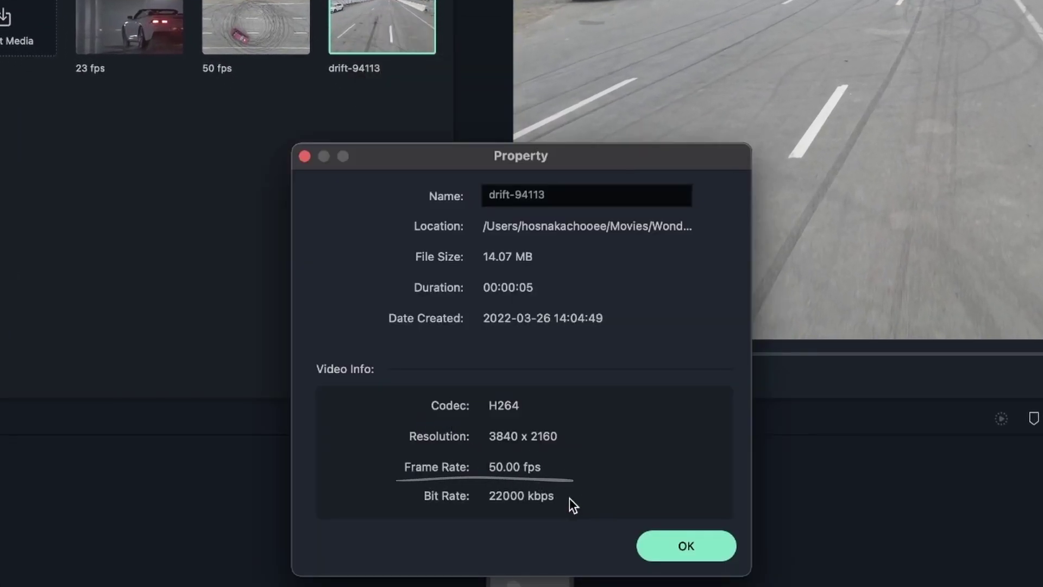
click(720, 548)
Rename the drift-94113 clip to '50 fps 2'.
right_click(348, 26)
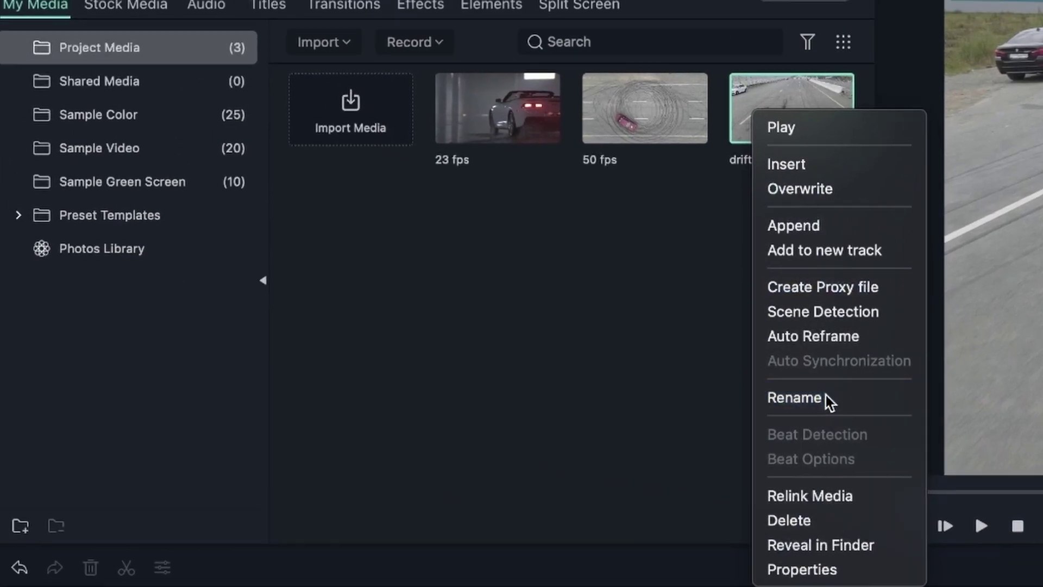
click(495, 298)
text(50 fps 2)
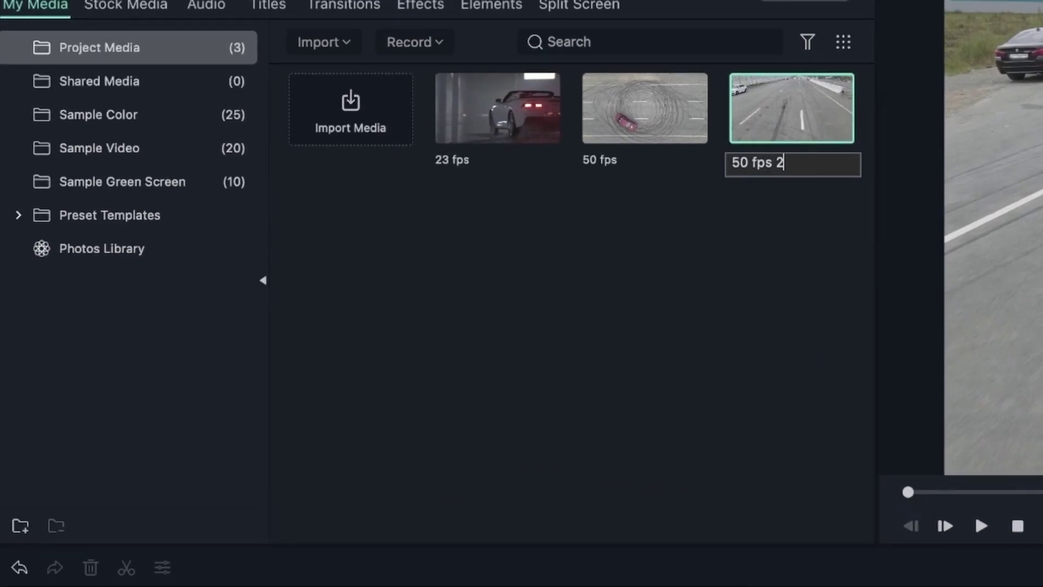
key(Escape)
click(871, 284)
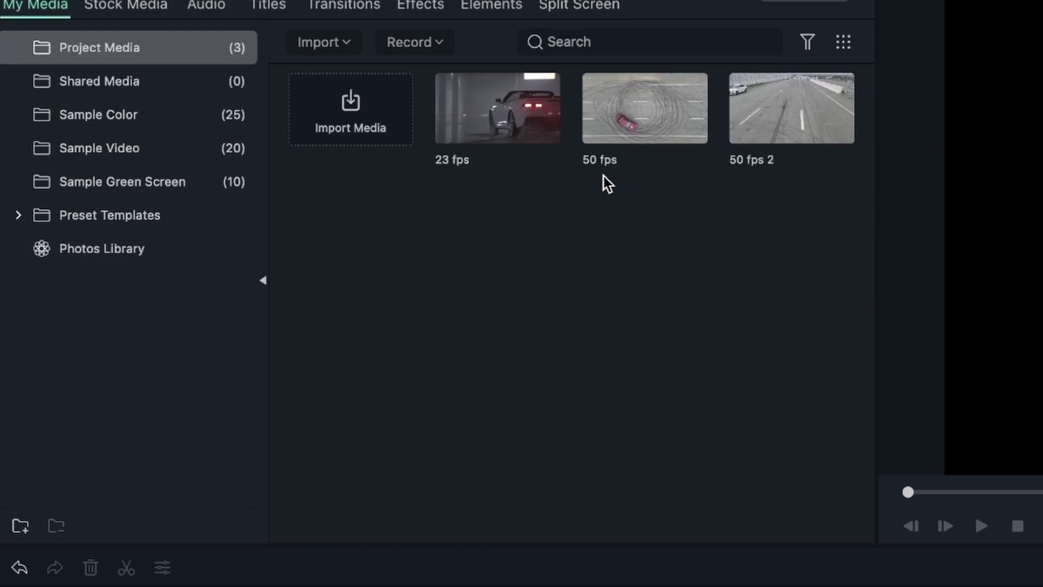
Place the 50 fps clip at the start of video track 1, matching the project to 3840X2160 50fps.
mouse_move(641, 131)
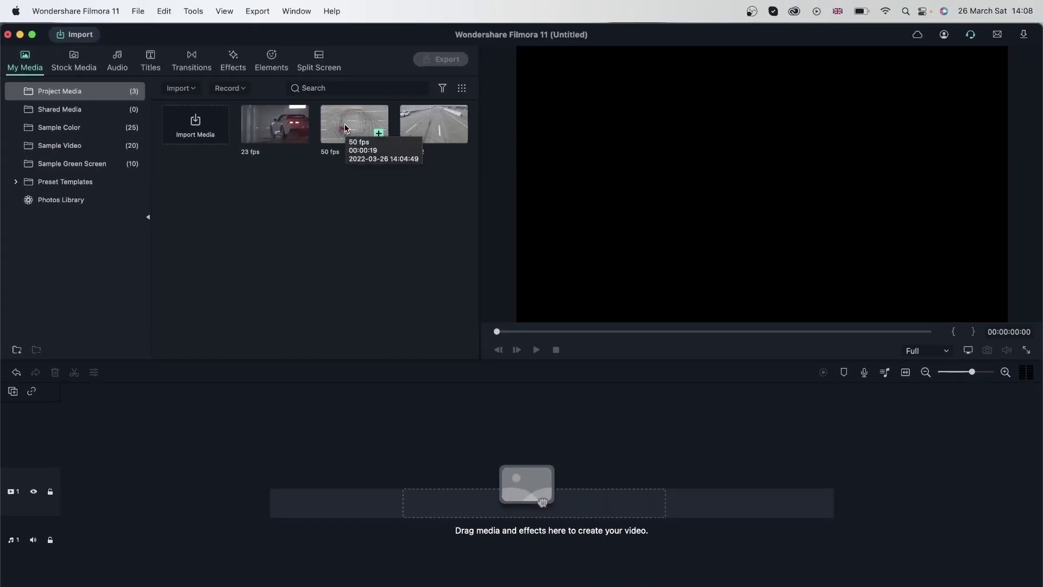
drag(345, 128, 66, 498)
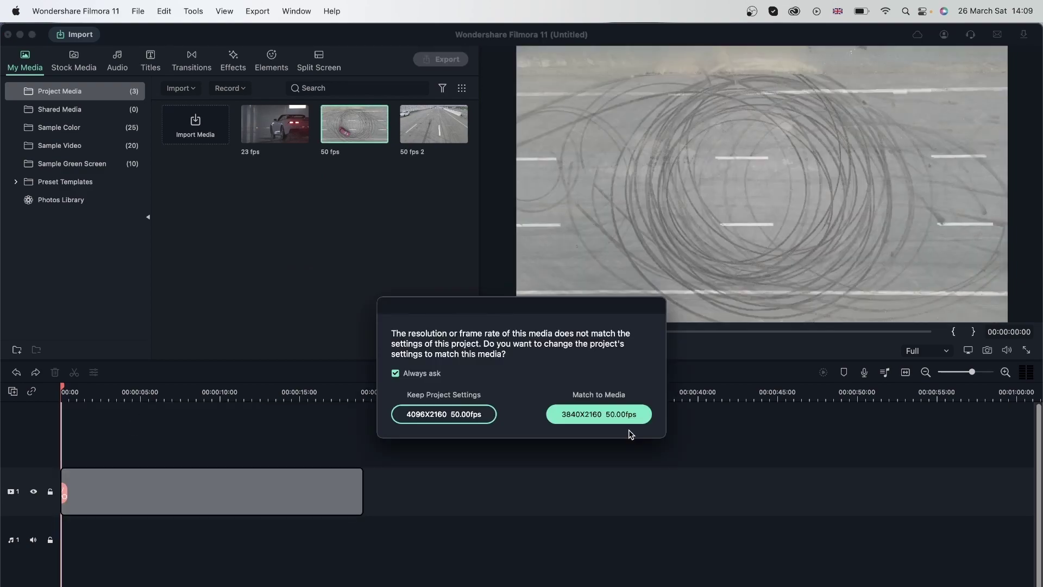
click(566, 420)
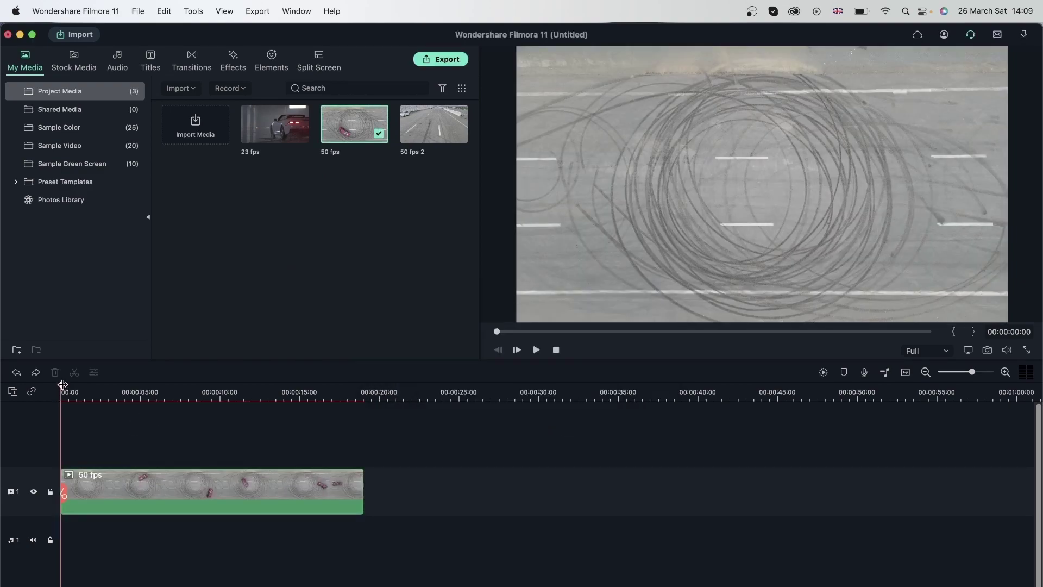
Play the 50 fps clip from the beginning, then pause it.
click(81, 390)
drag(80, 389, 56, 392)
key(space)
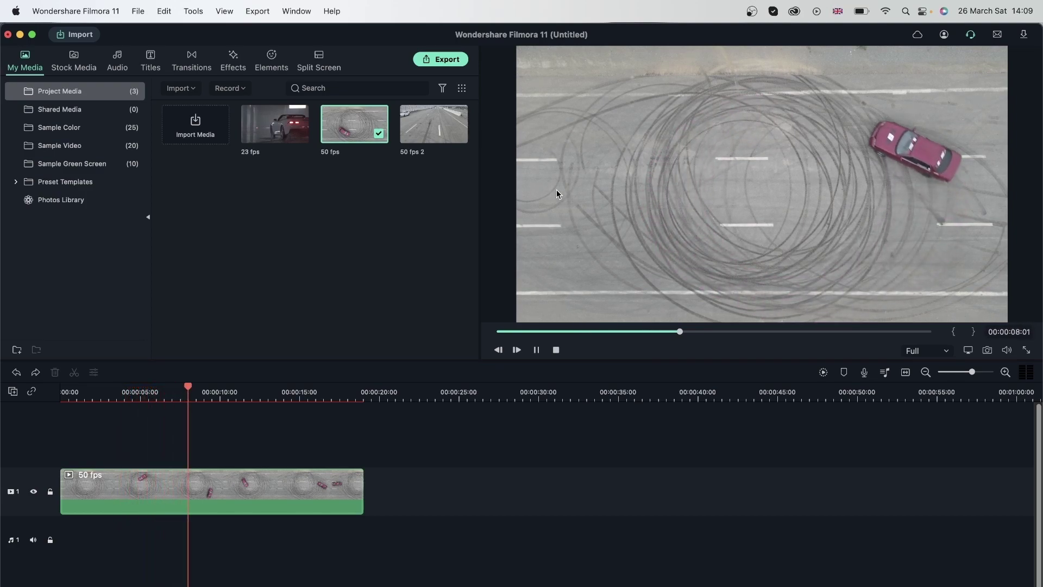
key(space)
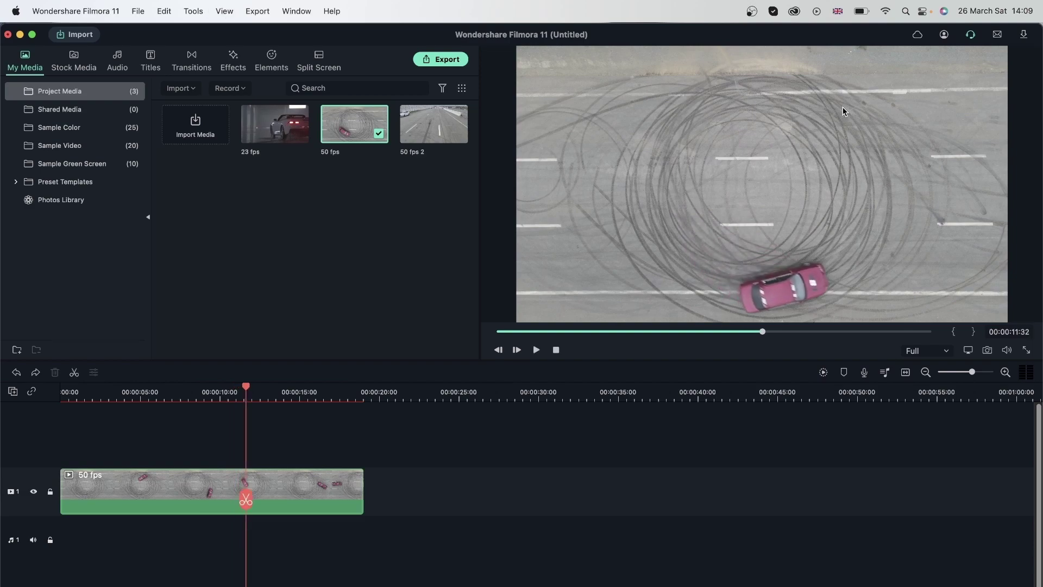
drag(248, 388, 322, 416)
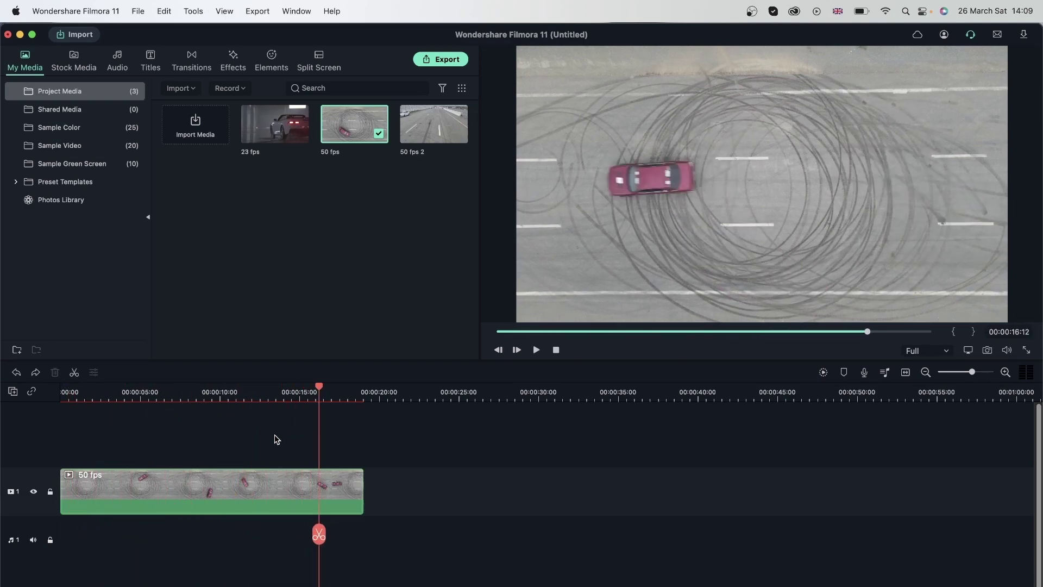
Close the 50 fps clip's settings panel and bring up its speed options menu.
double_click(206, 490)
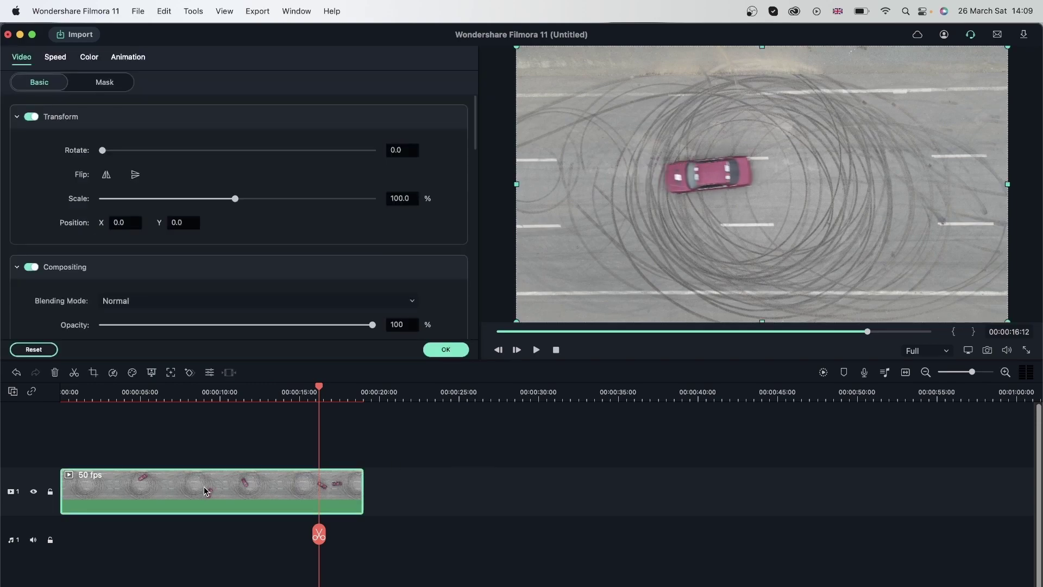
click(445, 349)
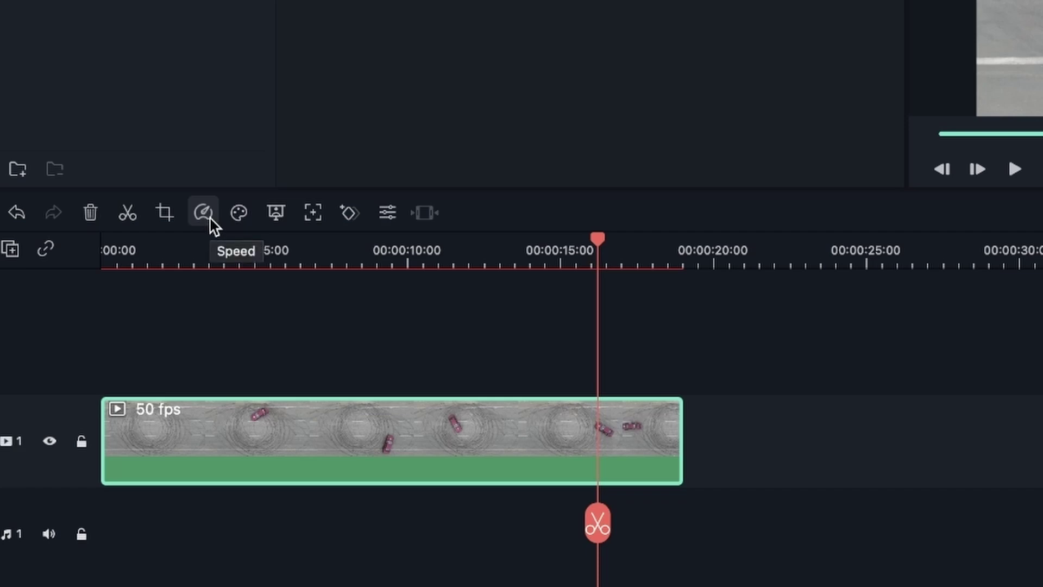
click(210, 217)
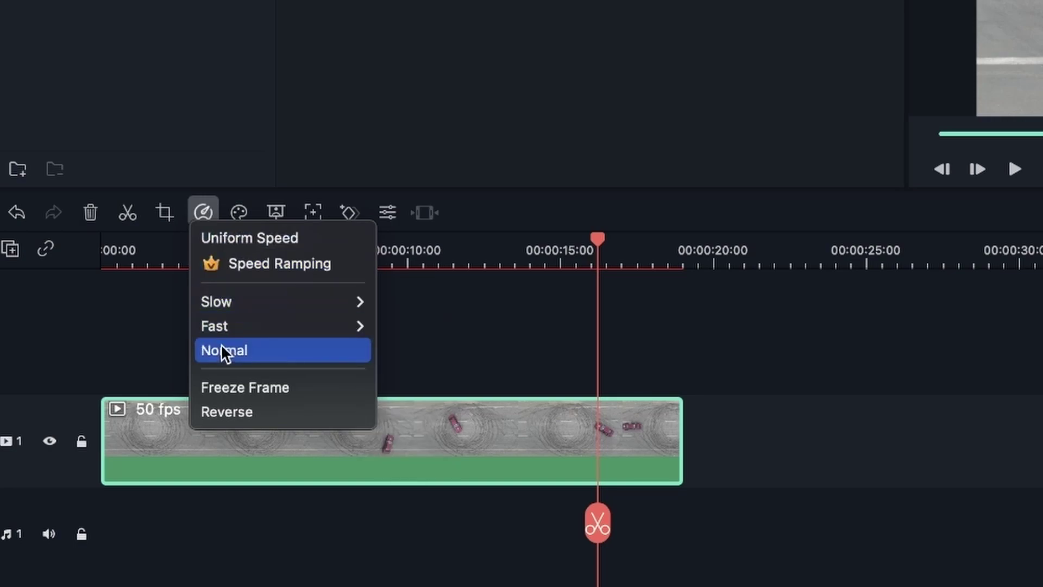
click(787, 407)
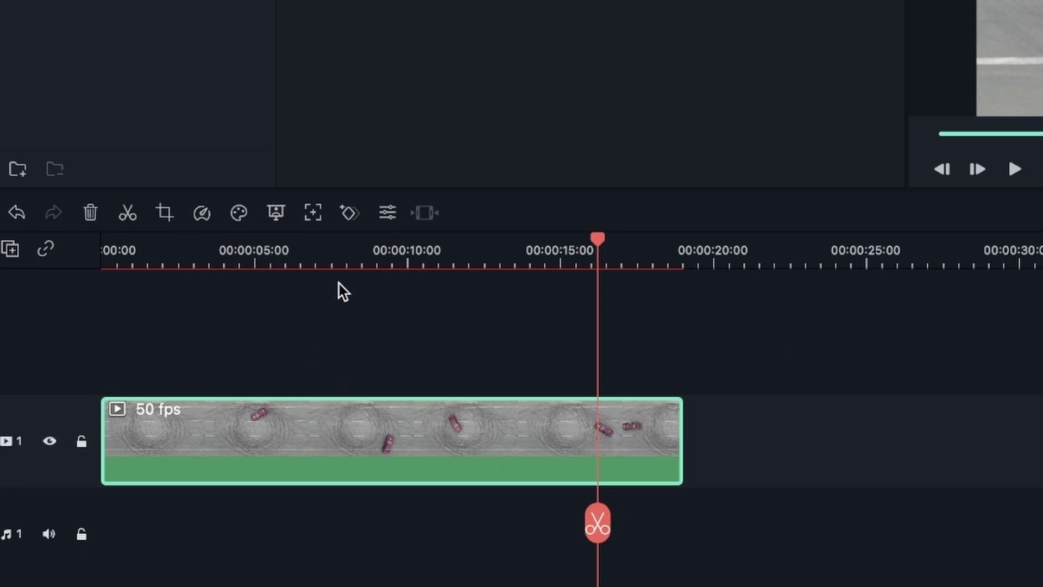
click(205, 211)
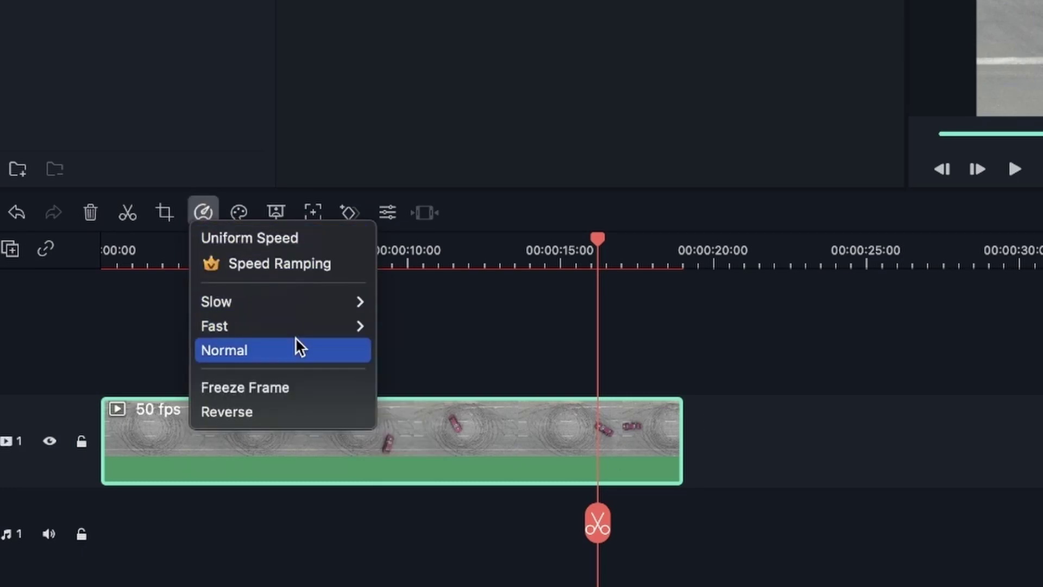
Drag the 50 fps clip's Uniform Speed slider to 0.01x, stretching it to 00:31:44:00.
mouse_move(298, 301)
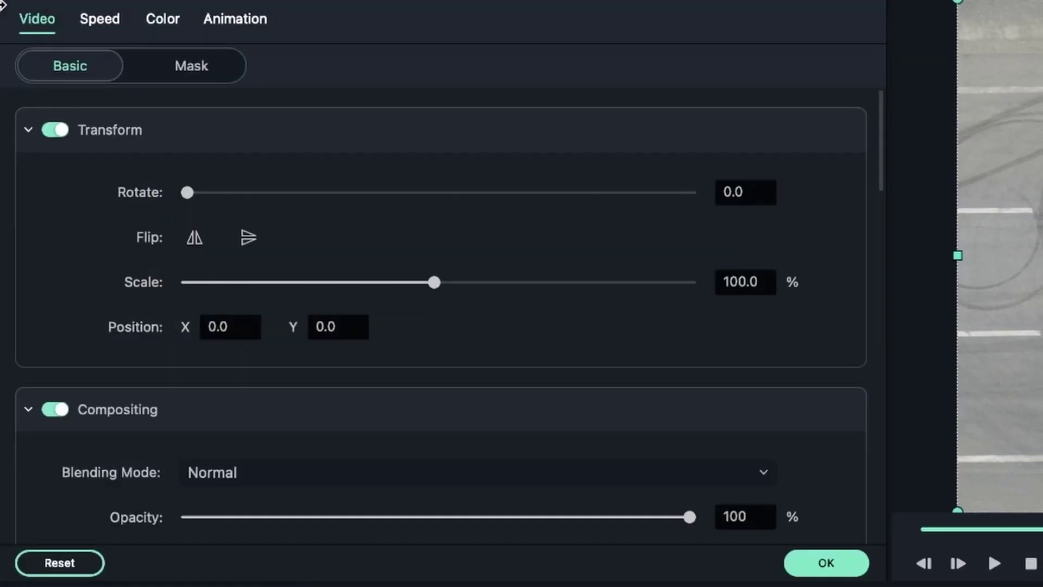
click(100, 19)
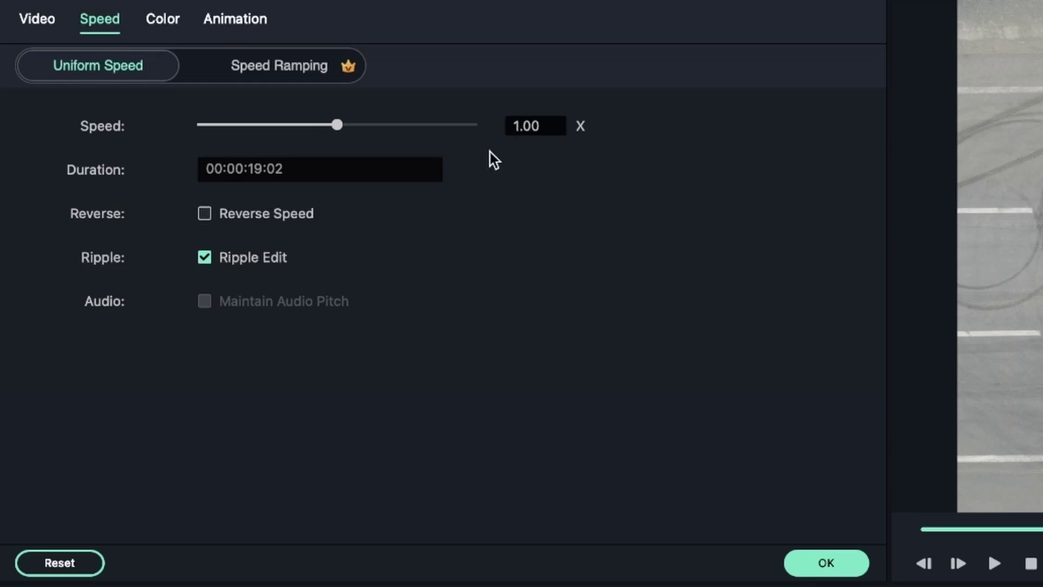
drag(338, 126, 88, 135)
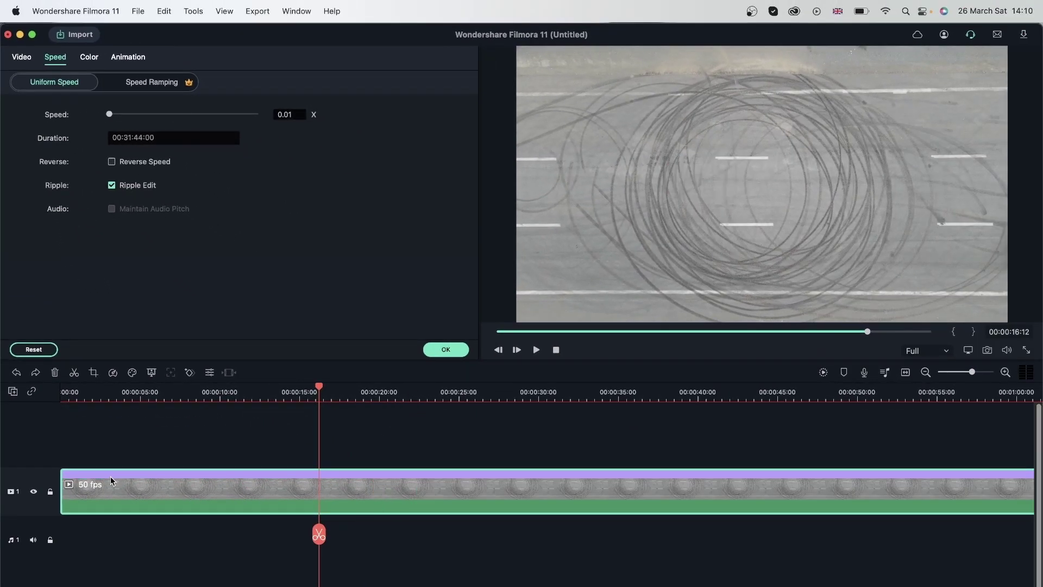
Zoom out to the slowed clip's end, add a second video track, and apply the 0.01x speed.
click(927, 373)
click(927, 373)
click(927, 373)
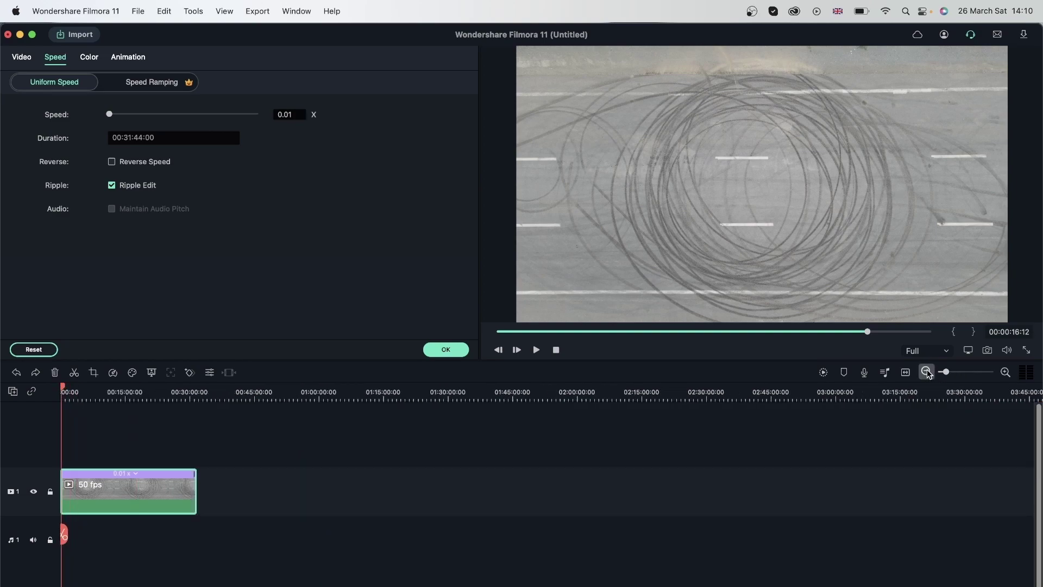
click(194, 399)
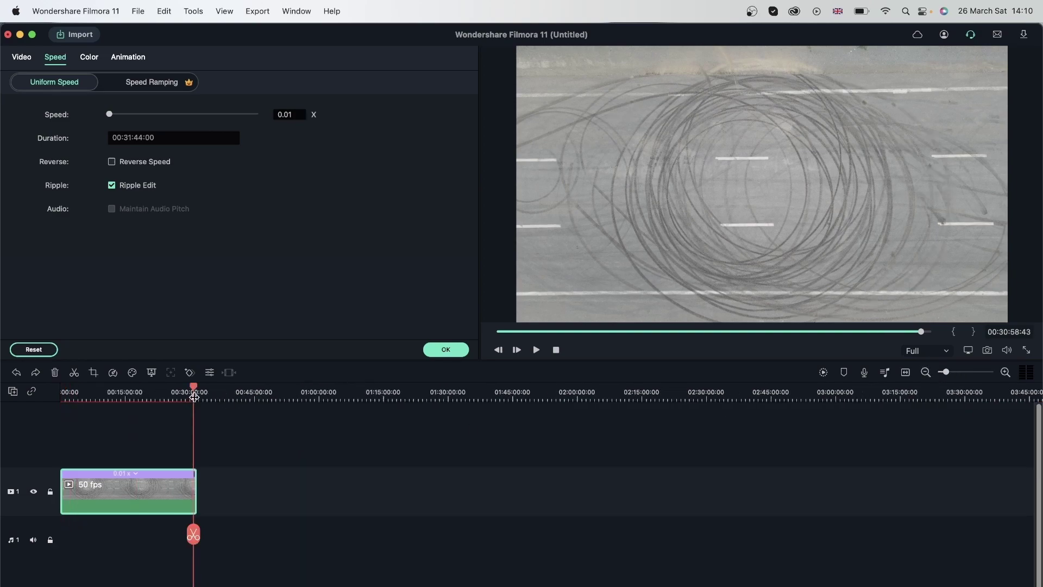
drag(194, 388, 197, 388)
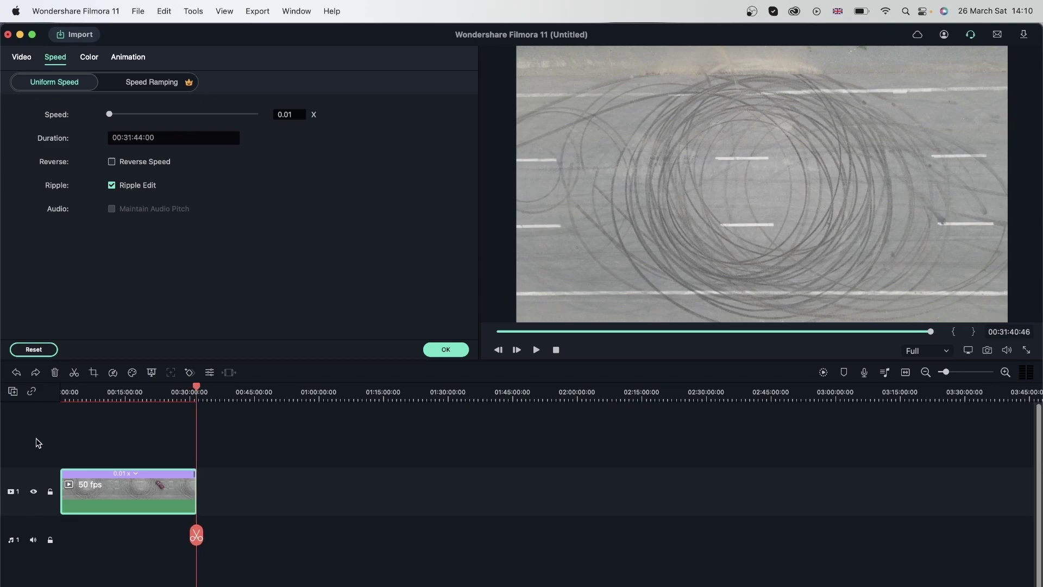
click(16, 391)
click(33, 396)
click(445, 351)
drag(76, 486, 72, 445)
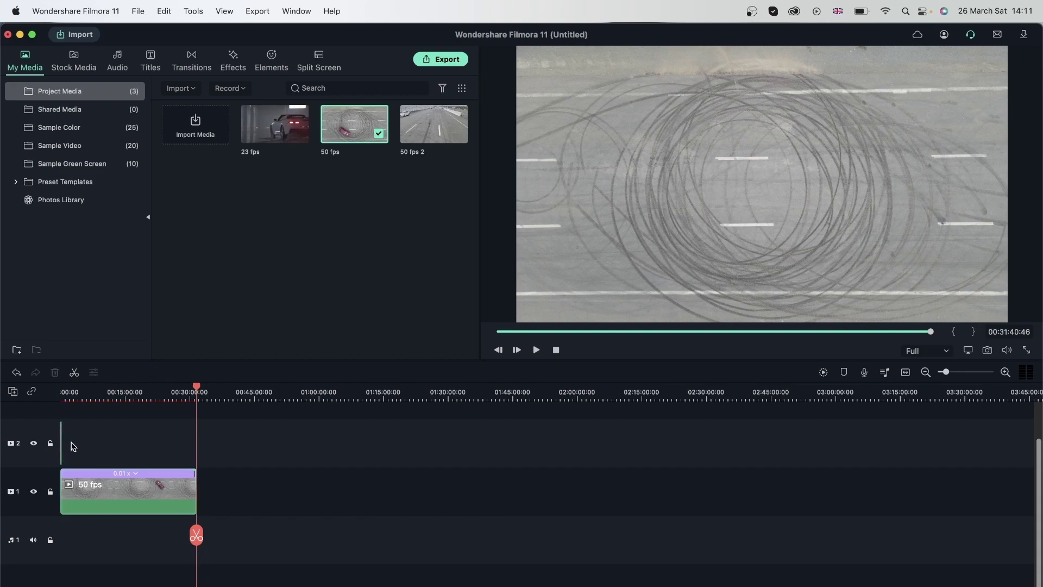
Zoom back in and play the slowed clip from about two minutes in, then pause.
click(1005, 373)
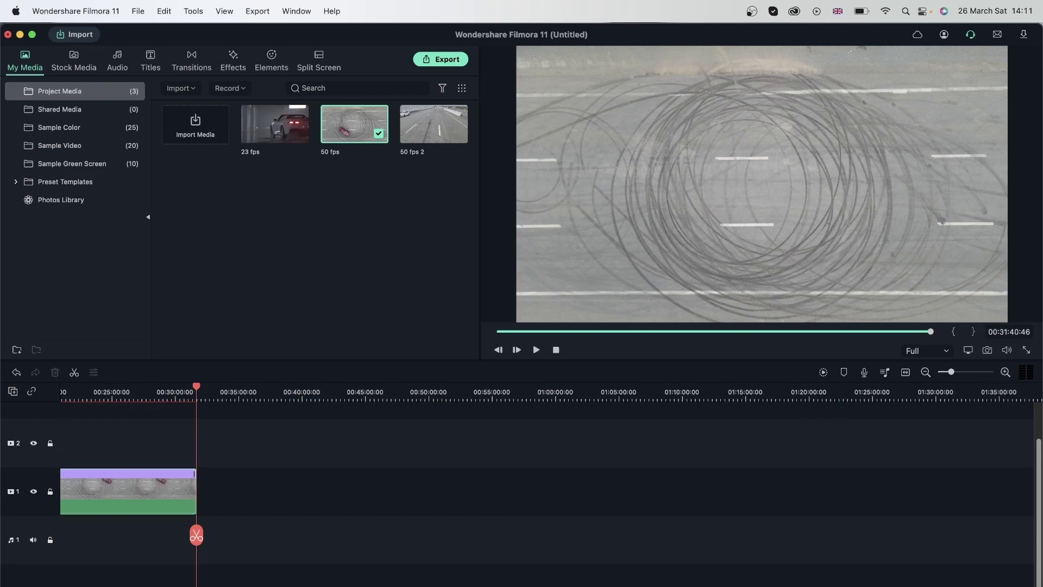
scroll(489, 478, left, 8)
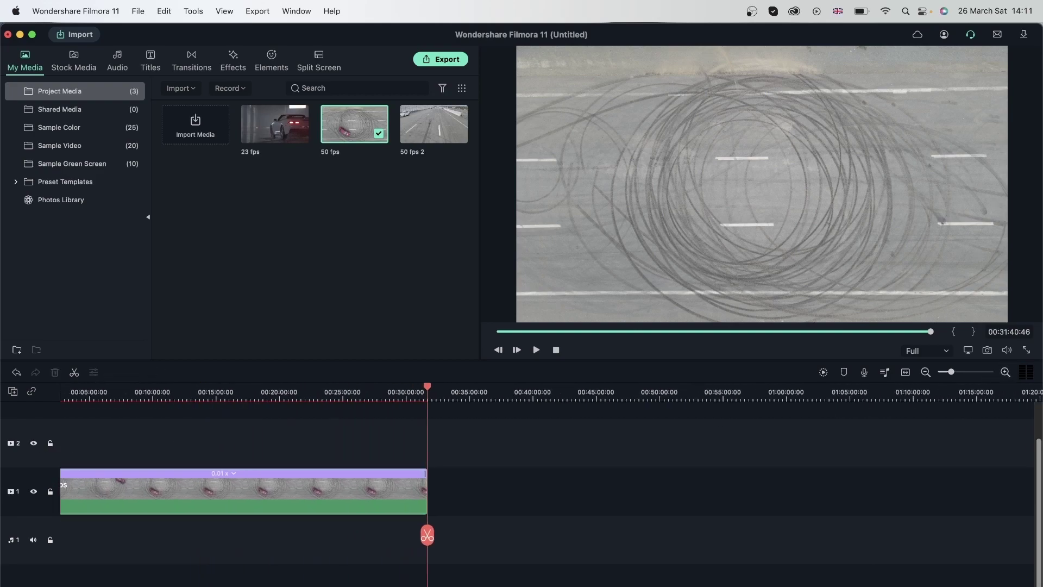
click(401, 393)
click(117, 489)
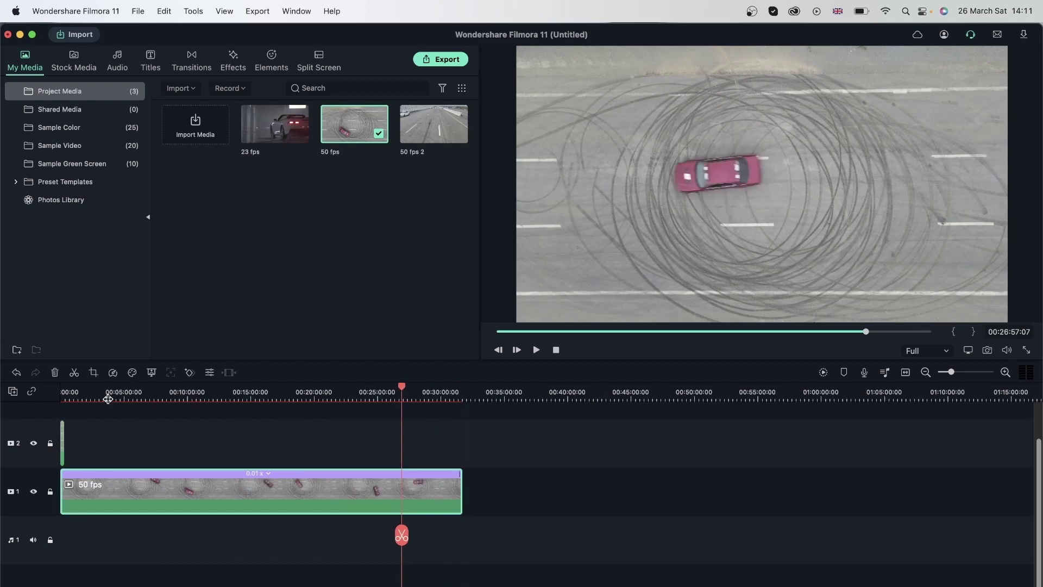
click(89, 395)
key(space)
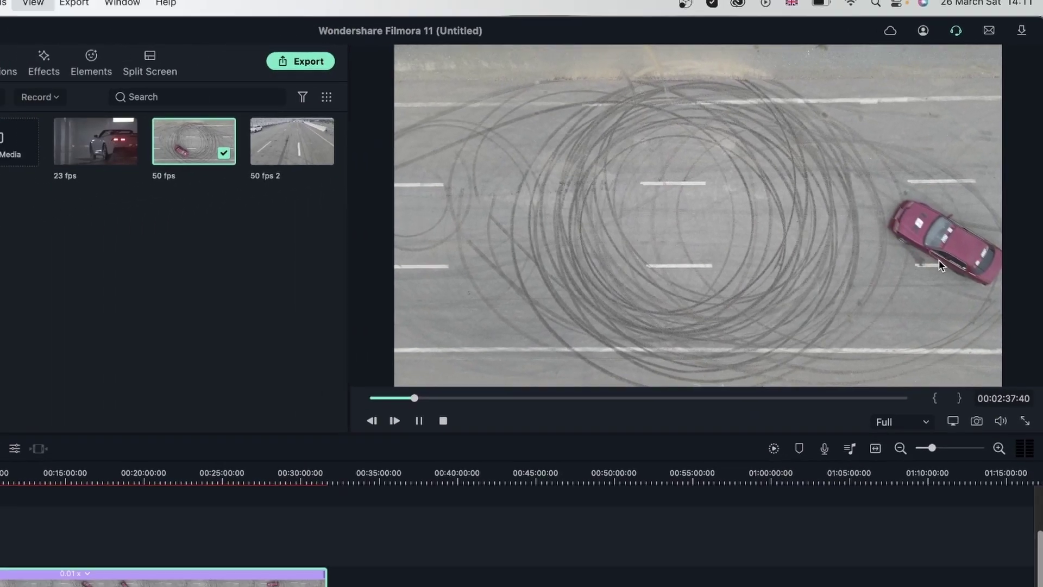
key(space)
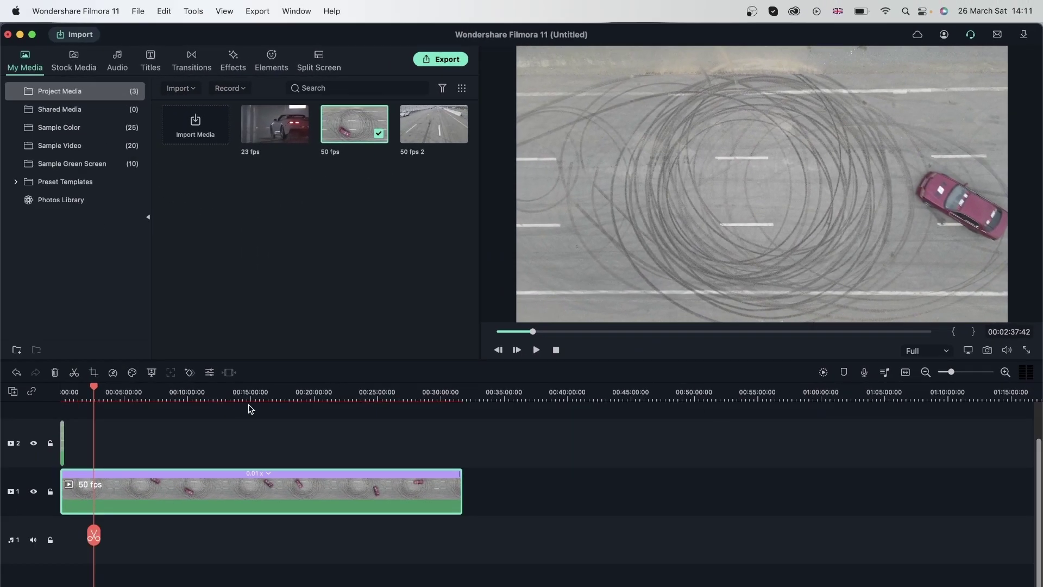
Set the original clip's uniform speed to the 99x maximum, leaving it nine frames long.
double_click(254, 498)
drag(109, 109, 182, 112)
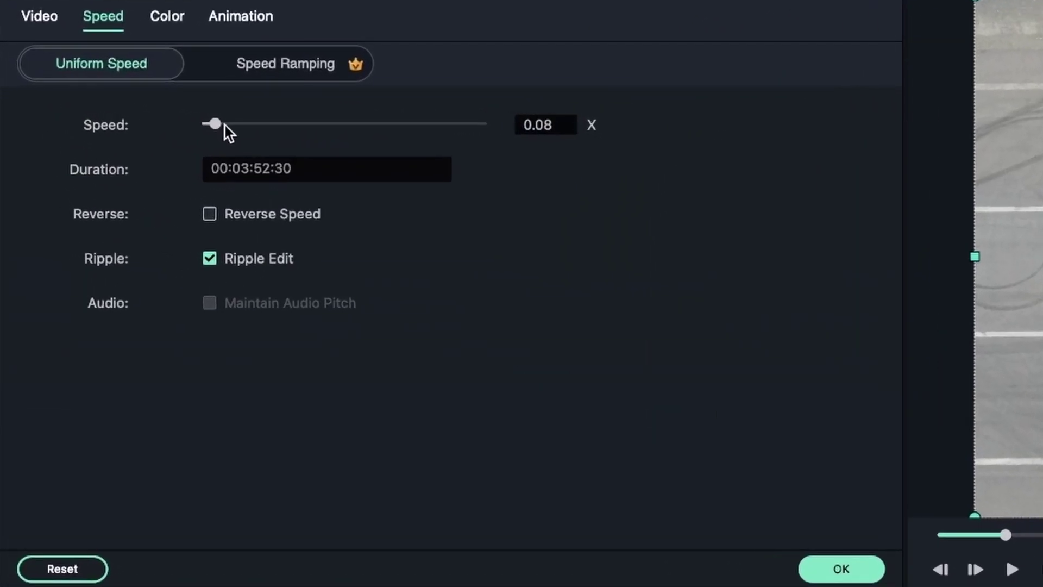
drag(343, 131, 543, 130)
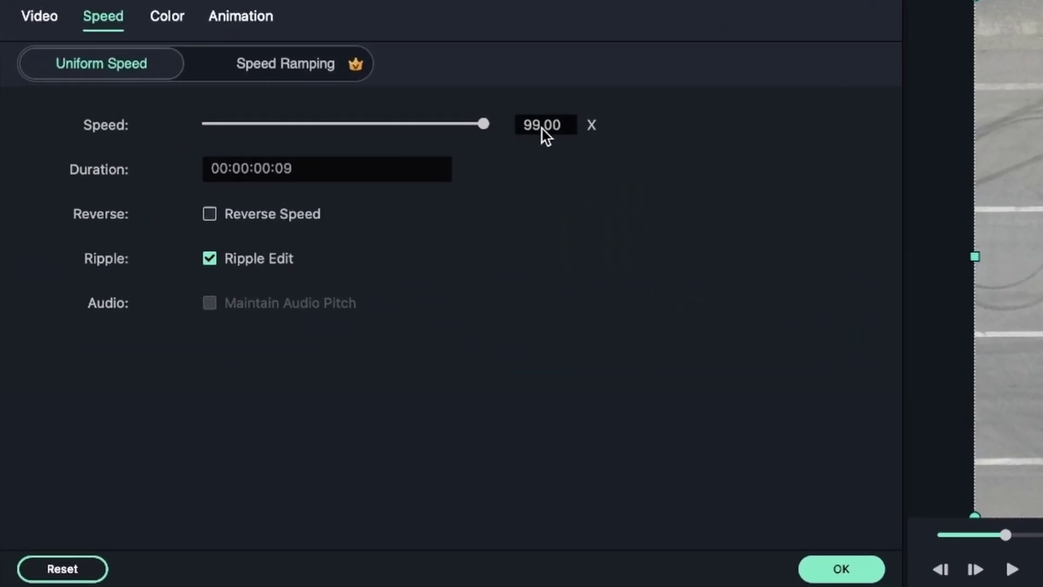
click(870, 562)
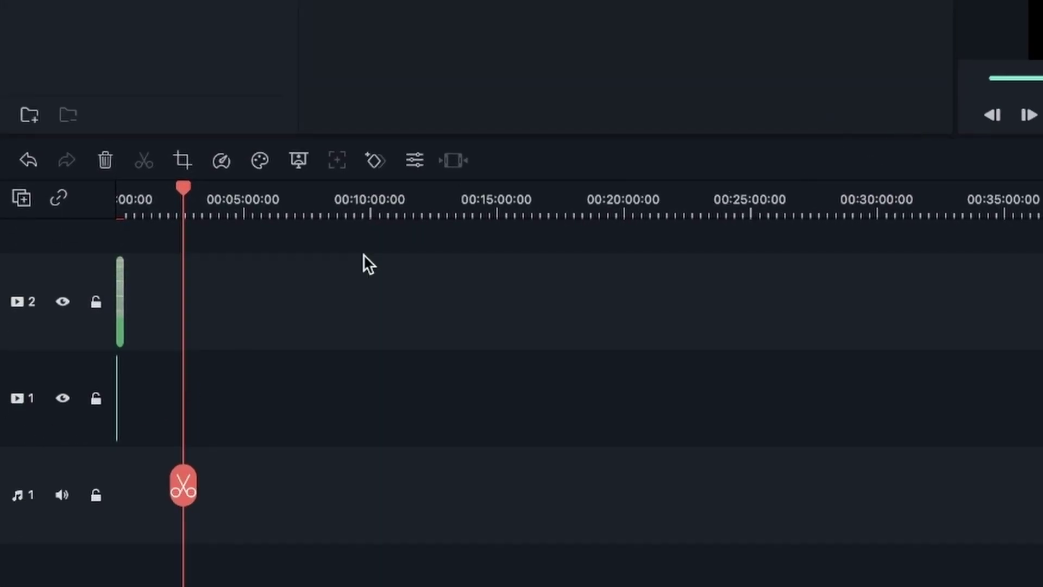
Zoom the timeline to a seconds scale and select the 50 fps clip on track 2.
drag(187, 185, 91, 201)
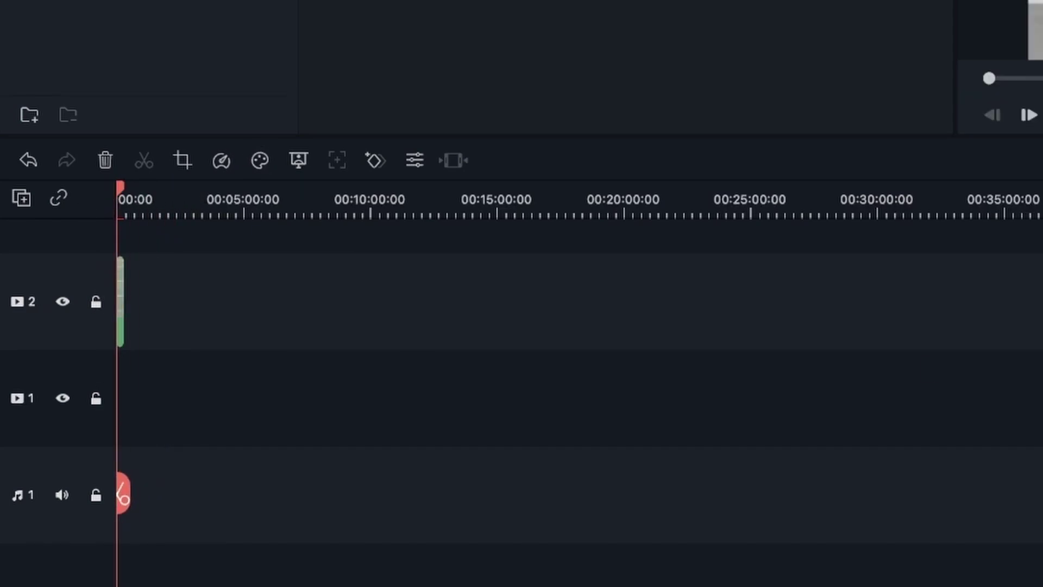
scroll(544, 354, up, 10)
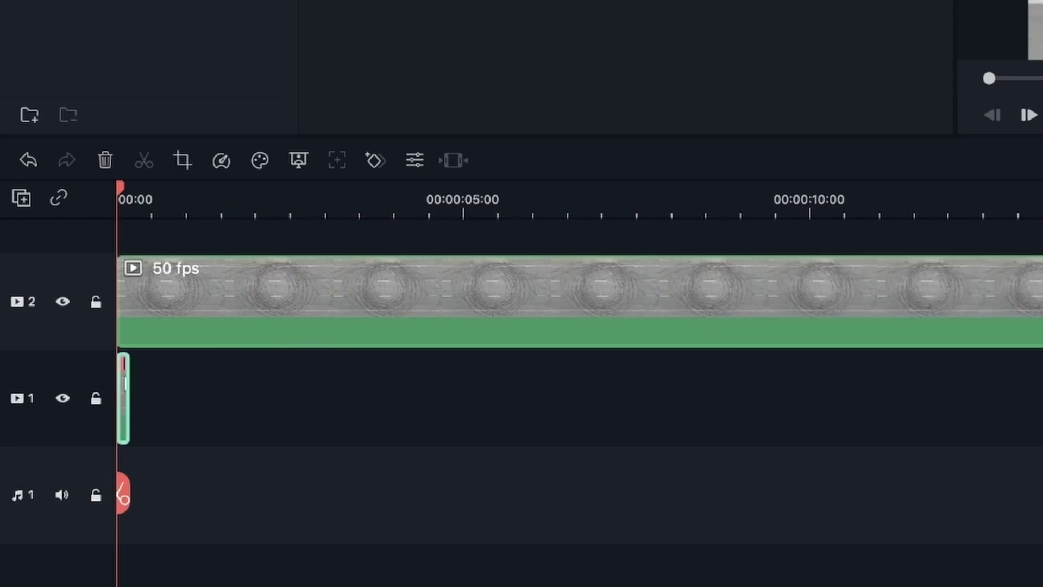
click(775, 324)
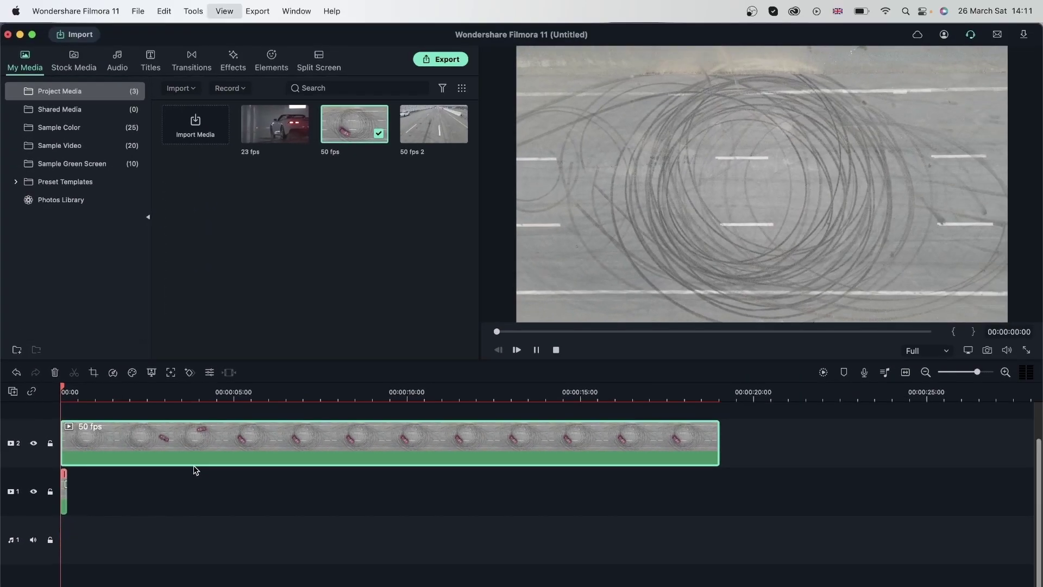
Play the timeline, hide track 2's 50 fps clip, and return the playhead to 00:00.
key(space)
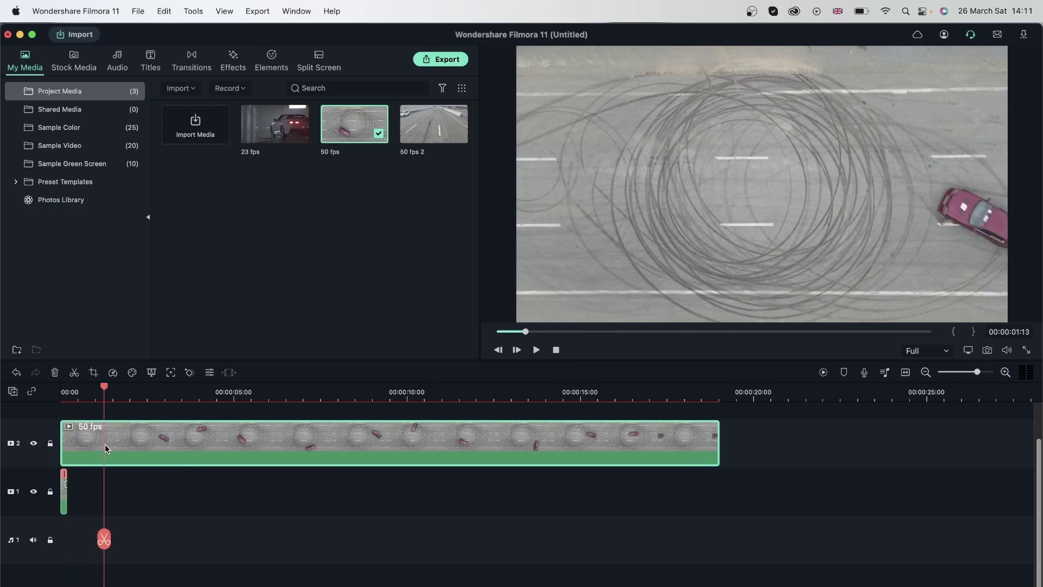
click(34, 445)
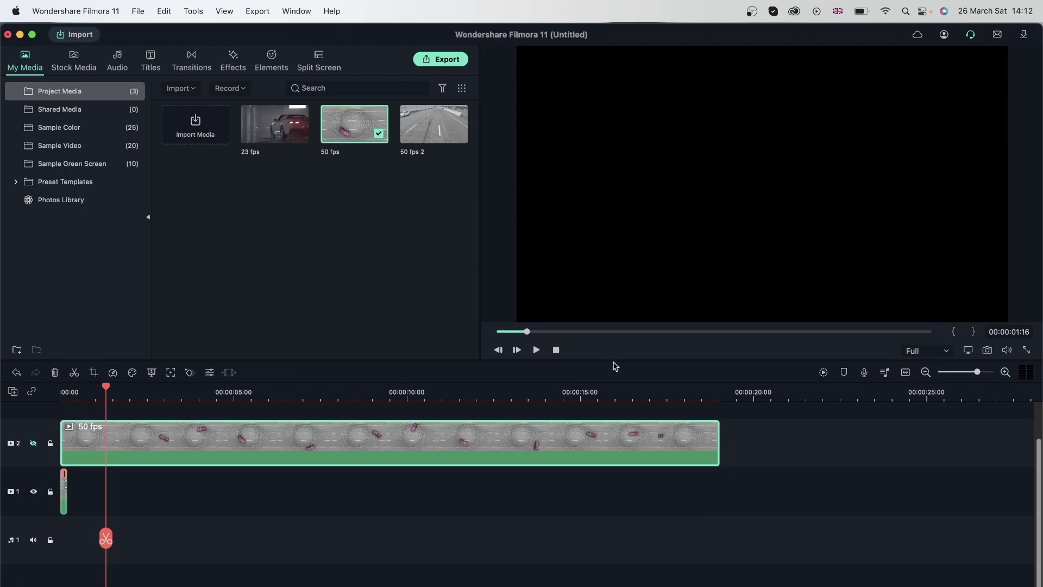
drag(106, 387, 36, 398)
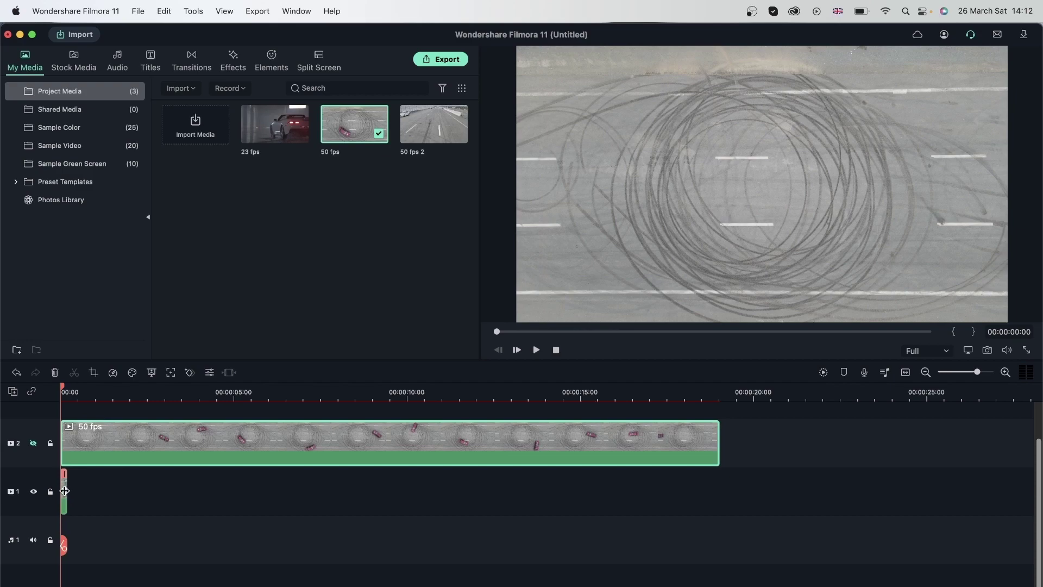
Set the track 1 clip's Uniform Speed to 2.00x, shortening it to 00:00:09:26.
double_click(65, 492)
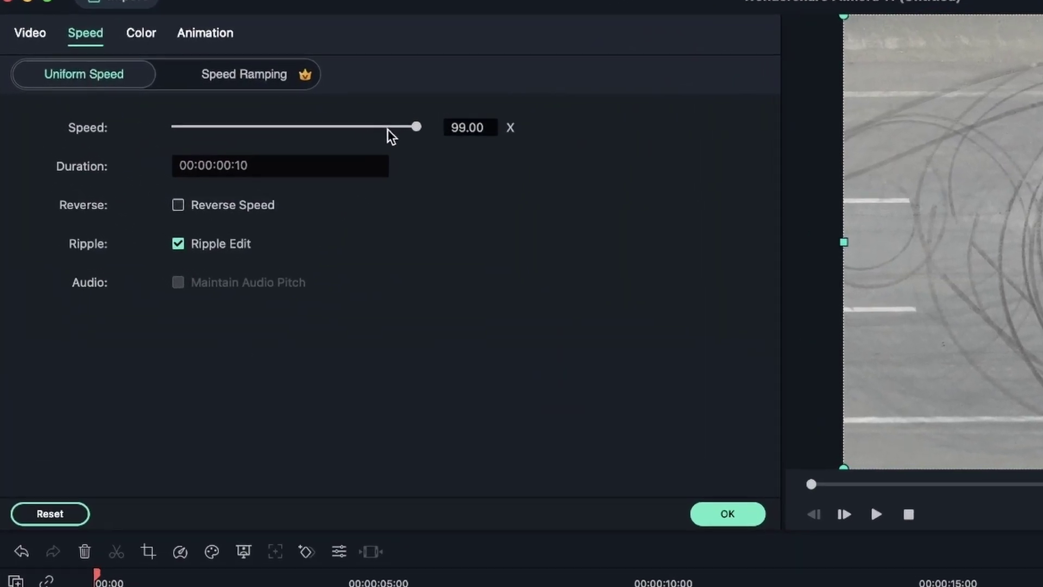
click(263, 115)
drag(454, 129, 316, 158)
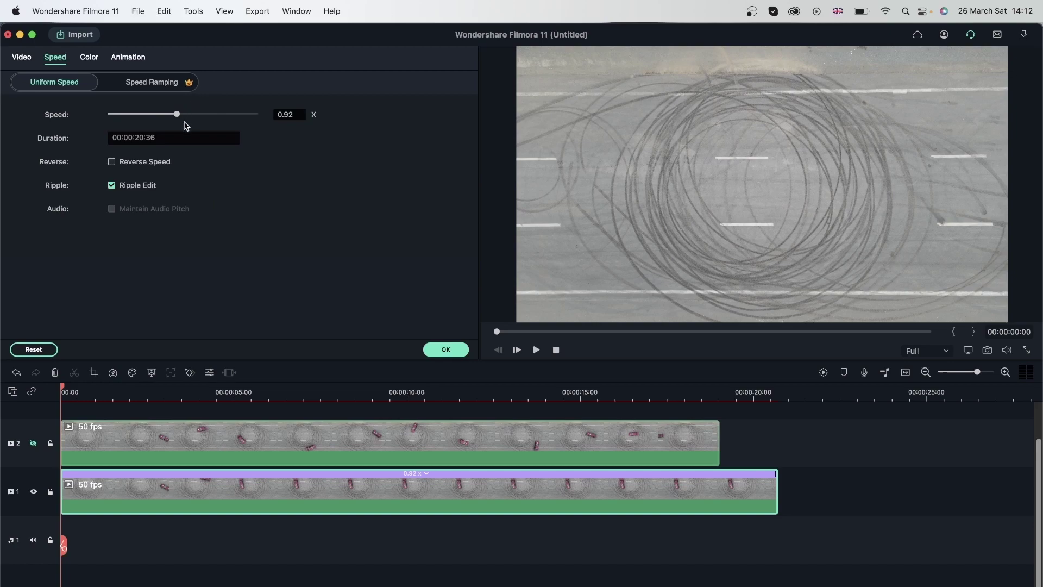
drag(177, 114, 185, 114)
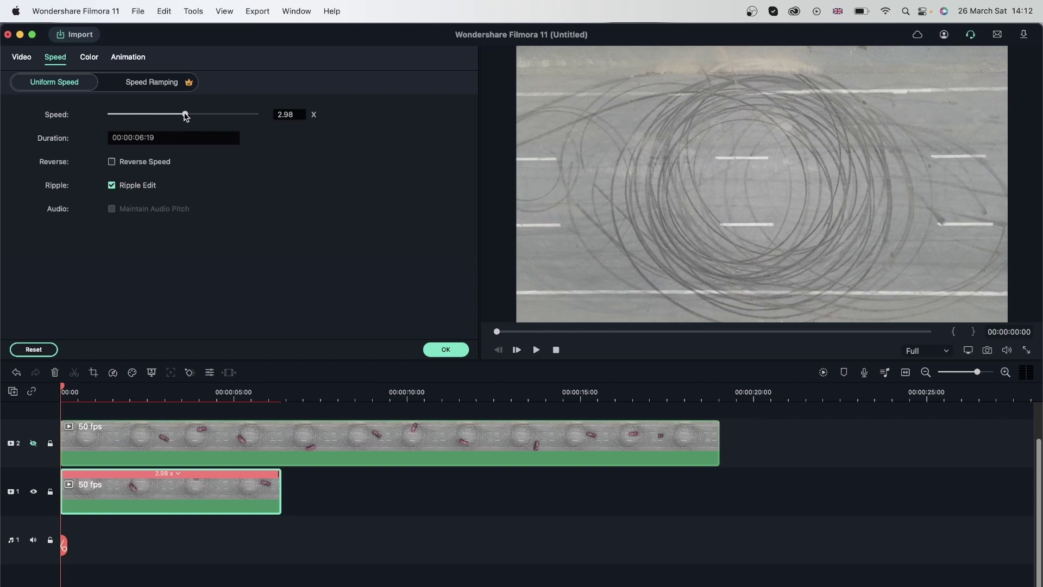
drag(186, 116, 184, 115)
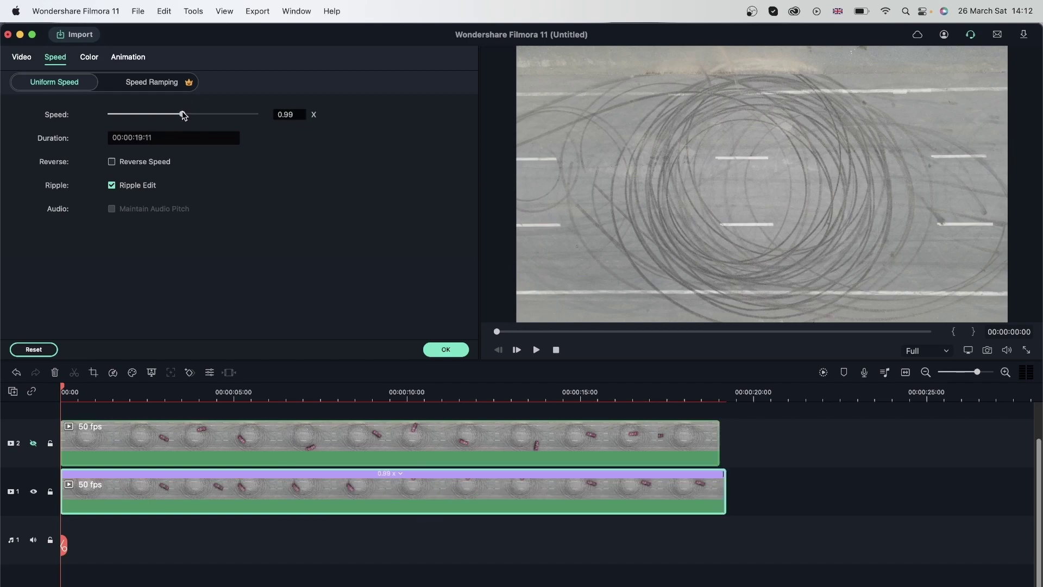
click(293, 115)
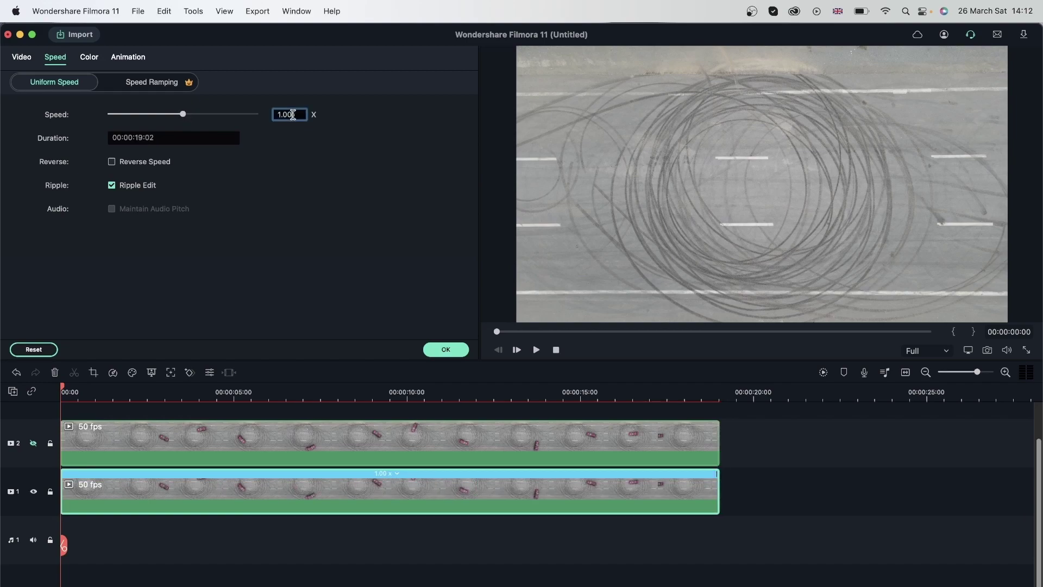
text(2)
key(Return)
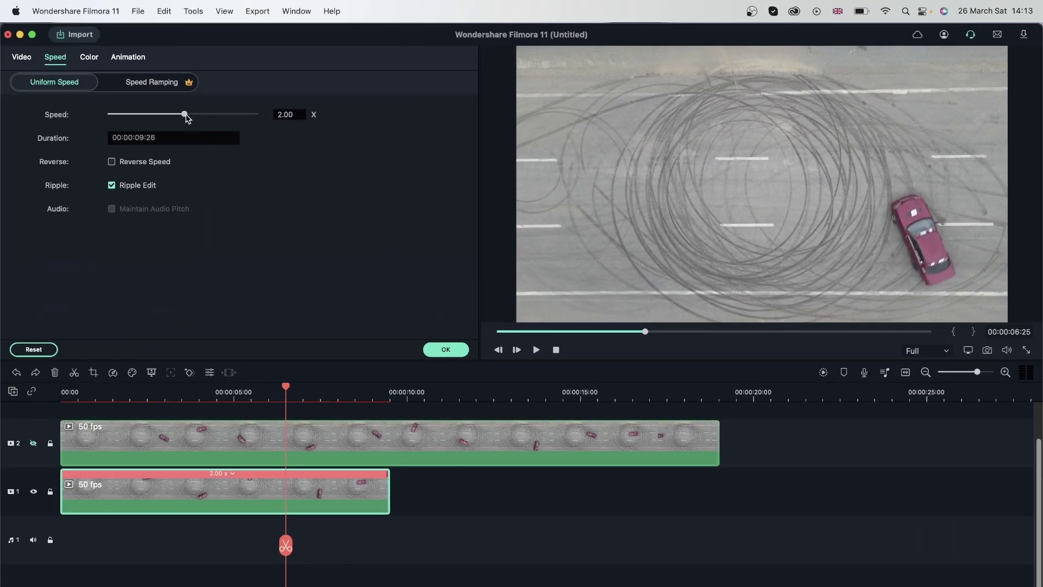
Slow the track 1 clip to 0.70x (00:00:27:10) and compare it with track 2's 19-second clip.
drag(186, 115, 182, 114)
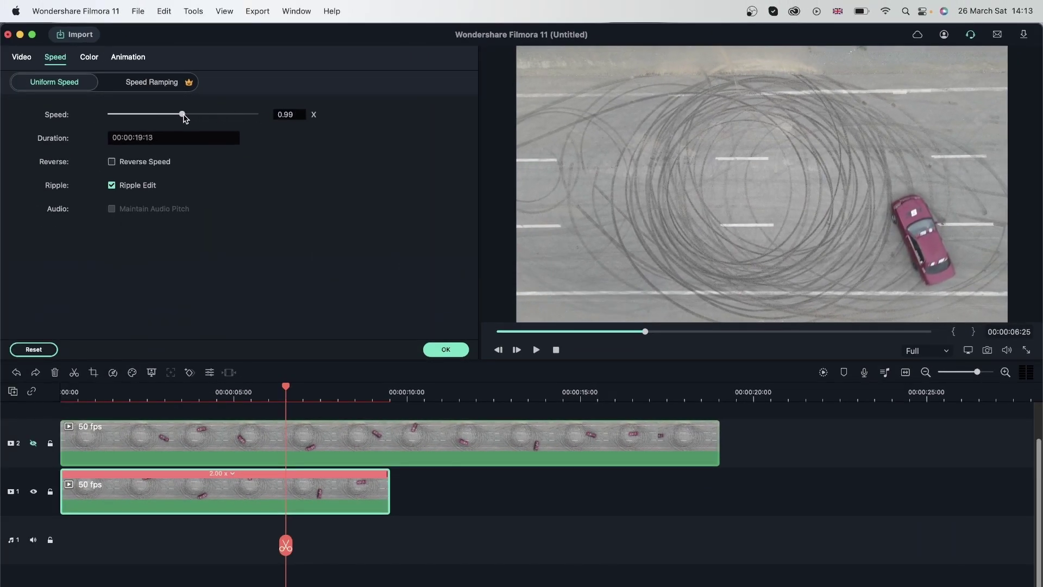
click(299, 114)
key(BackSpace)
key(BackSpace)
text(70)
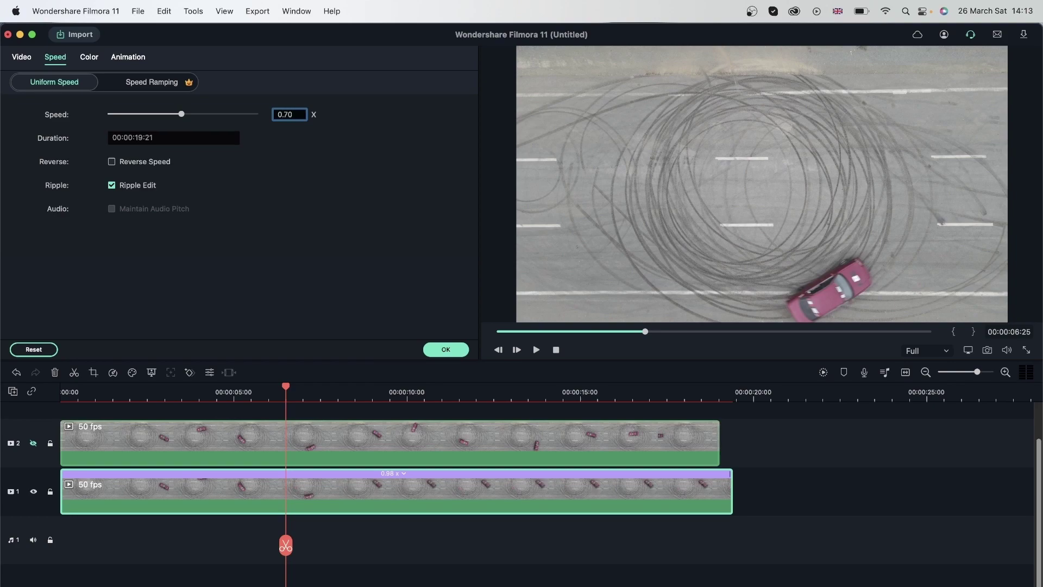
key(Return)
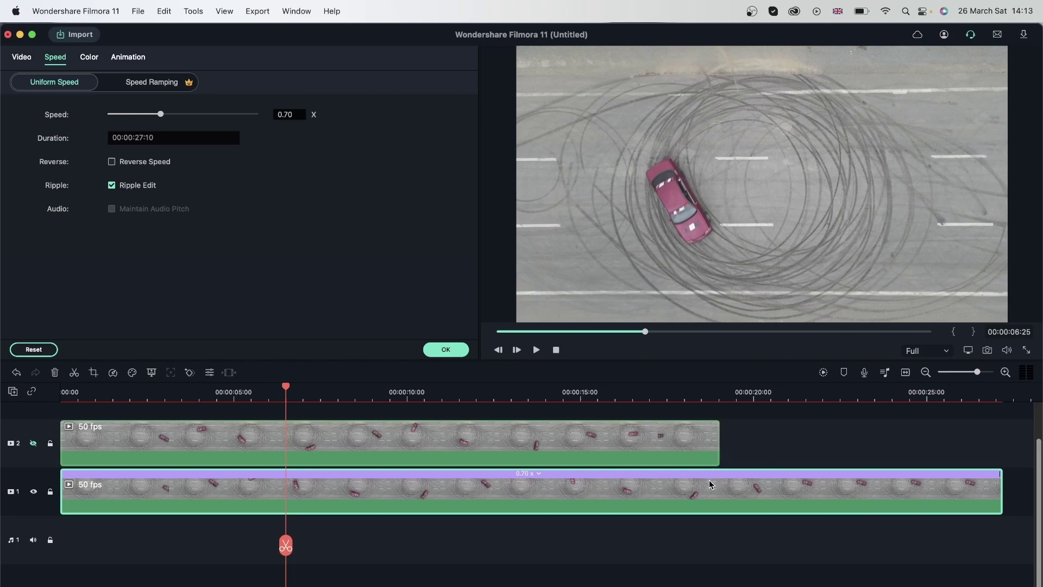
click(693, 444)
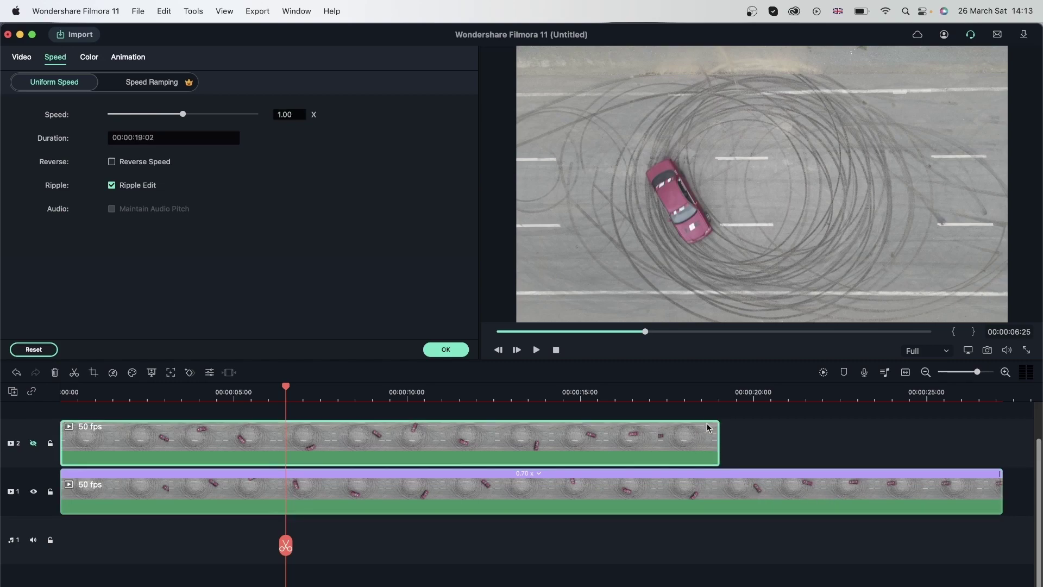
click(717, 396)
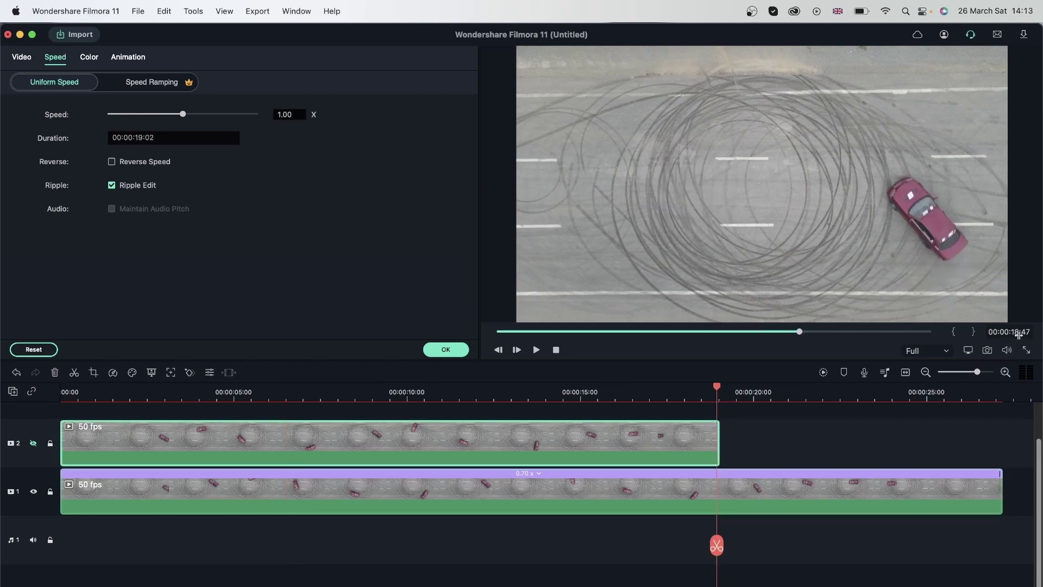
Try track 1 speeds of 28.15x, 0.20x, 94.61x and 99x, then settle on 7.15x.
click(1005, 395)
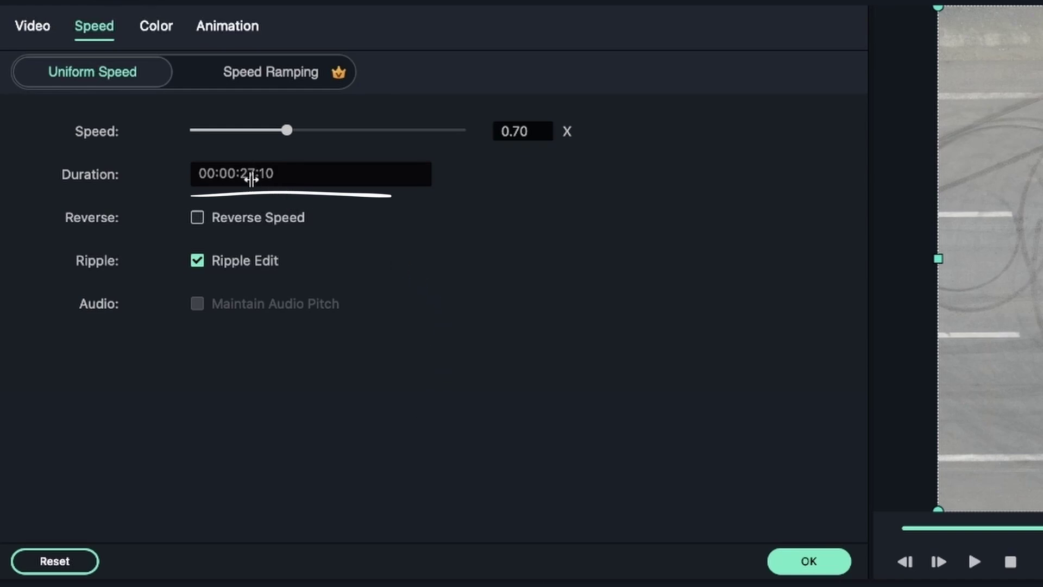
click(364, 129)
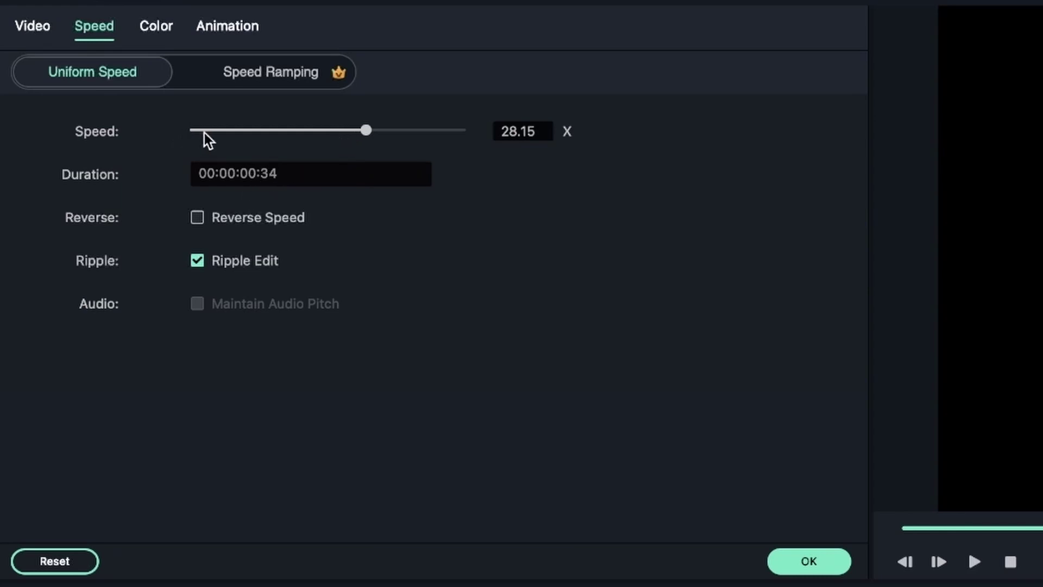
click(218, 131)
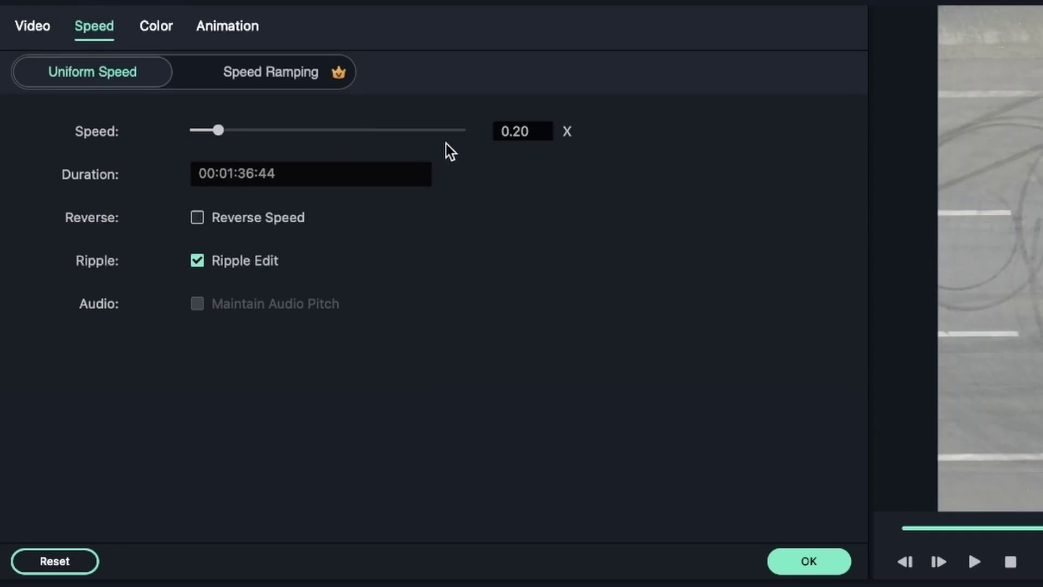
click(451, 132)
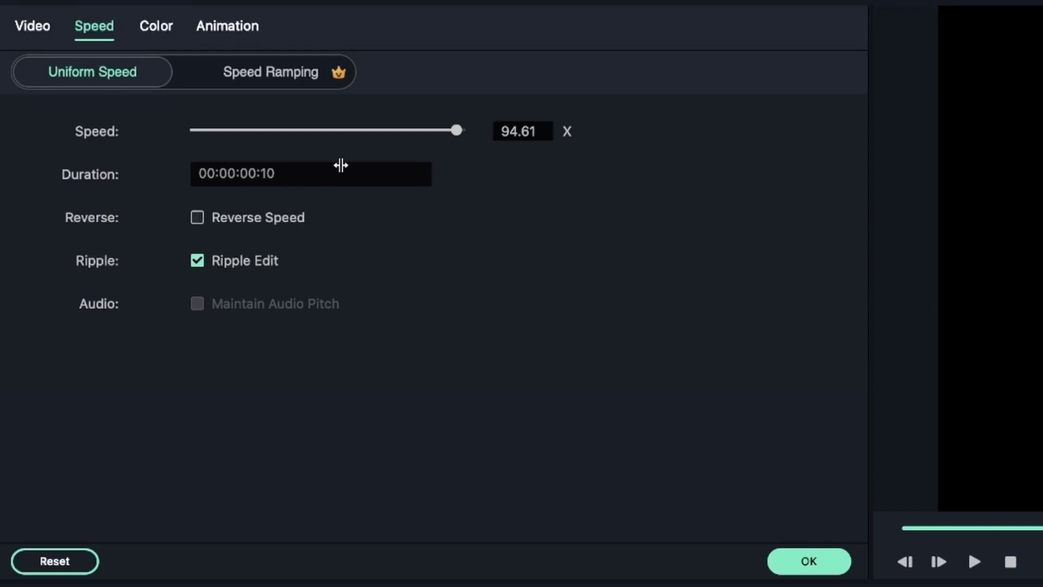
click(459, 131)
click(336, 131)
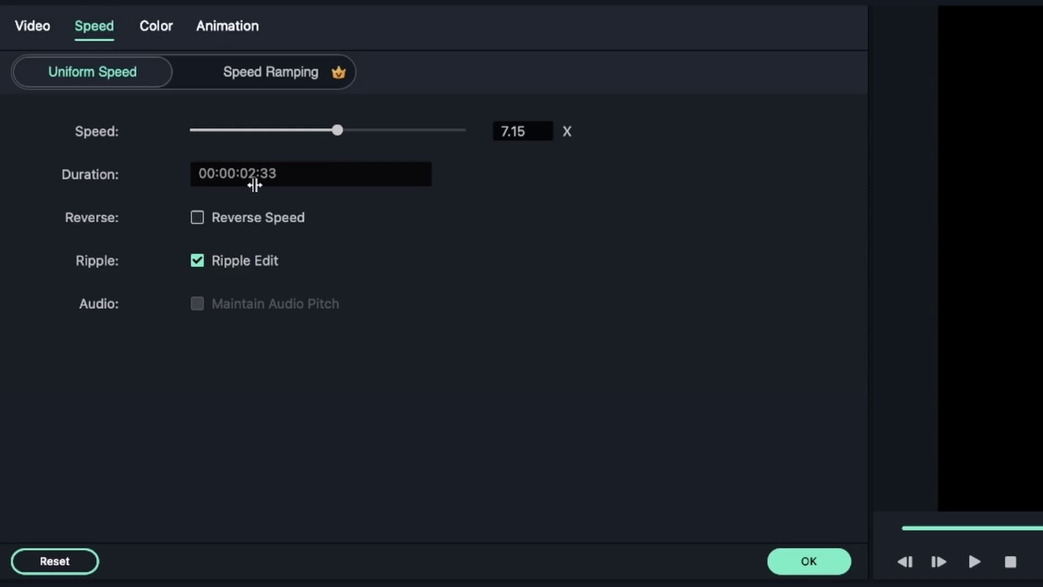
Reset the track 1 clip to 1.00x, enable Reverse Speed, and set preview quality to 1/4.
click(56, 559)
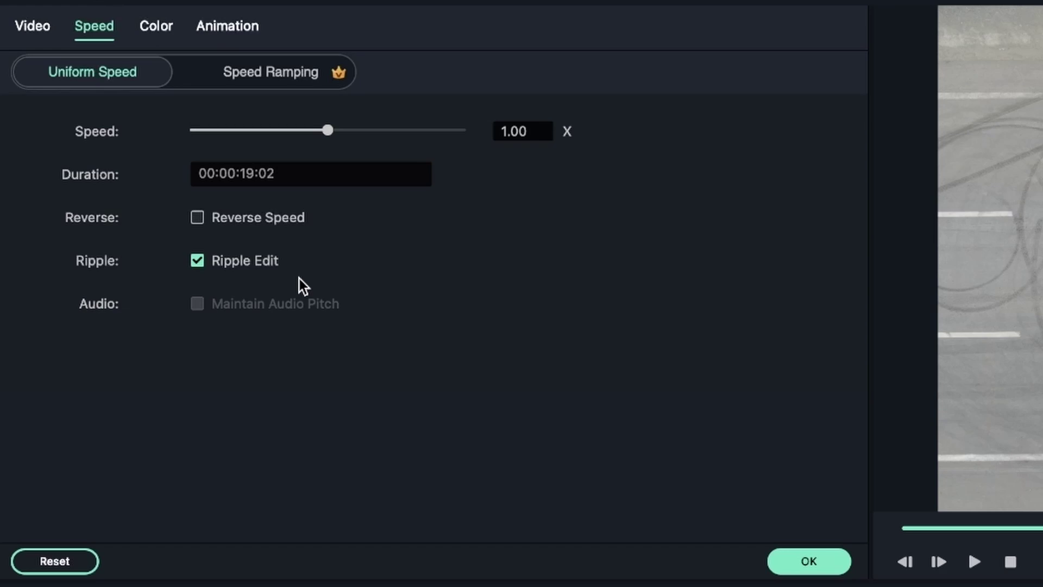
click(197, 217)
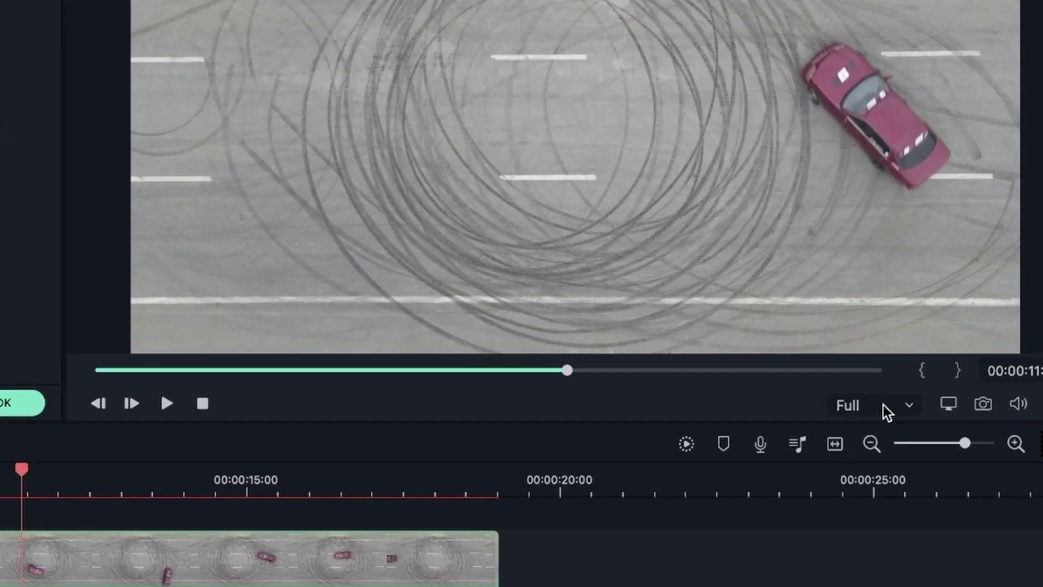
click(931, 350)
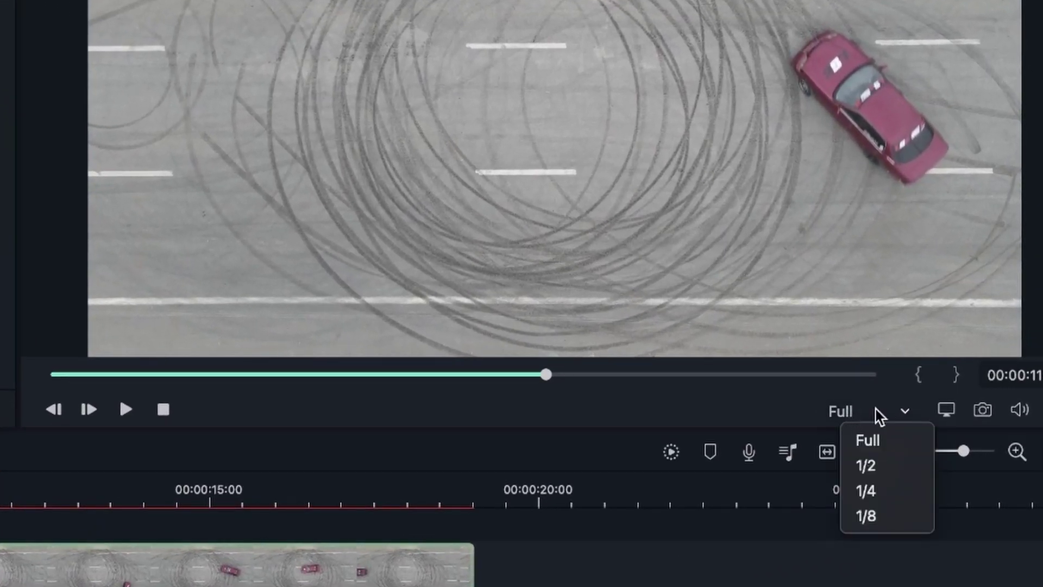
click(888, 489)
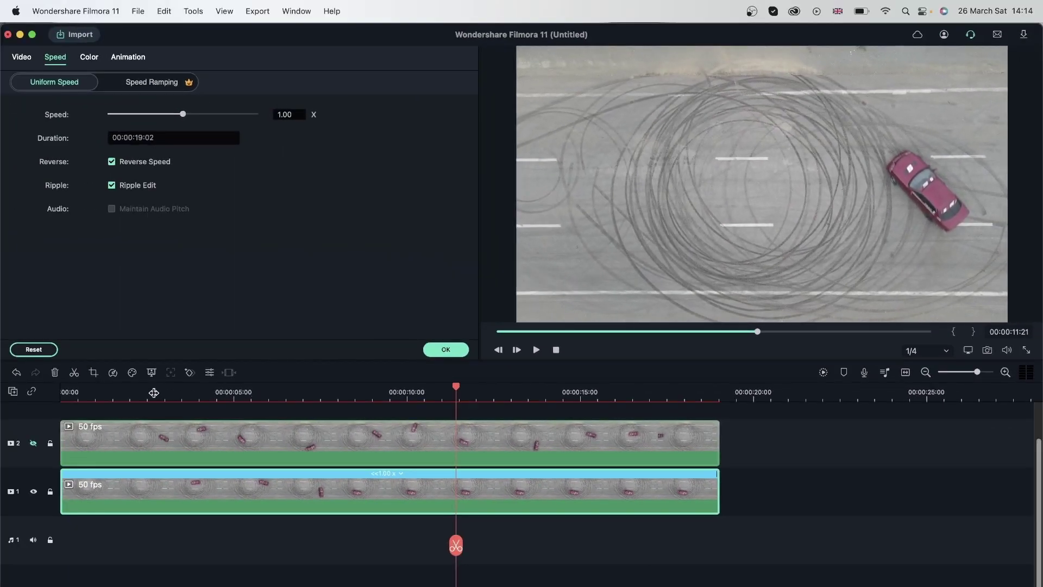
click(154, 389)
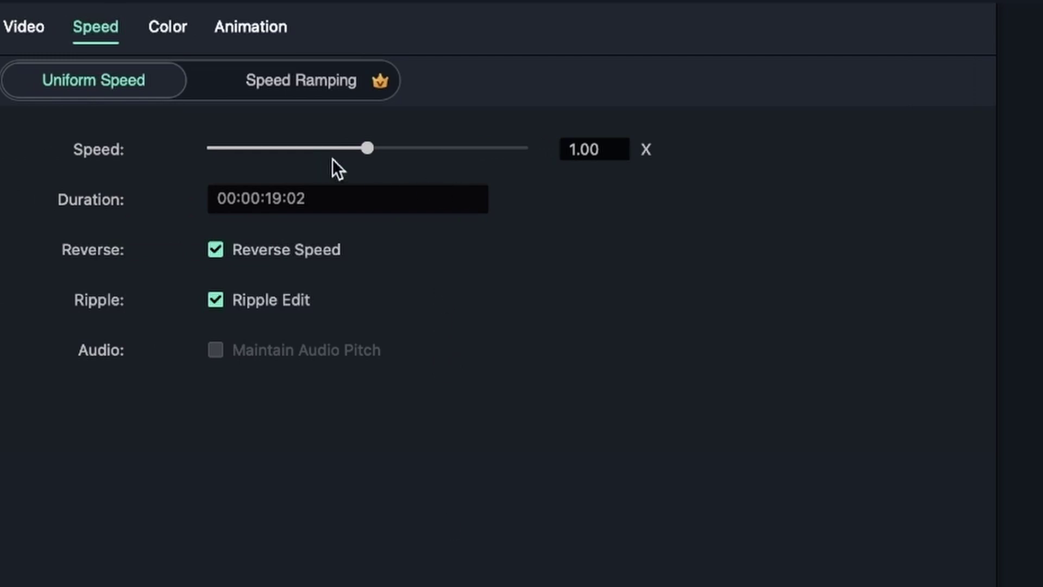
Raise the reversed clip's Uniform Speed to 3.06x, shortening it to 00:00:06:11.
drag(434, 146, 372, 148)
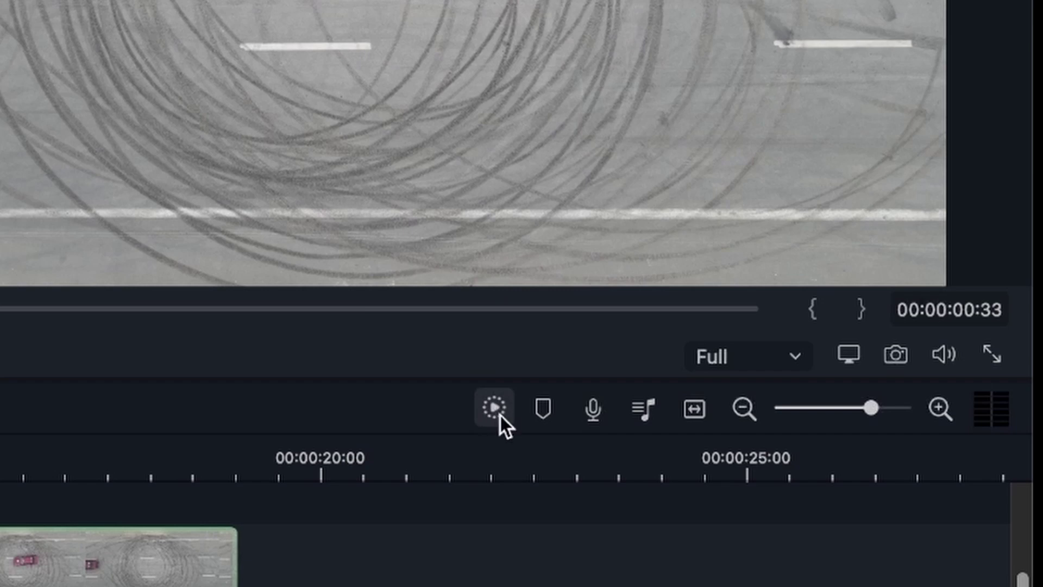
Render a smooth-playback preview of the reversed 3.06x clip.
click(493, 408)
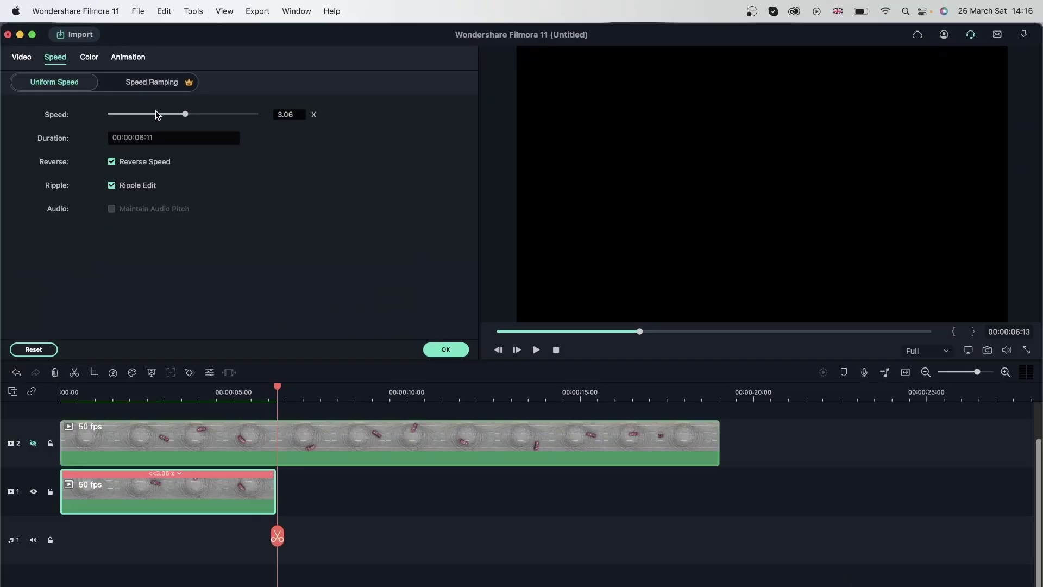
Slow the reversed clip to 0.79x, render the preview, and play it from the start.
drag(170, 114, 167, 114)
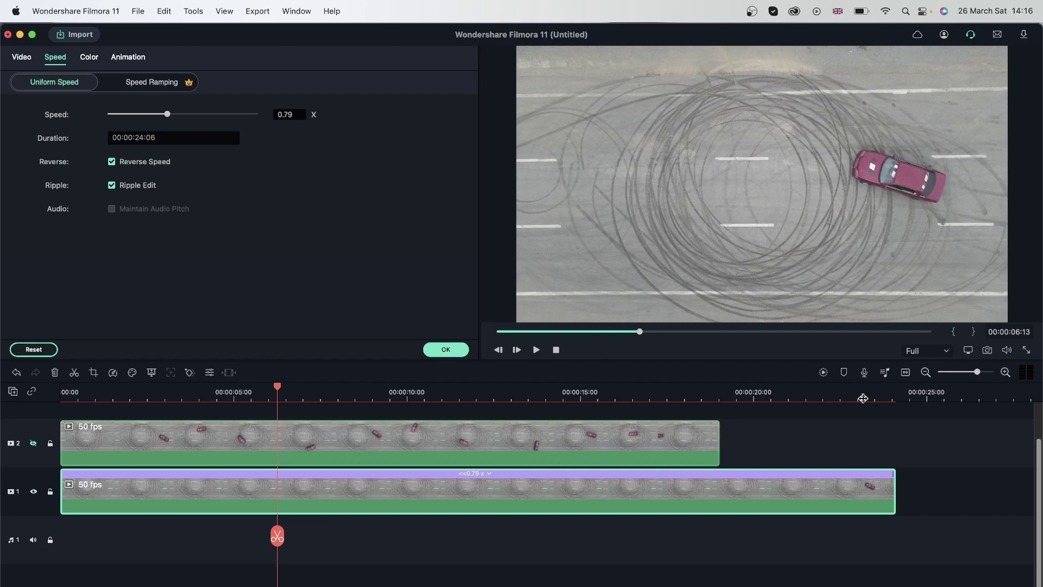
click(824, 373)
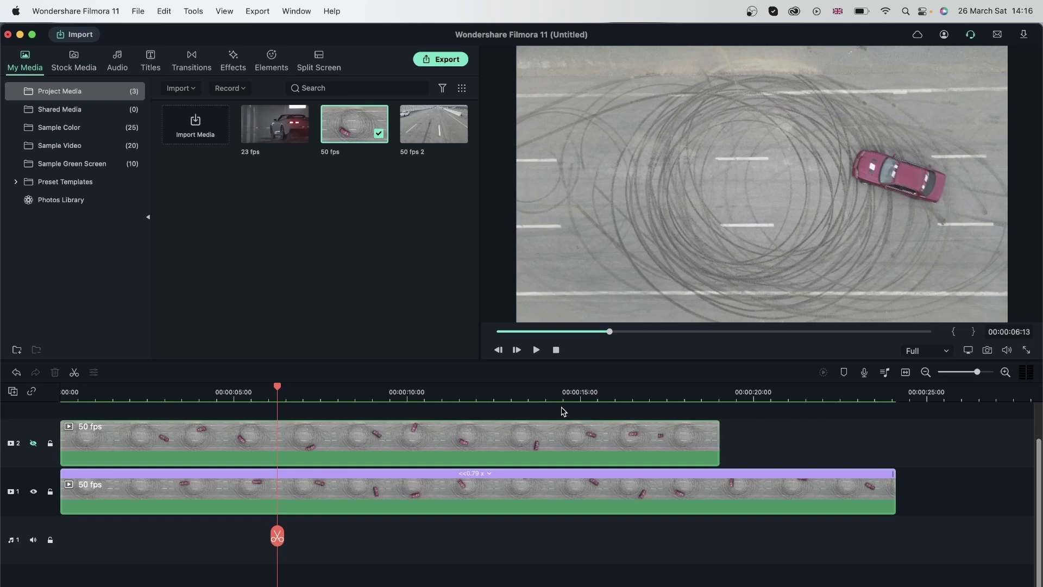
key(Home)
key(space)
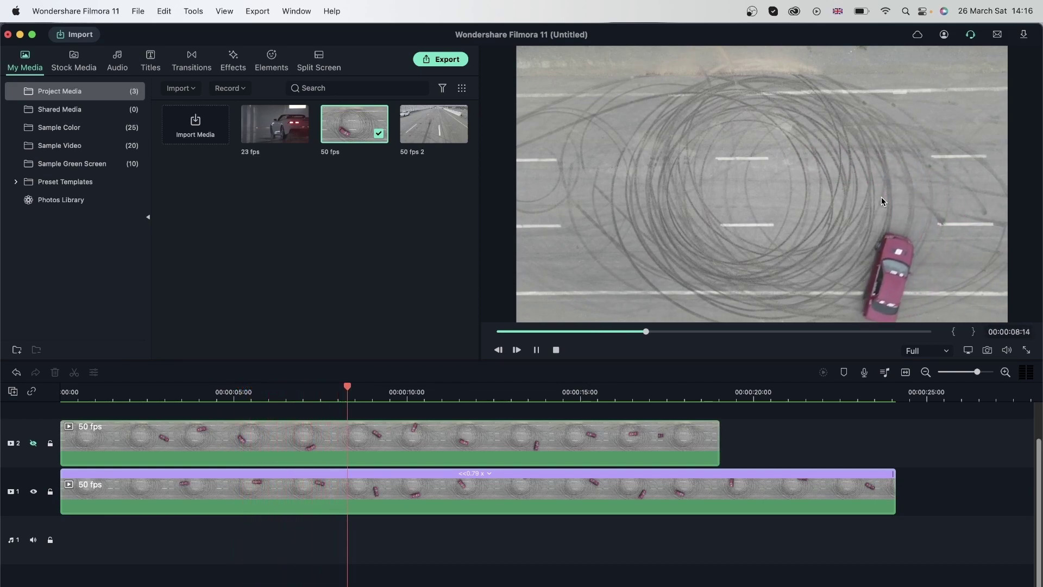
key(space)
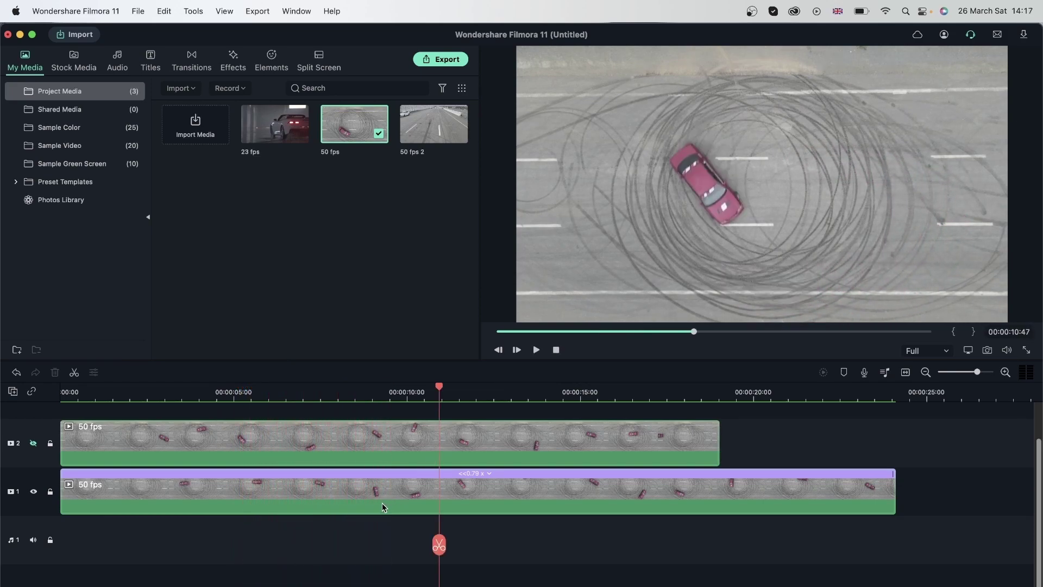
Set the V1 clip to 4.12x with Ripple Edit and paste a copy directly after it.
double_click(386, 489)
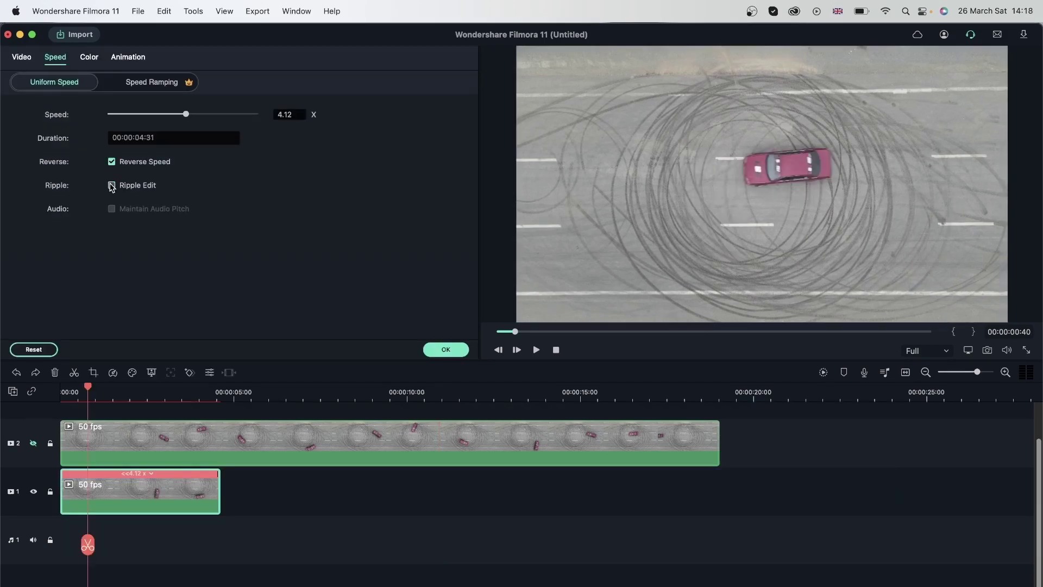
click(111, 186)
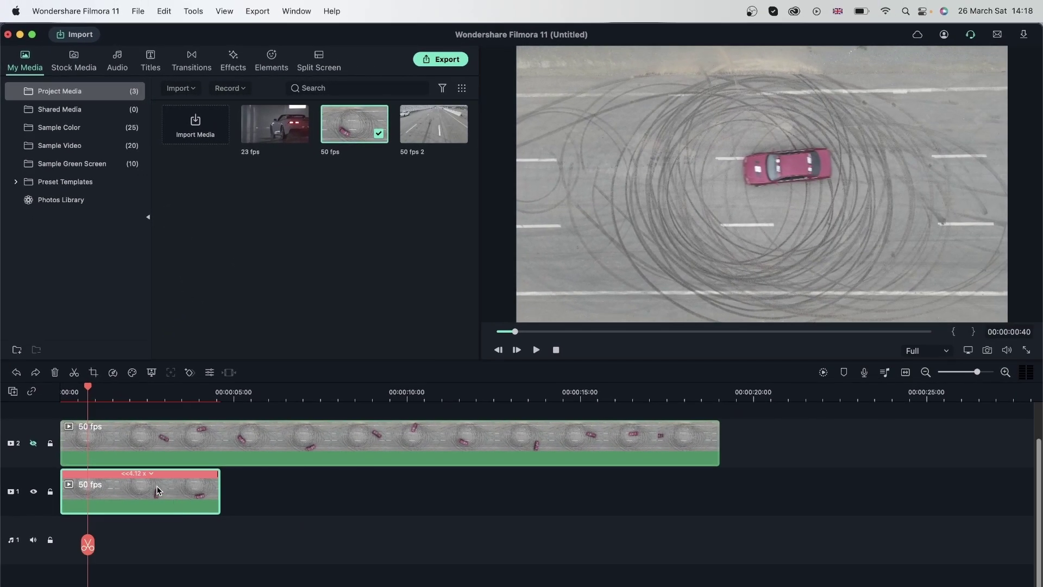
click(308, 393)
key(super+v)
click(334, 496)
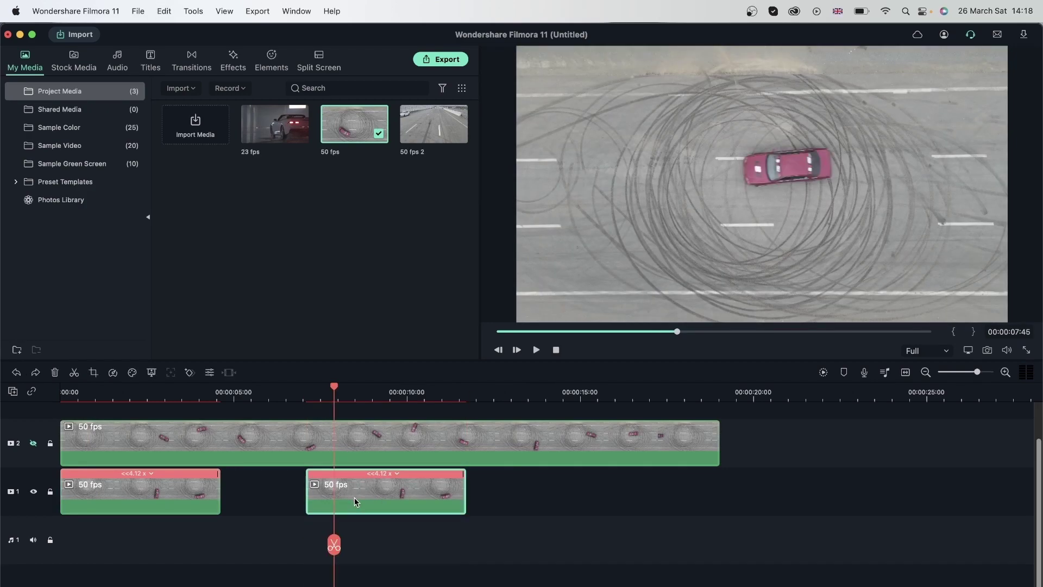
drag(377, 494, 287, 495)
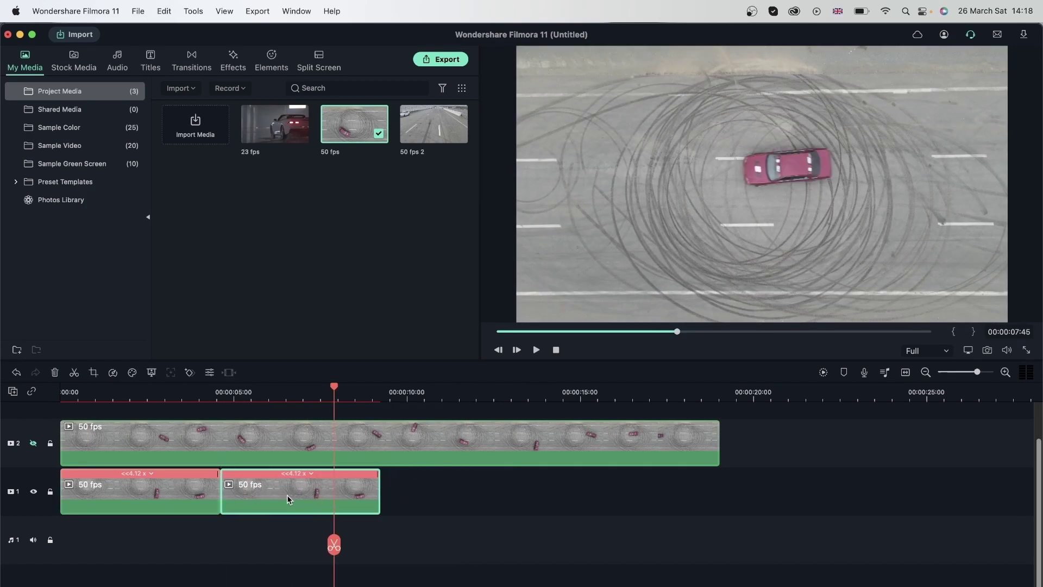
click(212, 580)
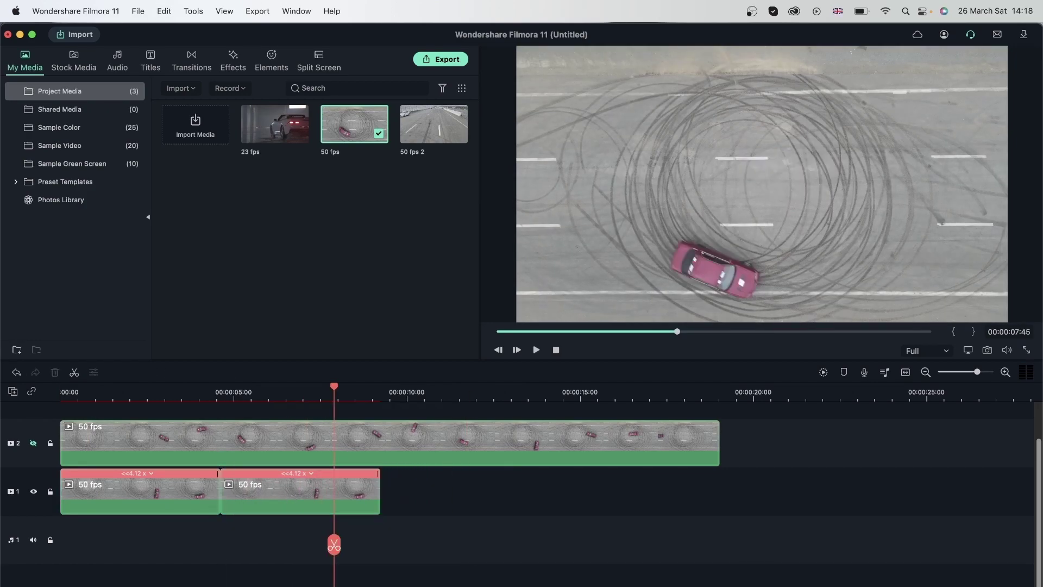
Try speeding the first clip to 7x and closing the gap, then undo the change.
click(162, 389)
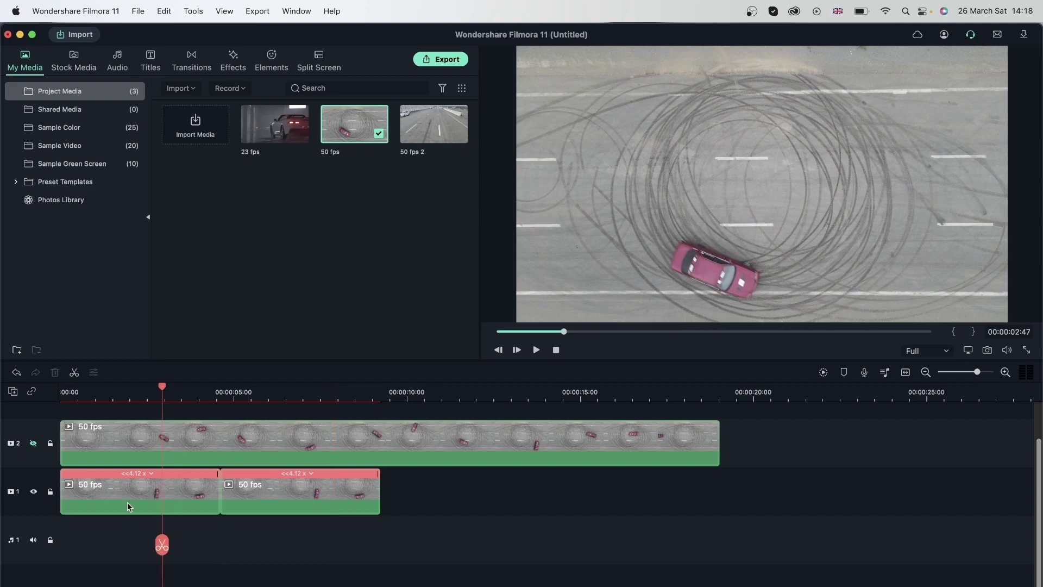
double_click(96, 491)
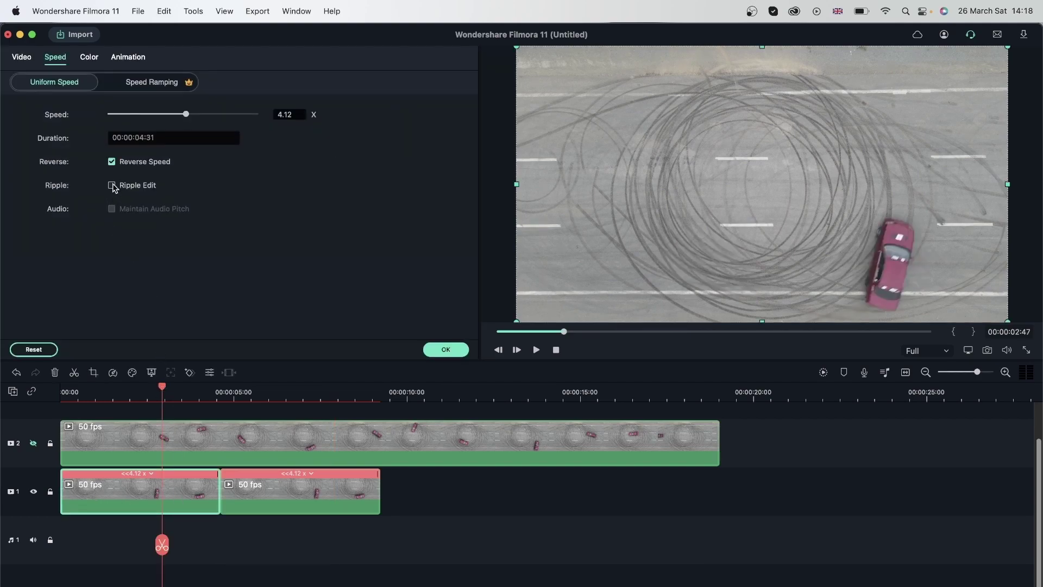
drag(185, 119, 192, 116)
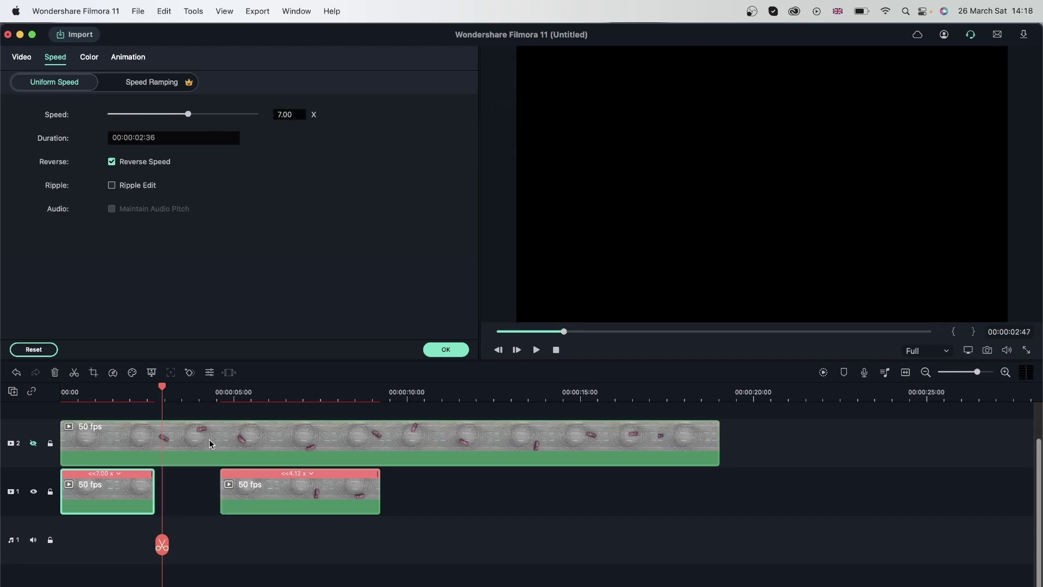
click(169, 505)
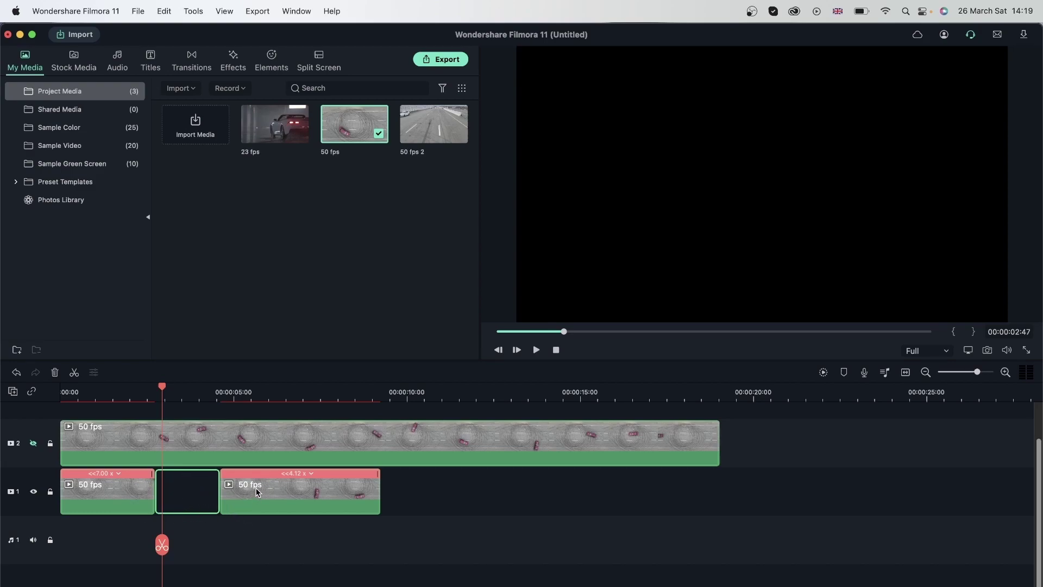
click(291, 499)
drag(296, 490, 230, 490)
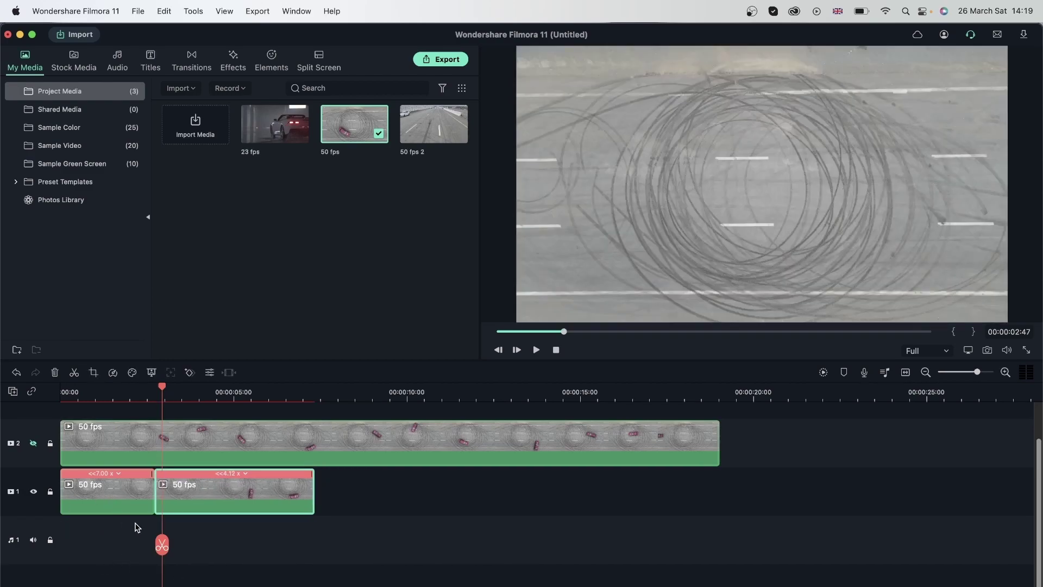
key(super+z)
key(super+z)
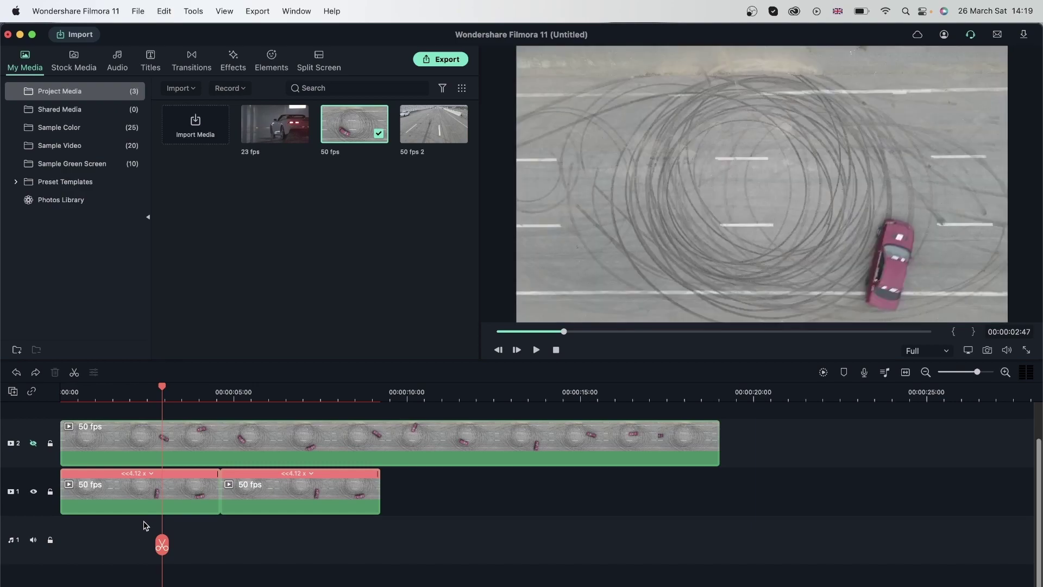
double_click(178, 496)
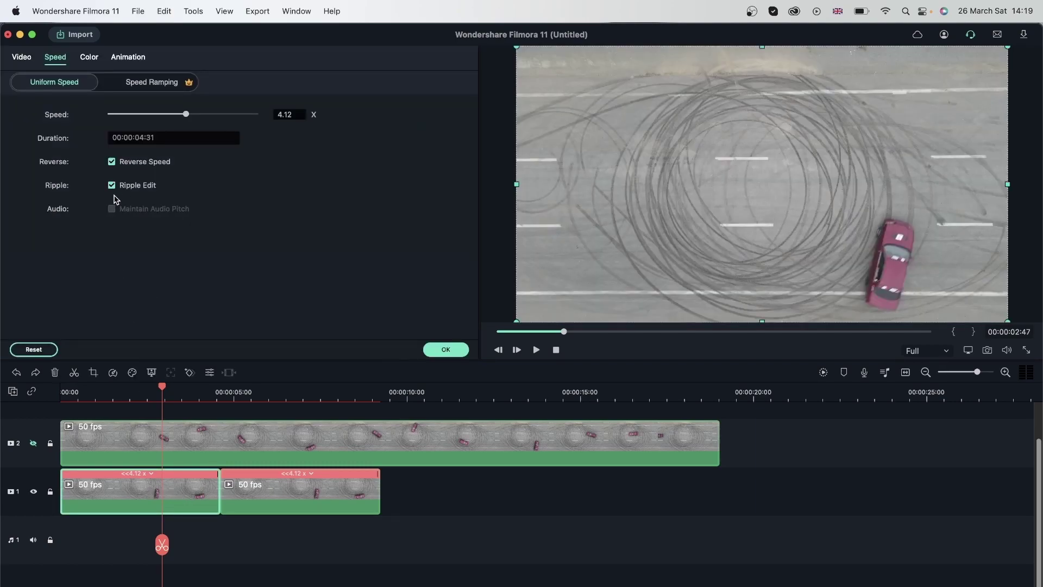
drag(186, 114, 191, 115)
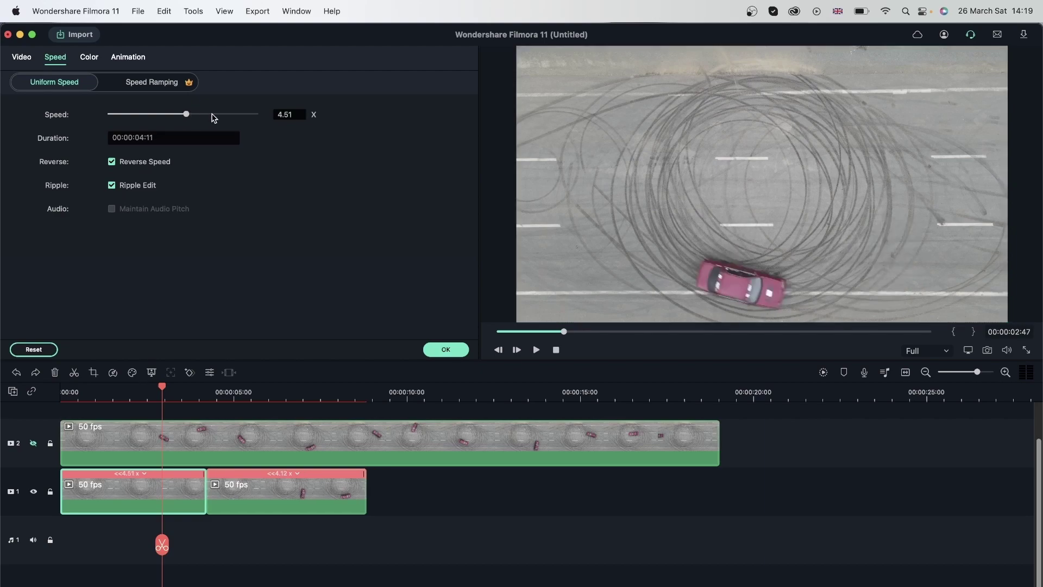
click(210, 114)
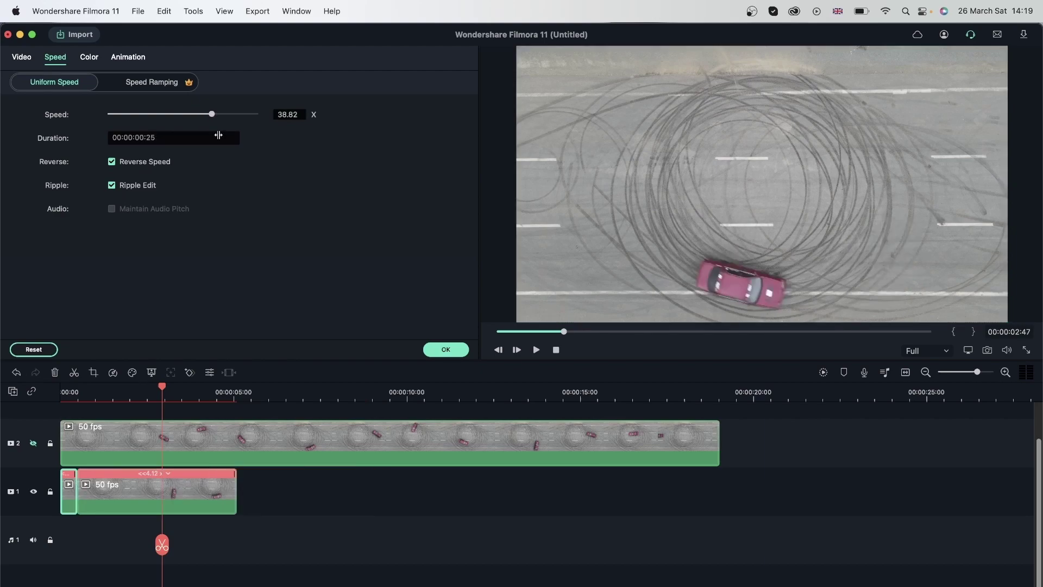
click(134, 493)
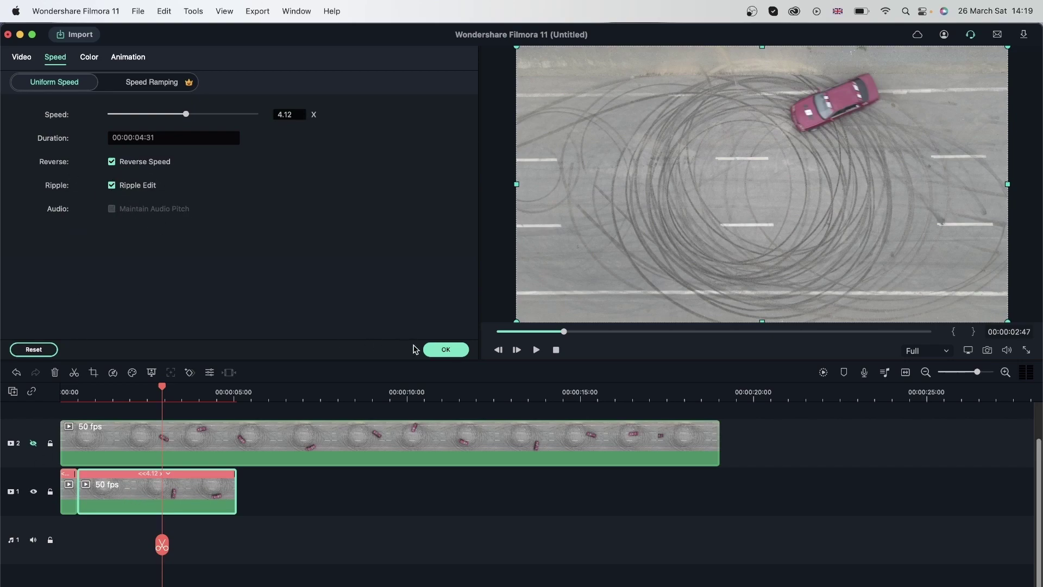
click(446, 350)
double_click(188, 494)
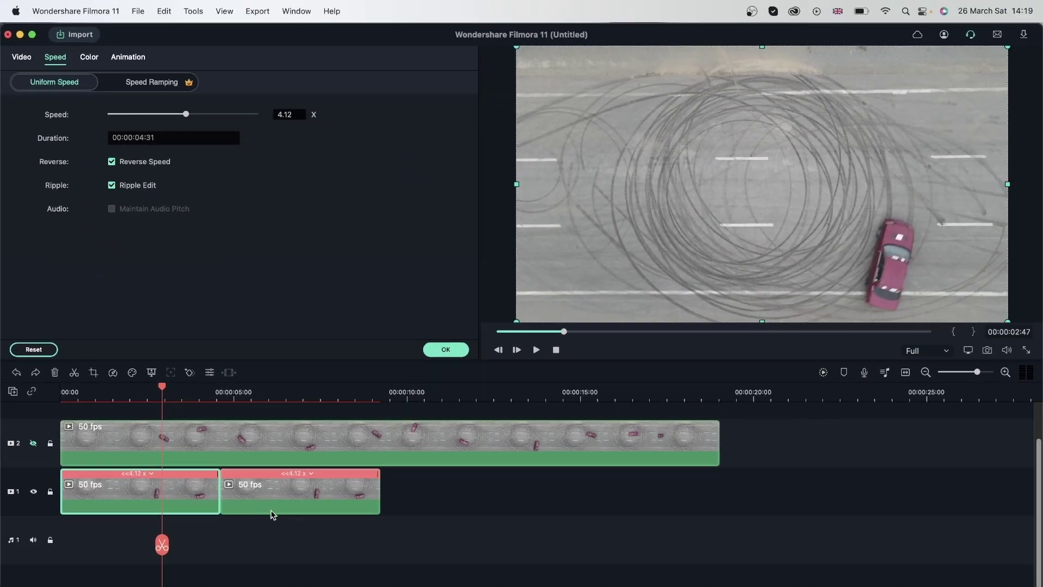
key(Down)
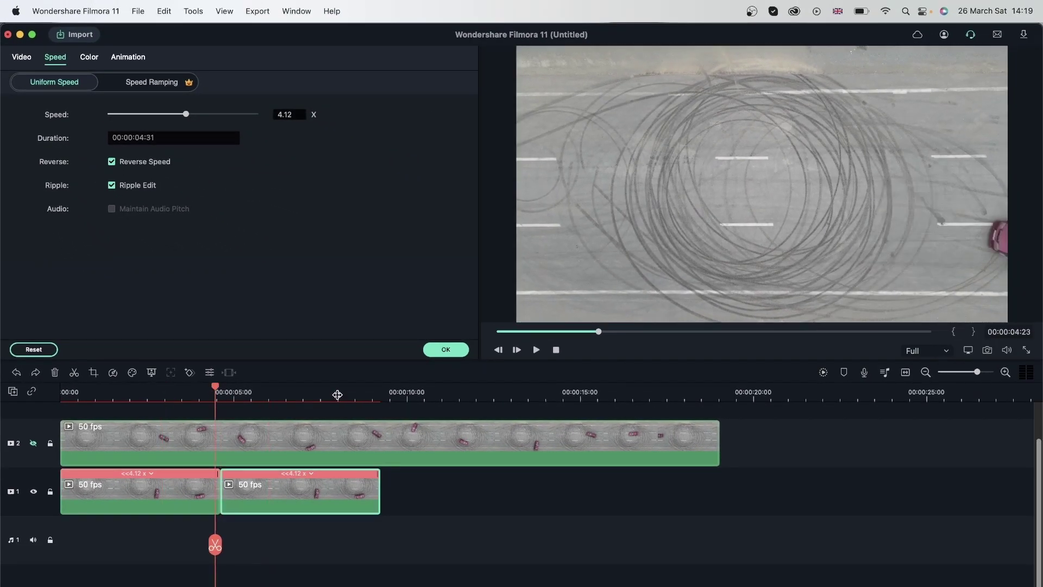
click(317, 392)
click(184, 392)
Close the speed settings and delete every clip, leaving the timeline empty.
click(286, 394)
click(416, 535)
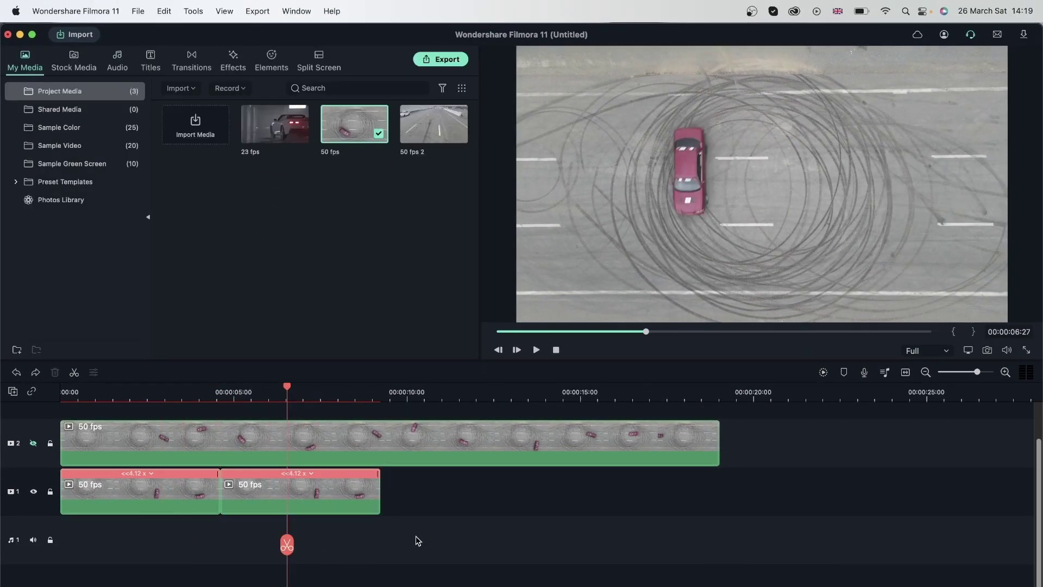
drag(477, 523, 90, 477)
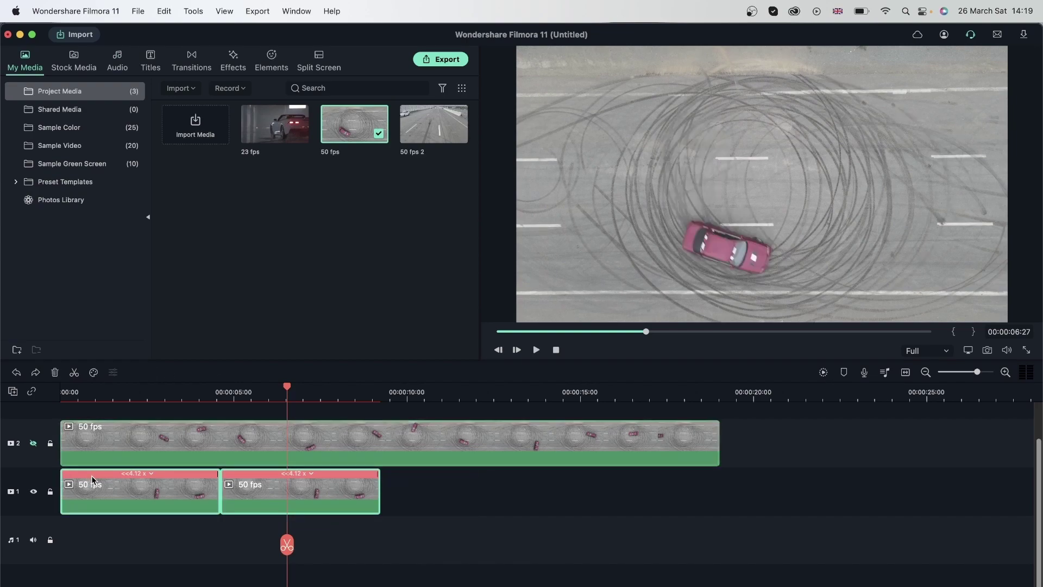
key(Delete)
click(145, 455)
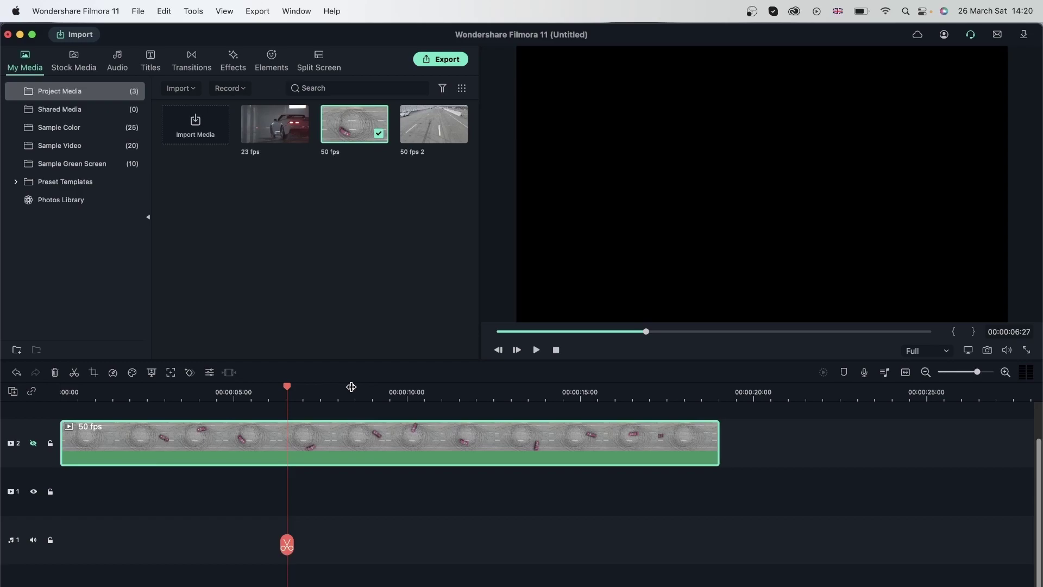
key(Delete)
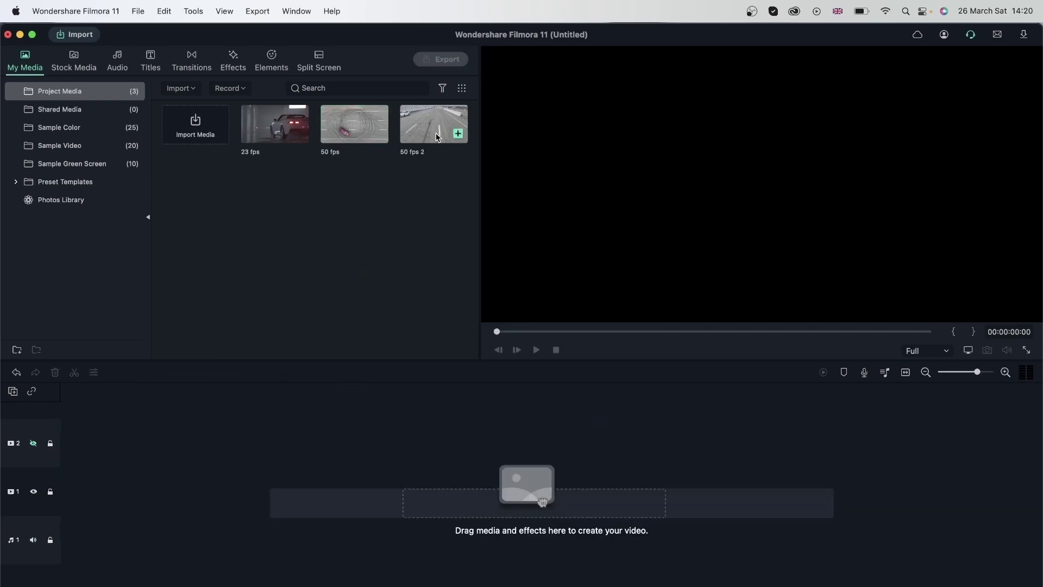
Add the '50 fps 2' clip to the start of track 1, play it, and select it.
drag(429, 117, 61, 495)
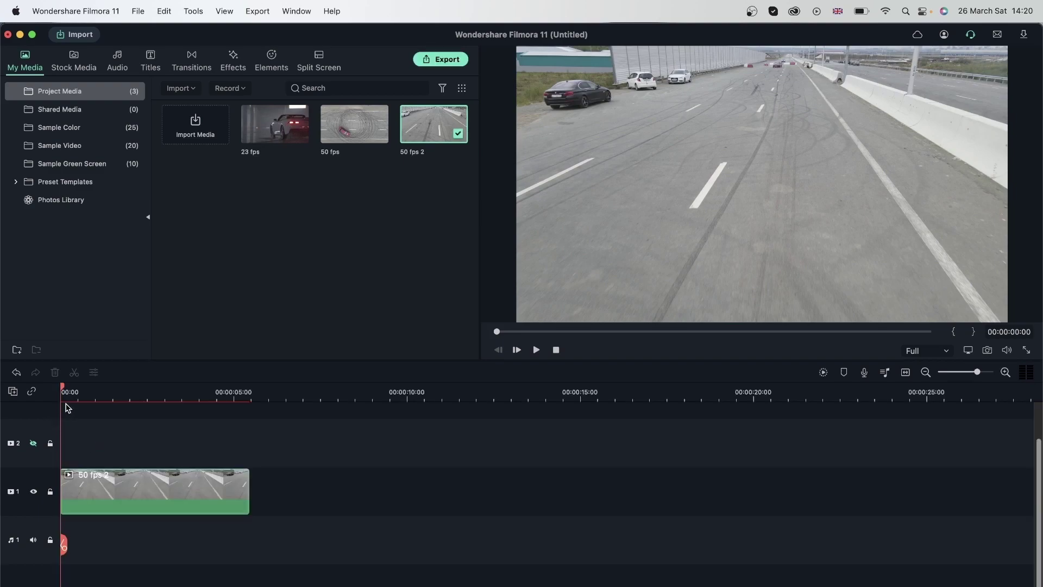
key(space)
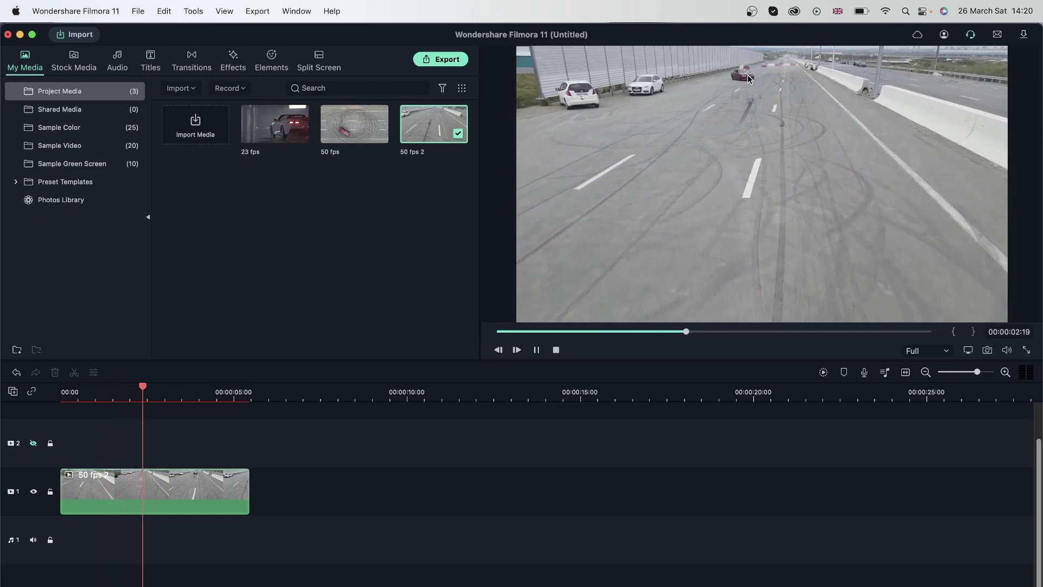
click(556, 349)
click(201, 494)
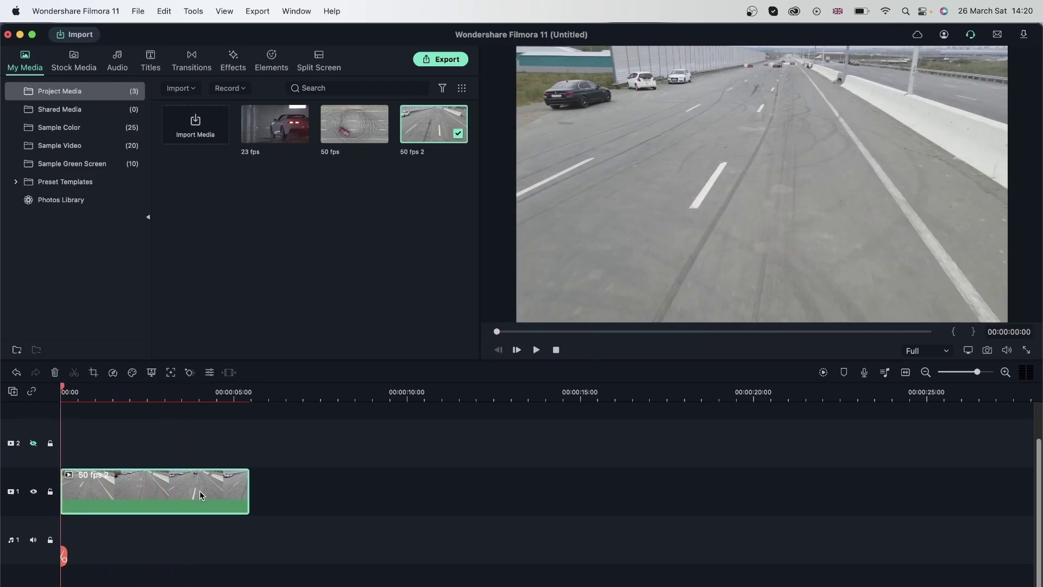
Open the 50 fps 2 clip's speed settings and show the Speed Ramping presets.
double_click(201, 495)
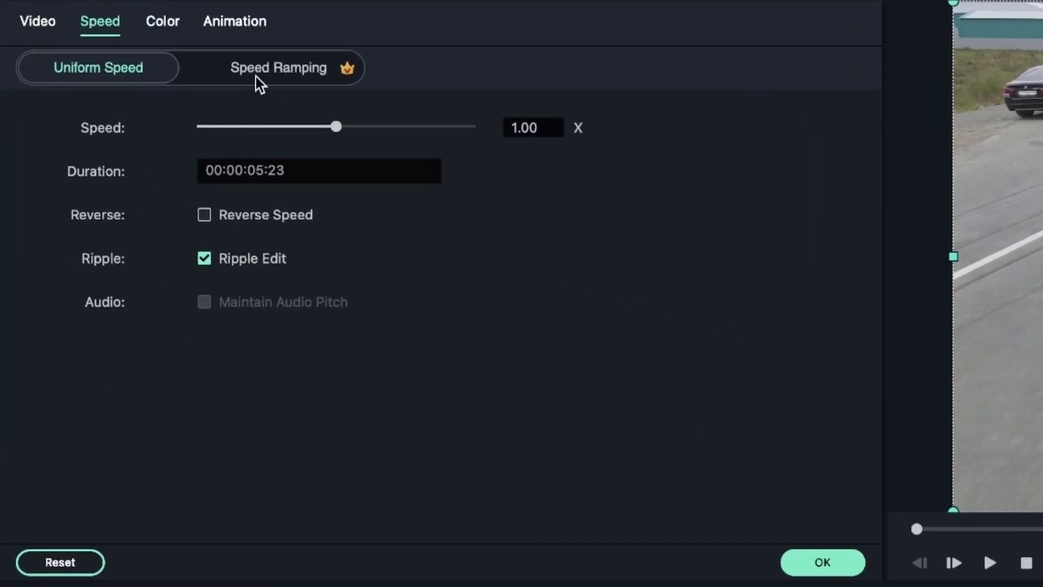
click(268, 75)
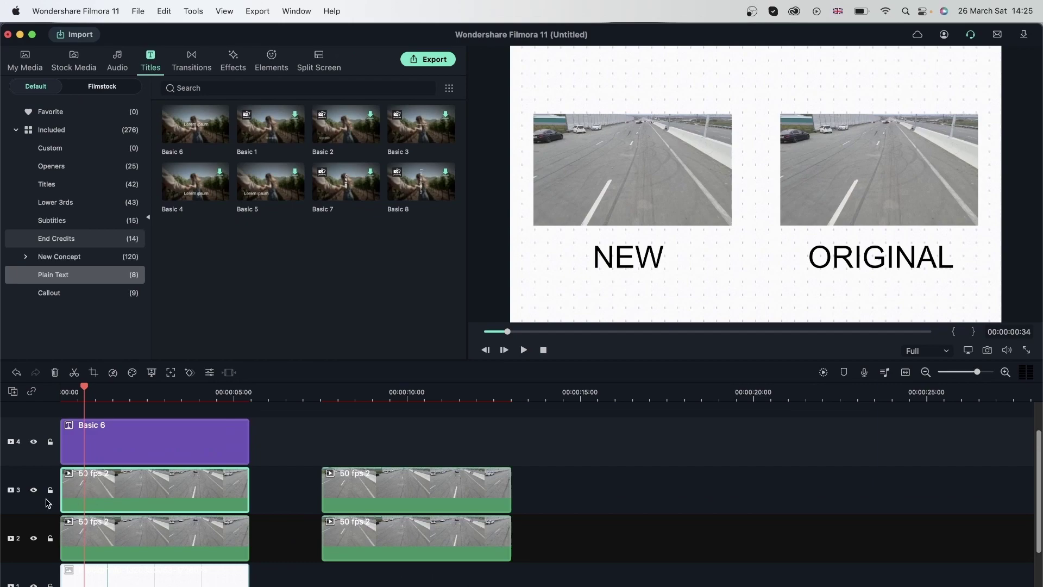
Lock track 3 and give the first 50 fps 2 clip on track 2 the Montage speed ramp.
click(50, 491)
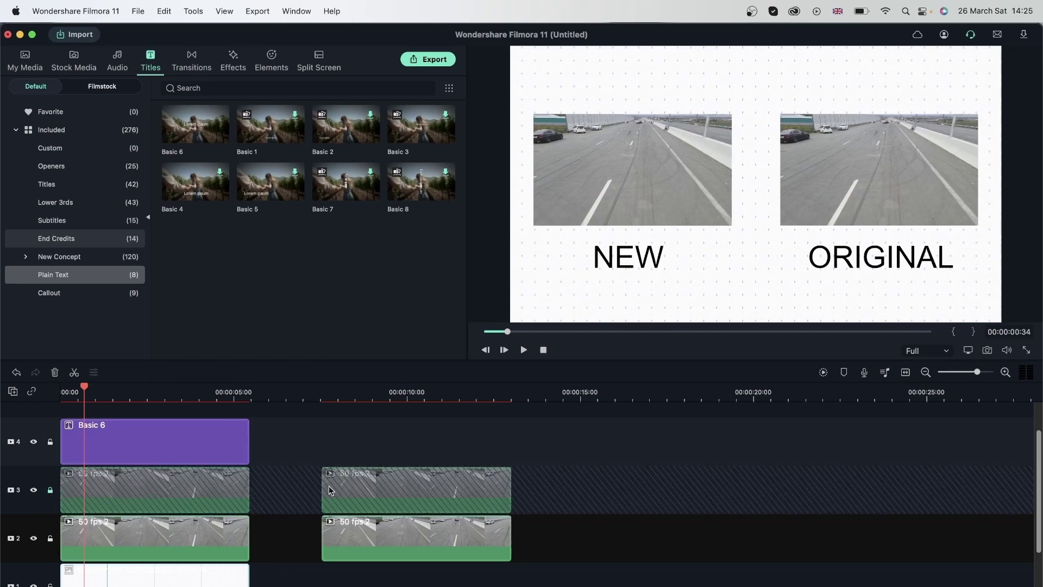
click(107, 550)
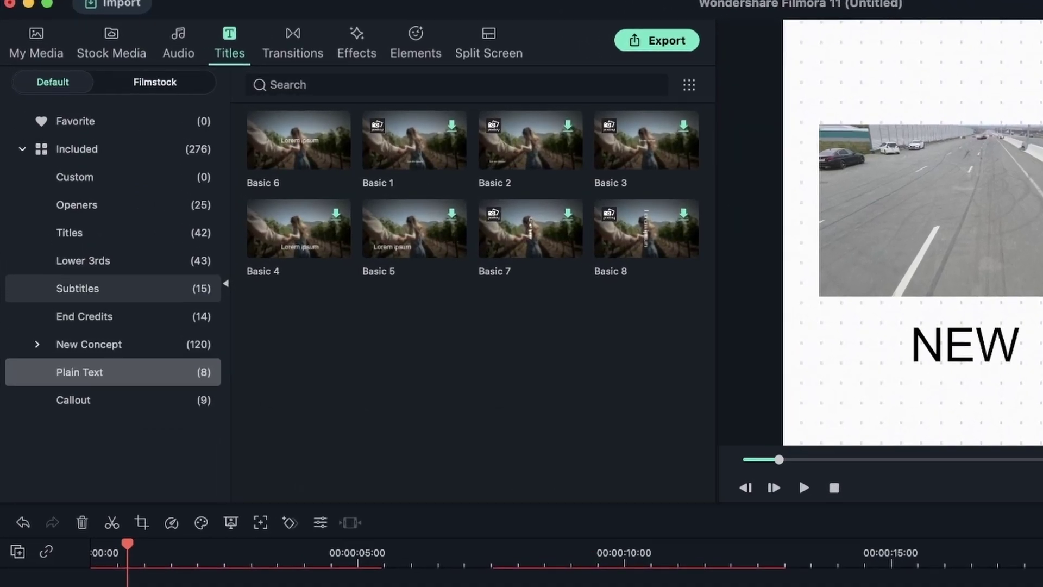
double_click(194, 540)
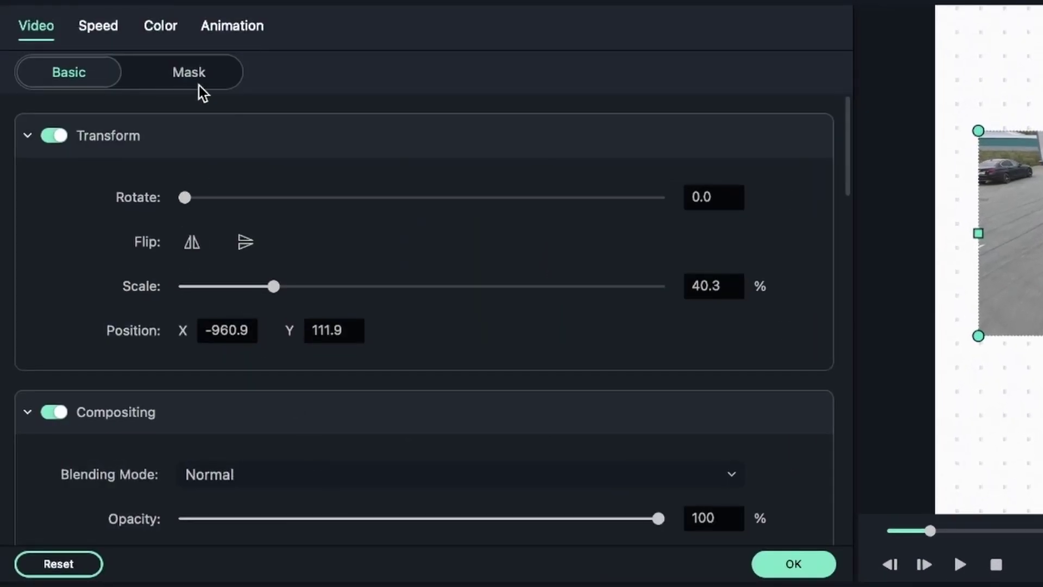
click(99, 27)
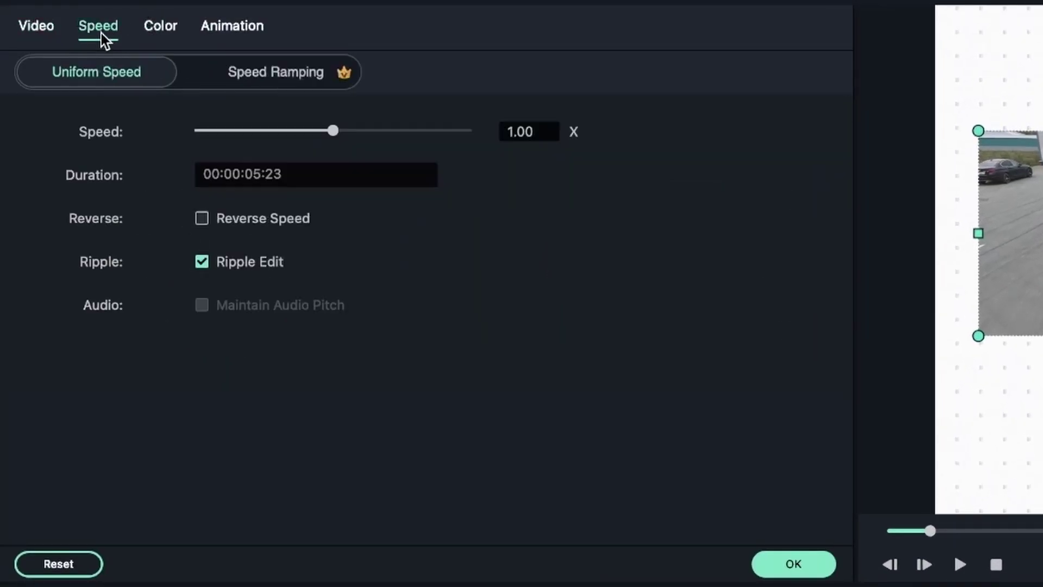
click(239, 72)
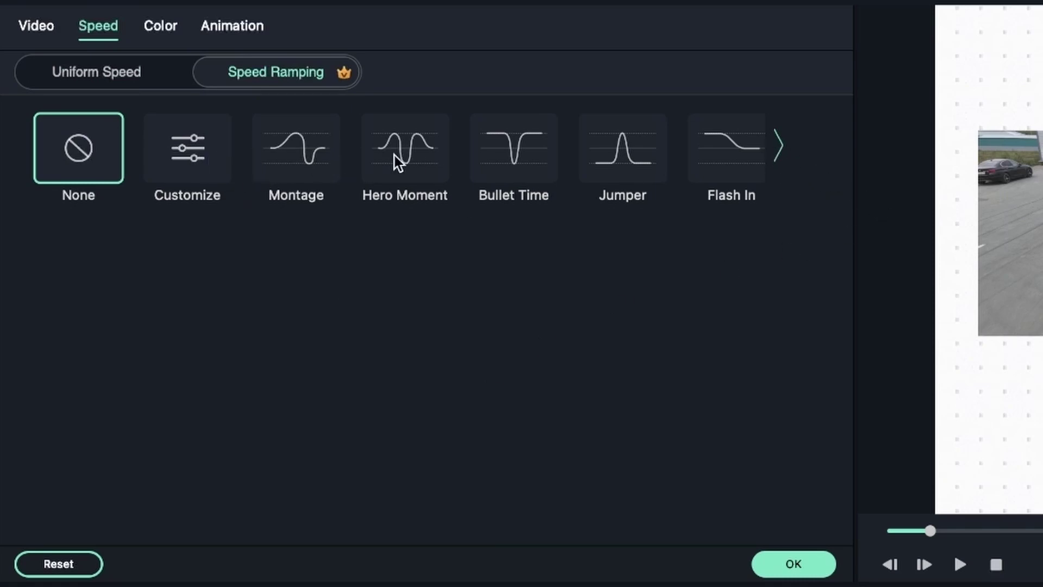
click(295, 146)
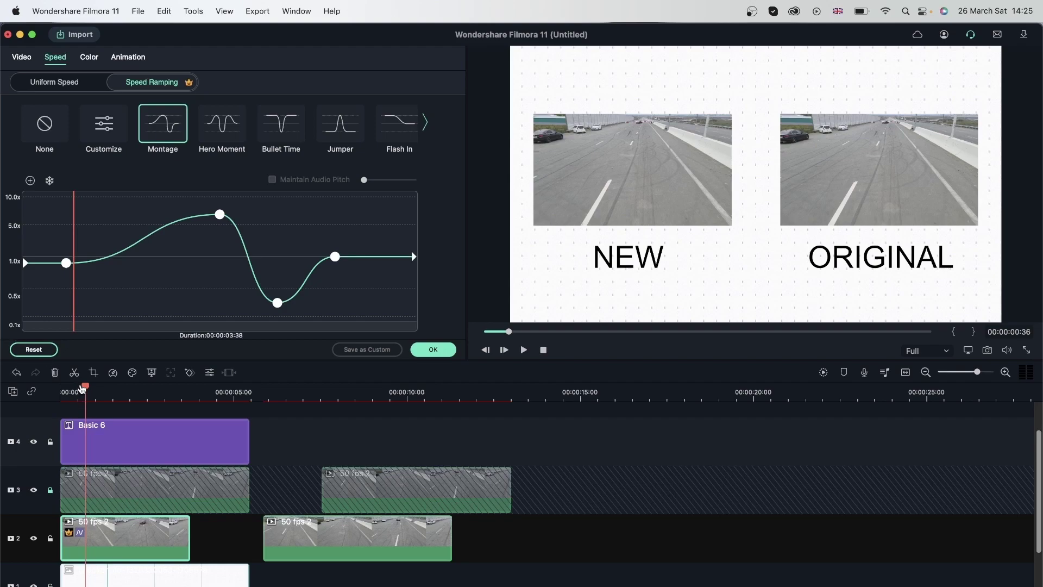
Confirm the Montage ramp, preview the comparison full screen, and reopen the clip's ramp curve.
drag(81, 388, 61, 388)
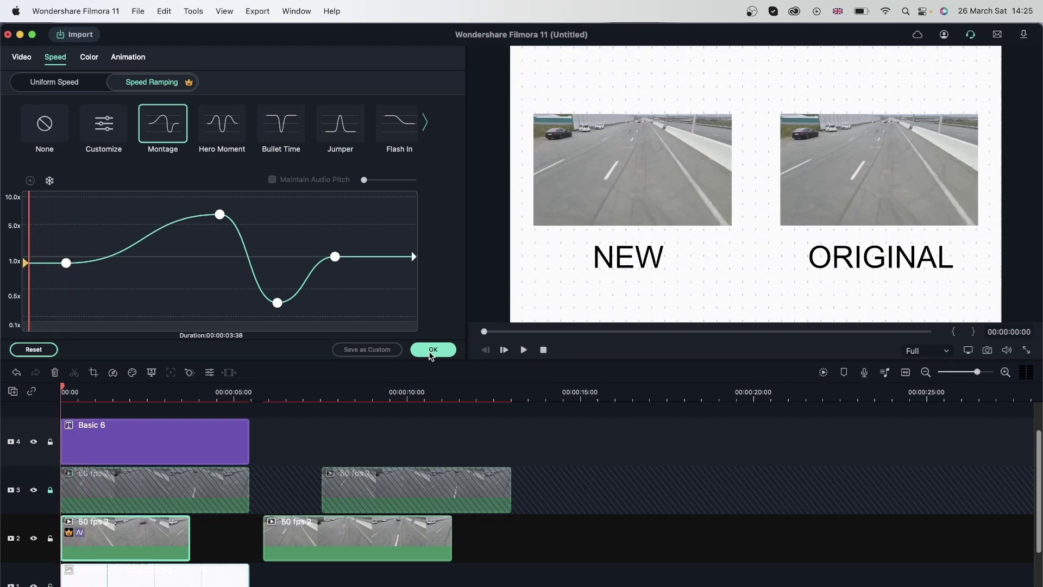
click(432, 350)
key(super+f)
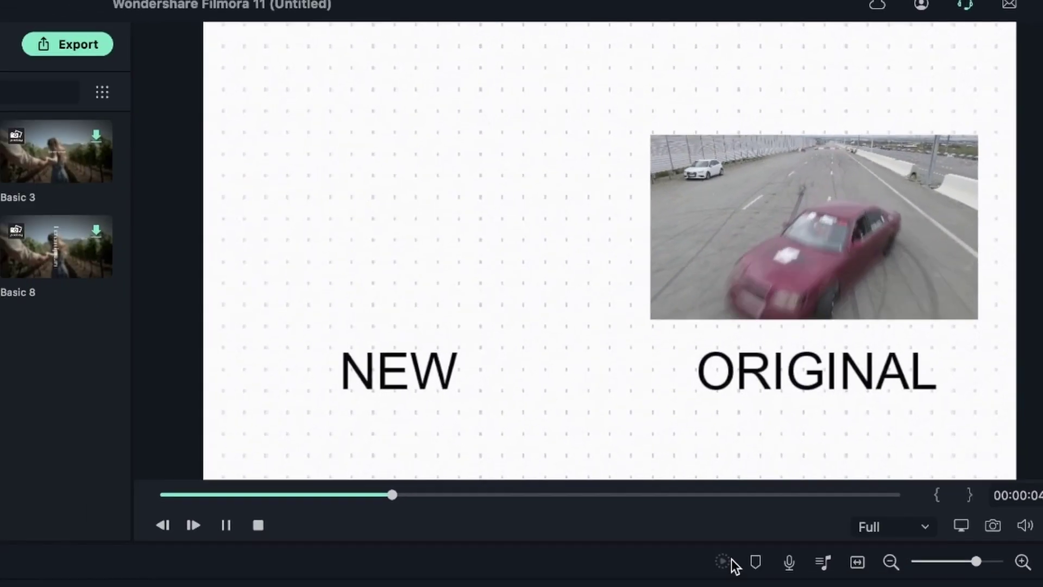
drag(220, 386, 107, 389)
double_click(129, 541)
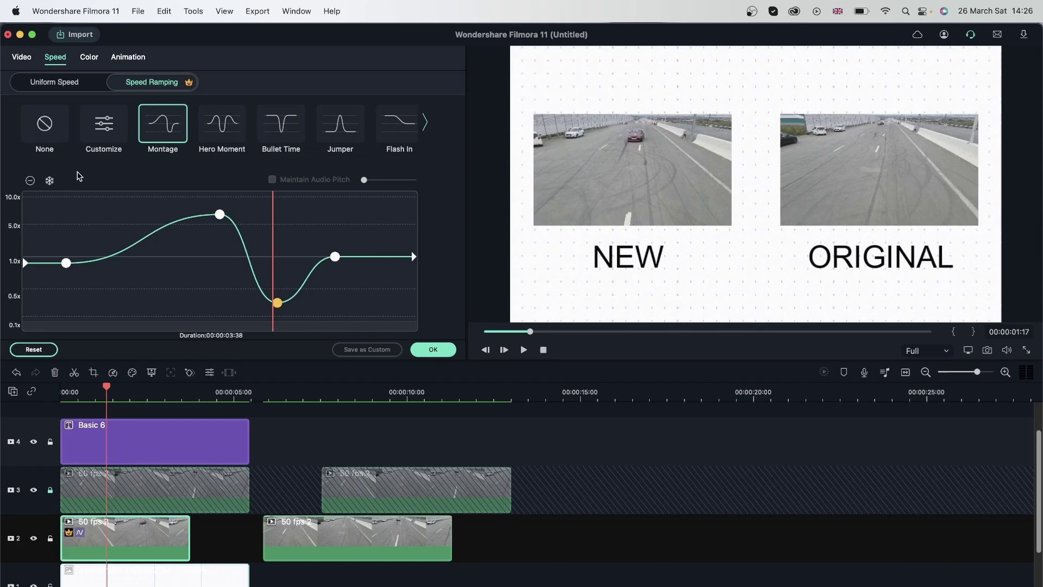
click(80, 216)
click(38, 235)
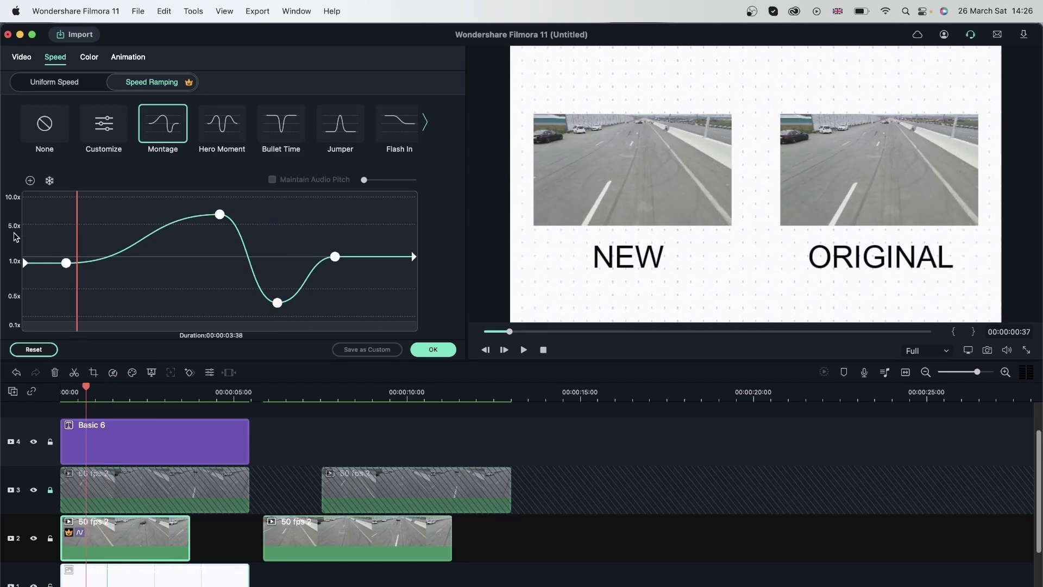
click(34, 242)
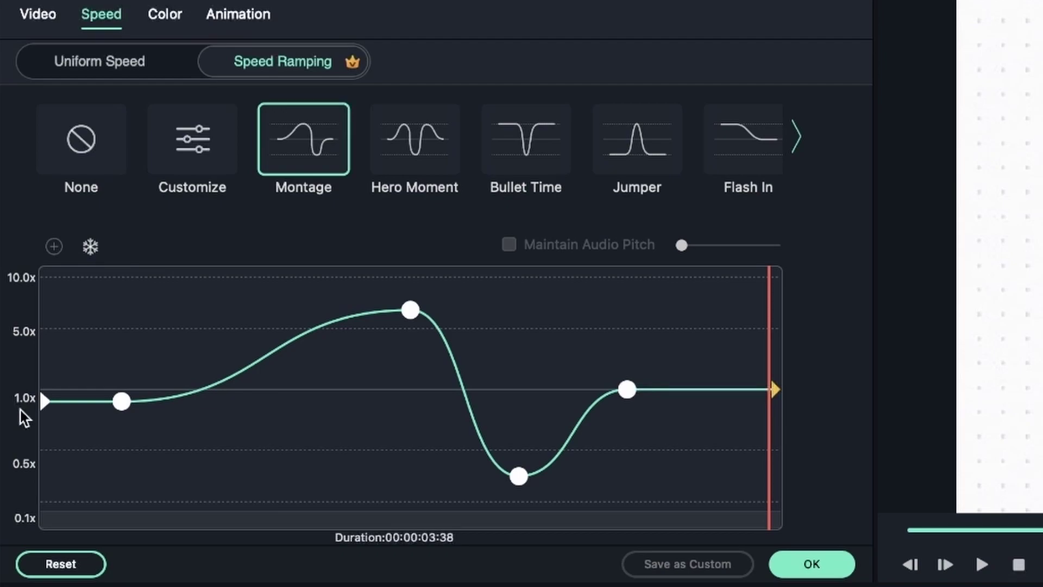
click(40, 427)
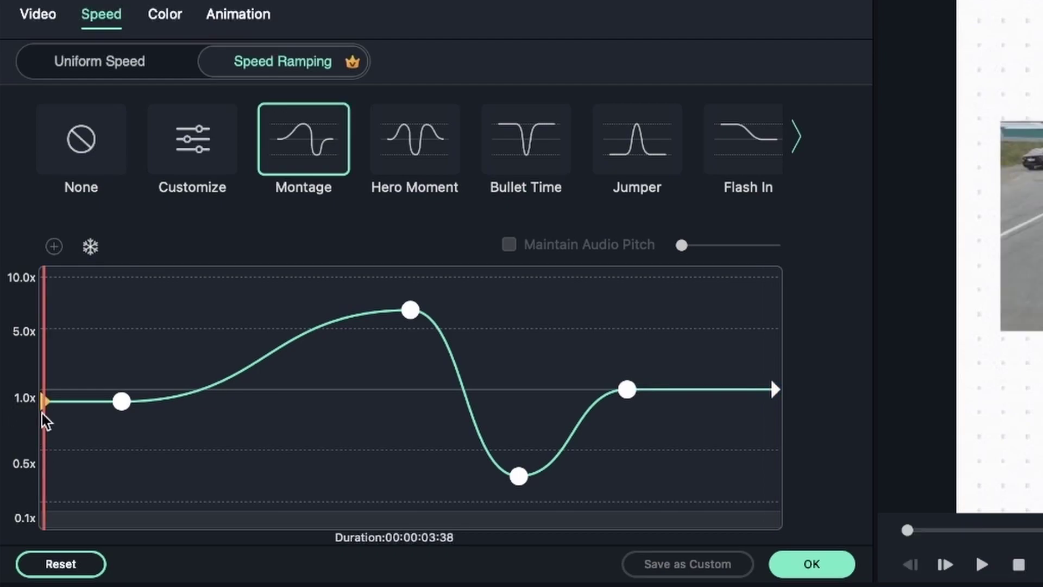
click(58, 435)
click(121, 429)
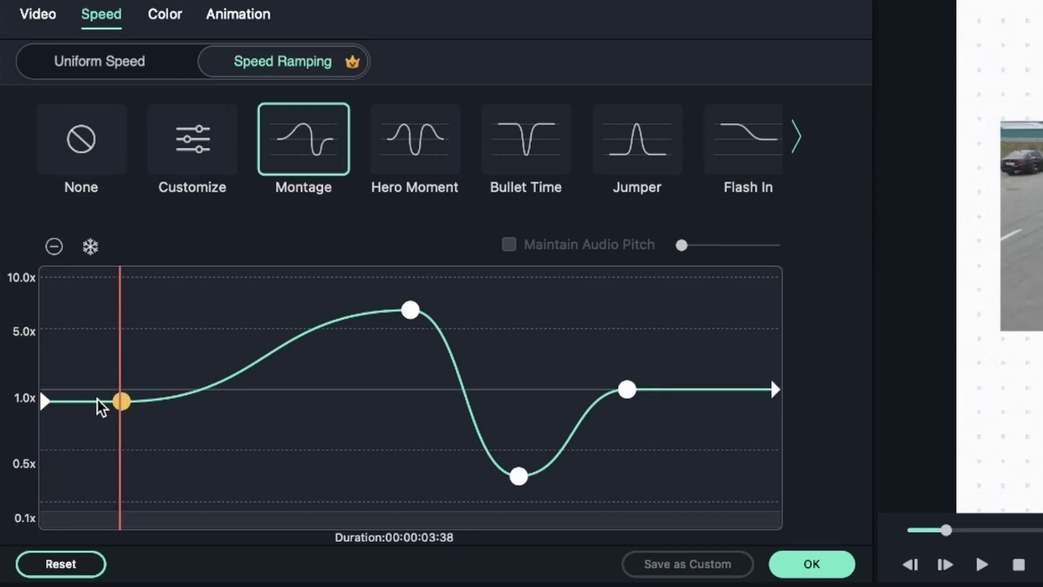
click(414, 278)
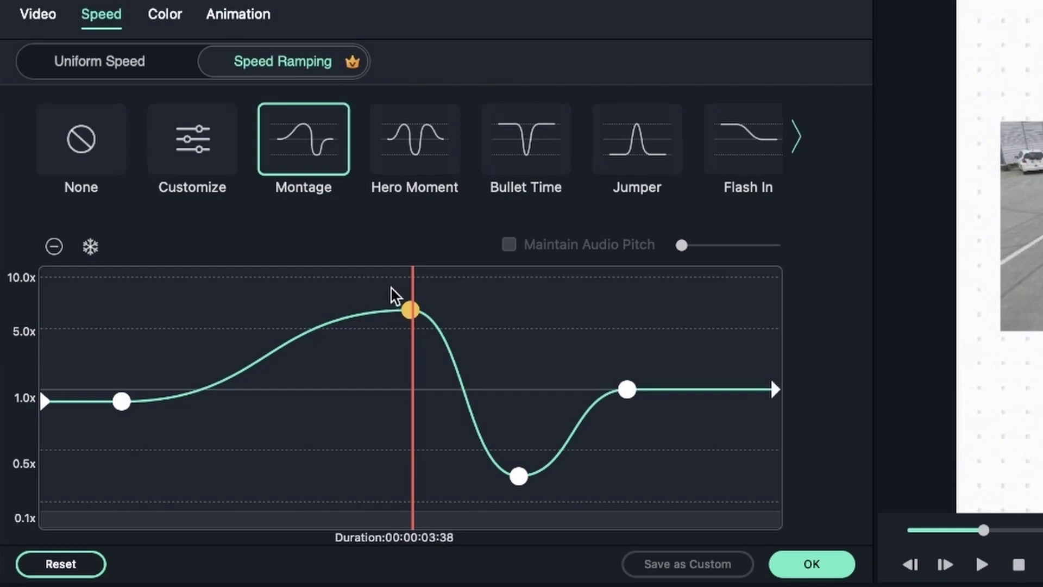
click(519, 498)
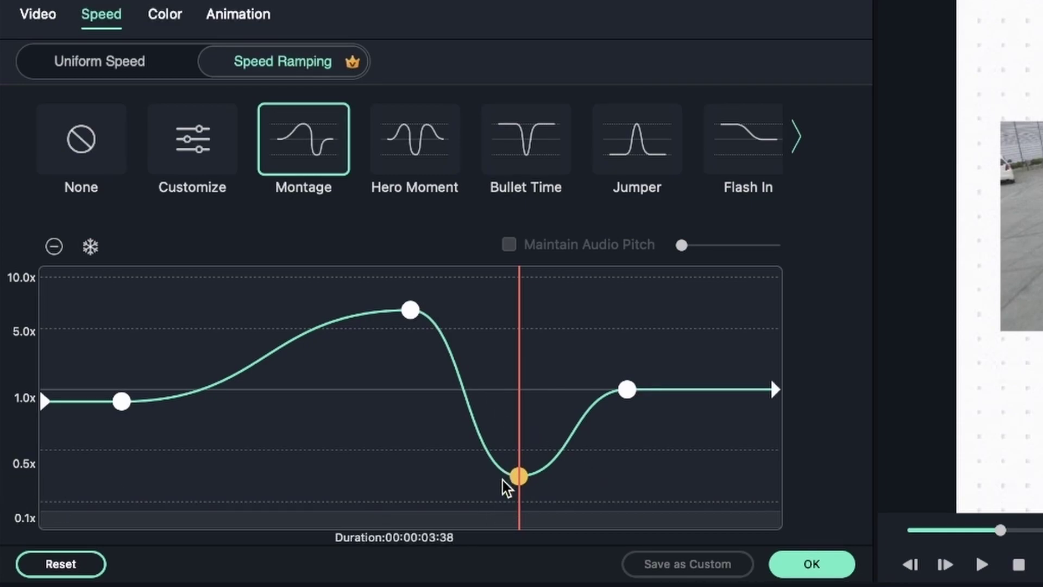
click(635, 456)
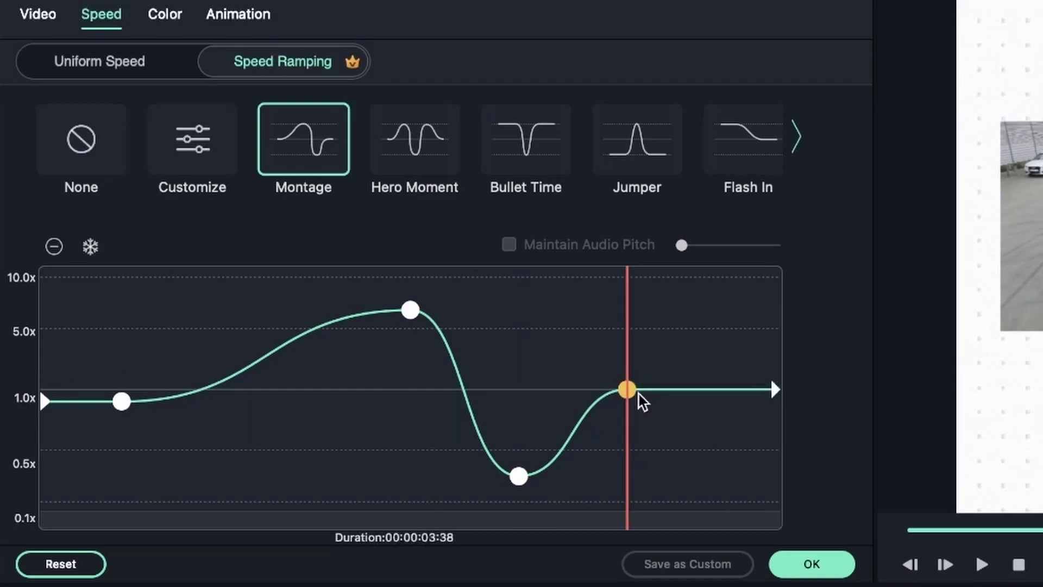
click(636, 447)
click(758, 459)
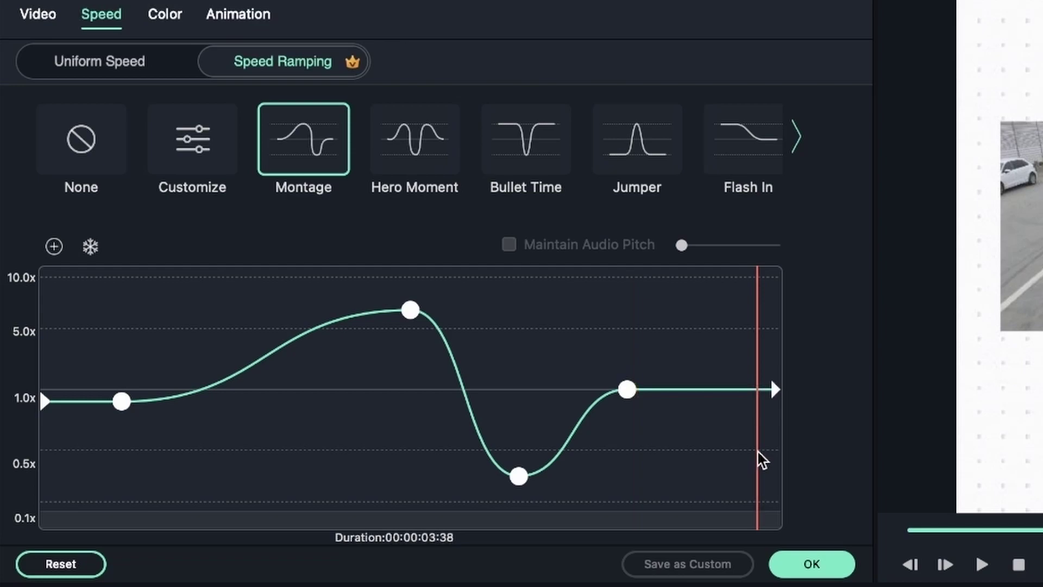
Push the peak keyframe to 10x and drop the dip to 0.1x, then undo those changes.
drag(410, 309, 363, 279)
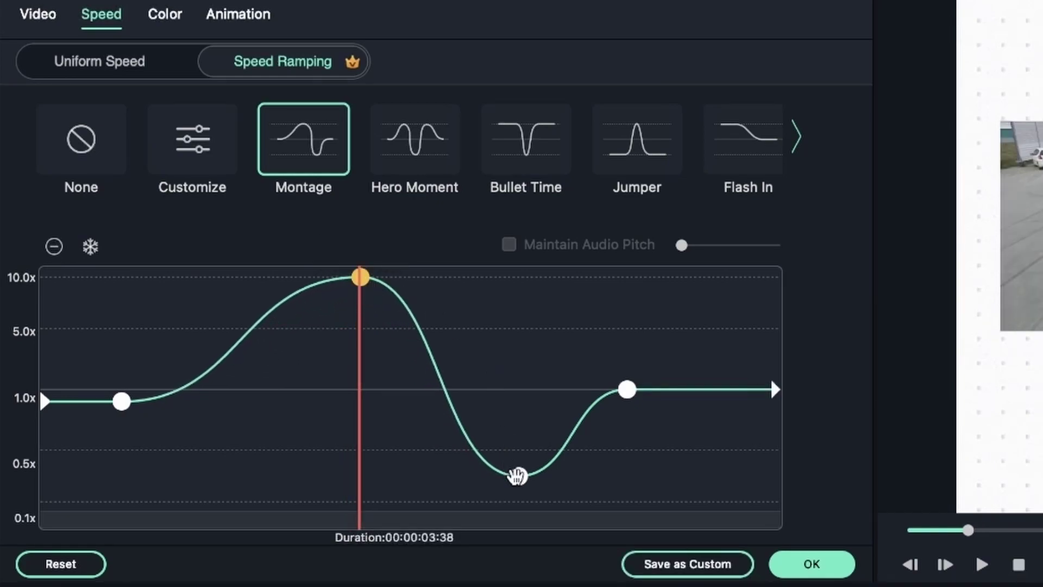
click(519, 477)
drag(519, 478, 607, 446)
drag(720, 452, 479, 517)
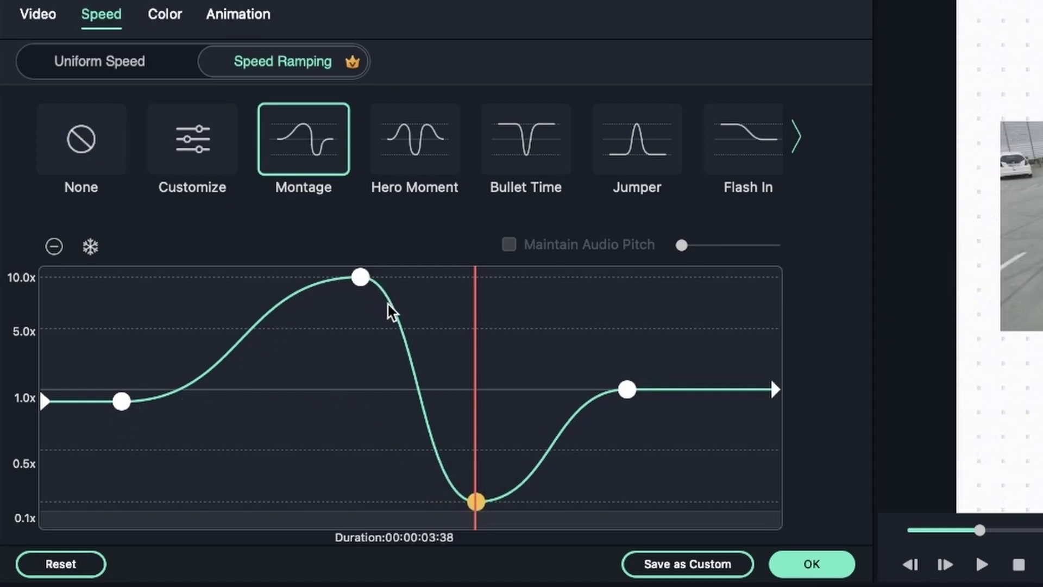
key(super+z)
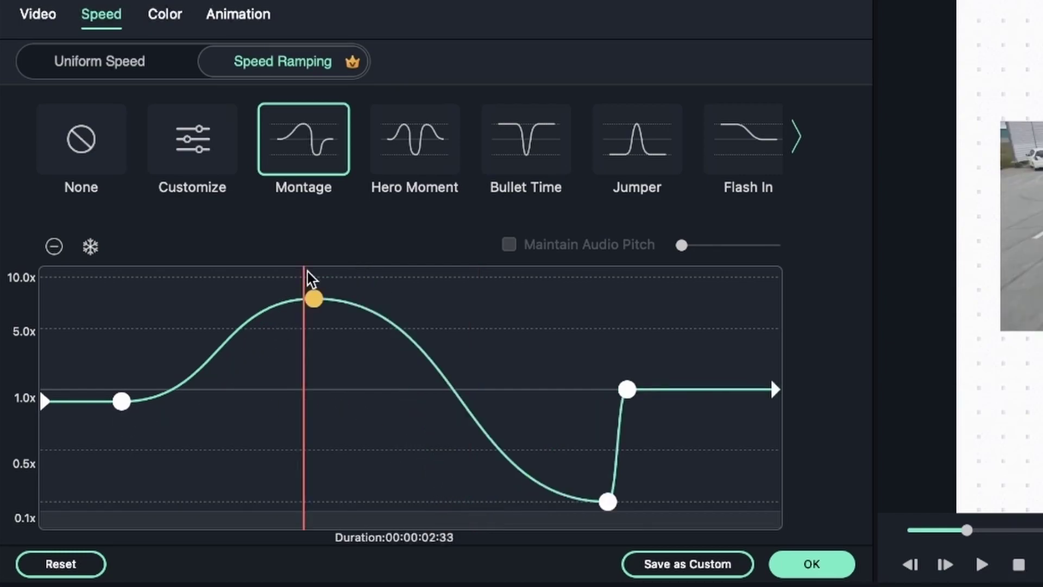
Add a new keyframe between the peak and dip and pull it down to 0.1x.
click(380, 284)
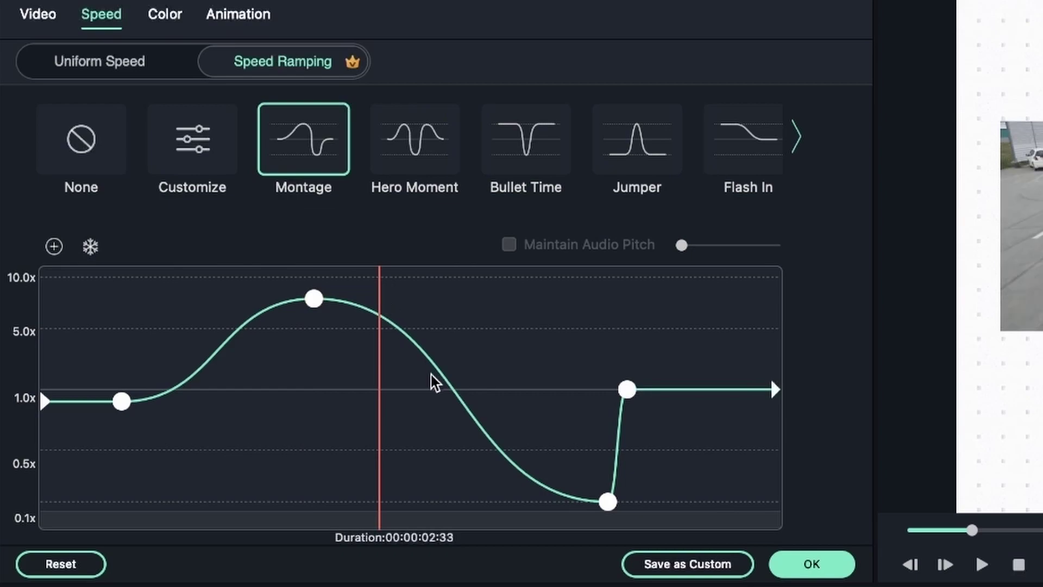
click(53, 248)
drag(383, 319, 270, 519)
click(582, 435)
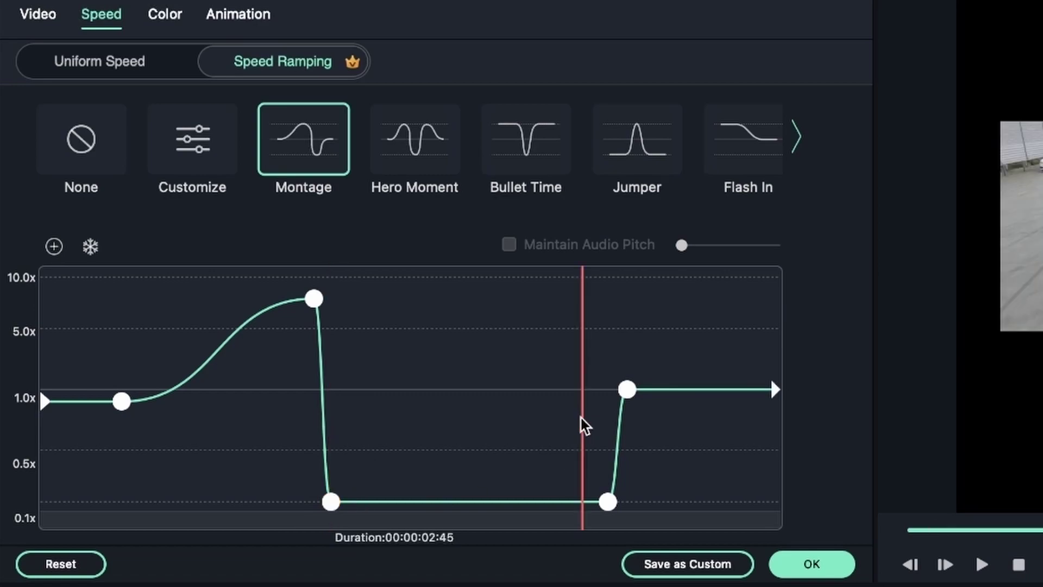
click(311, 299)
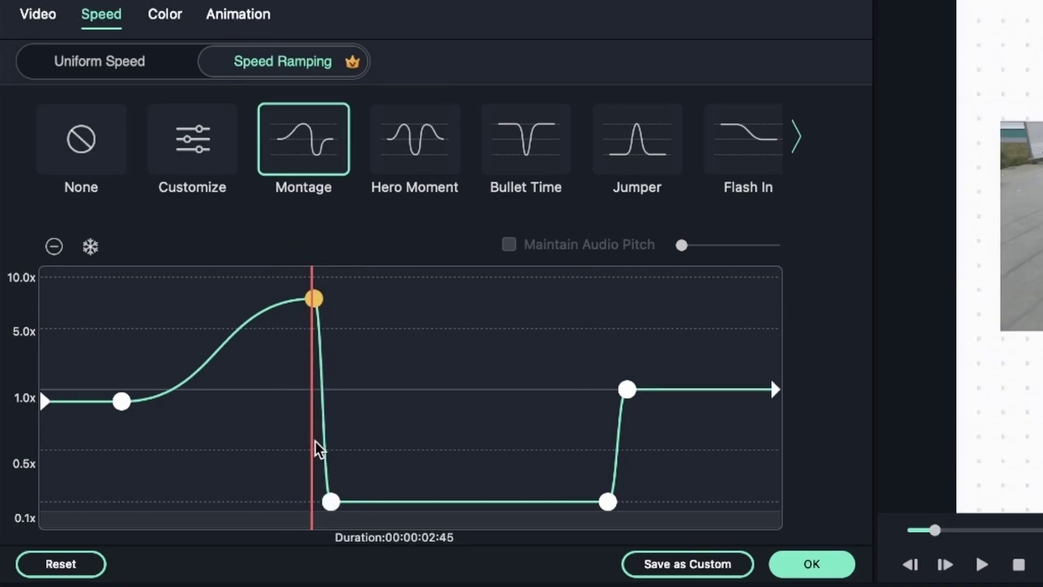
click(246, 283)
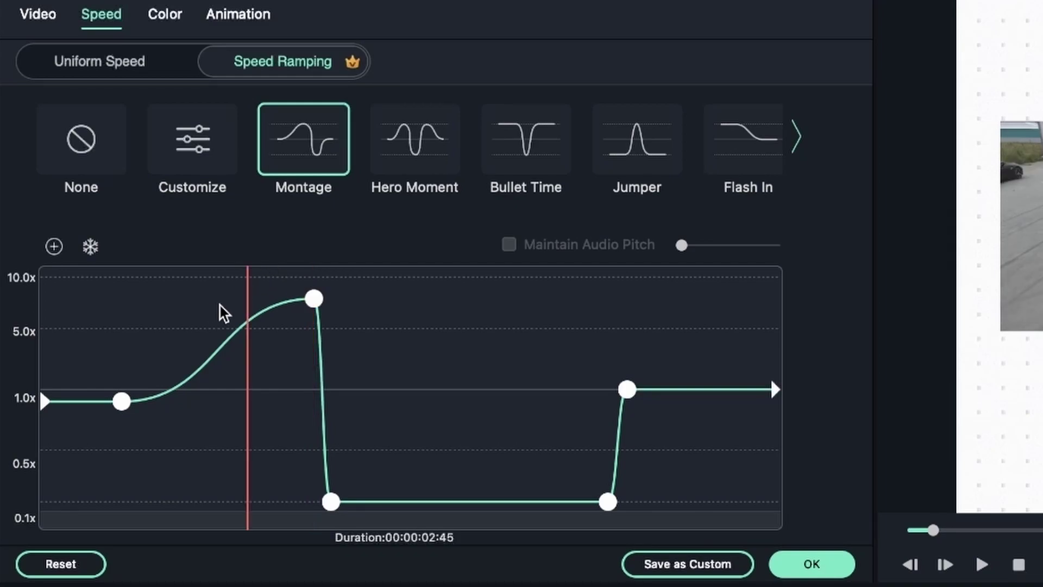
click(74, 308)
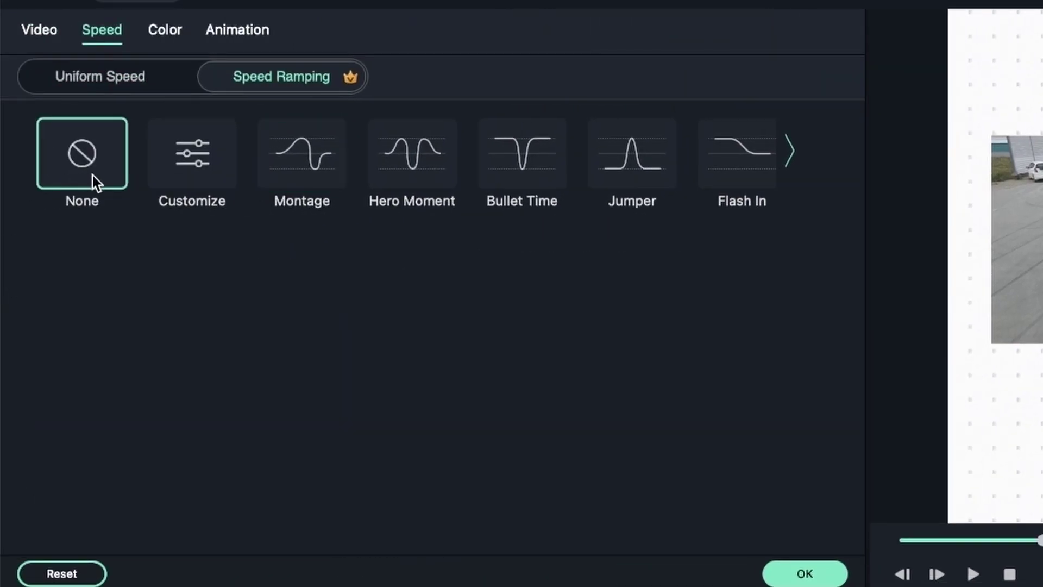
Try a speed ramp preset on the lower 50 fps 2 clip and rewind the preview to its start.
click(523, 163)
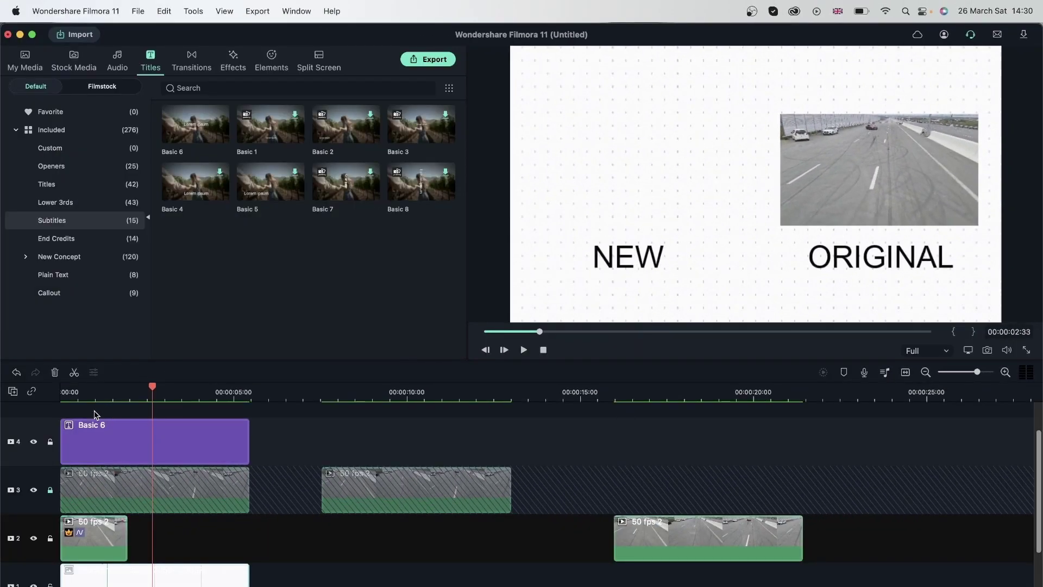
click(120, 395)
drag(123, 390, 60, 400)
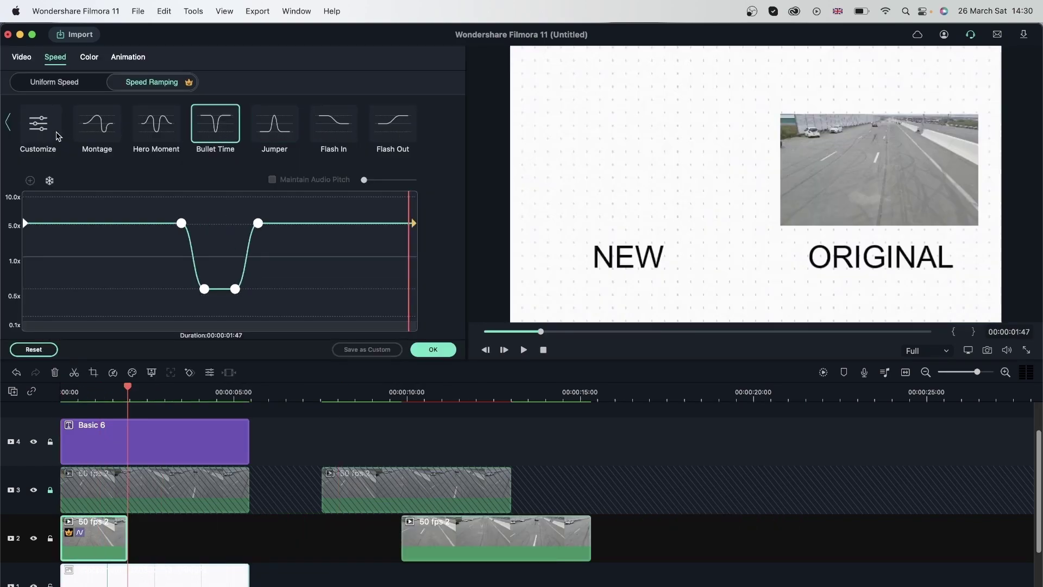
Start a flat 1.0x custom speed curve and scrub to the frame for the speed change.
click(51, 128)
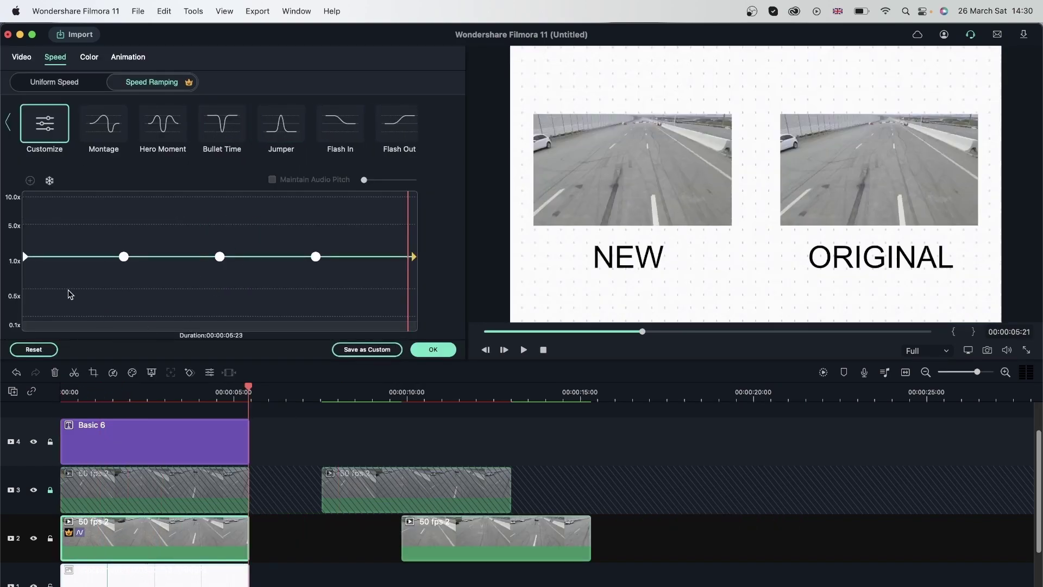
mouse_move(251, 387)
mouse_down()
mouse_move(76, 391)
mouse_move(70, 420)
mouse_up()
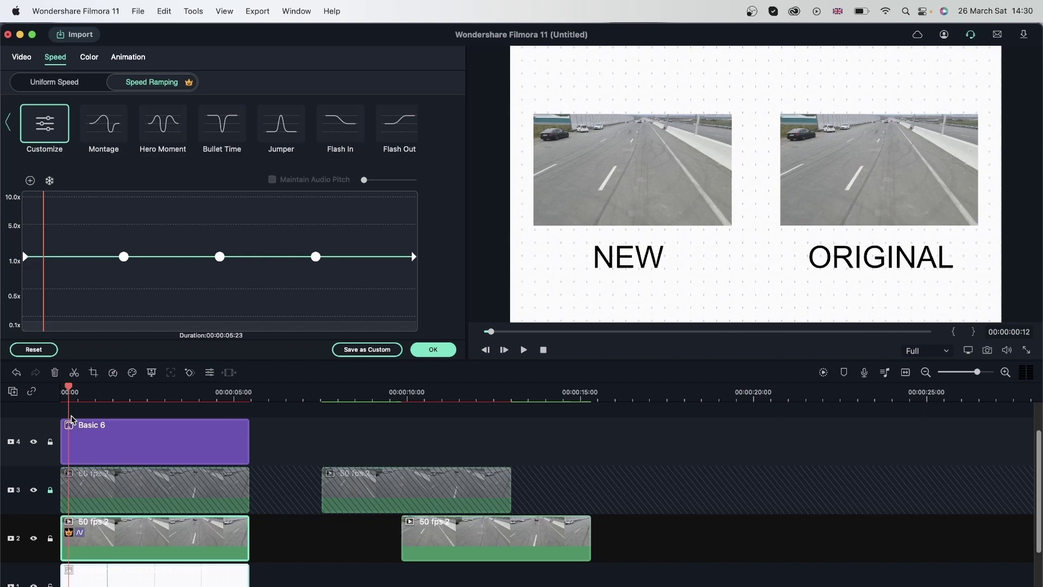
drag(124, 284, 249, 285)
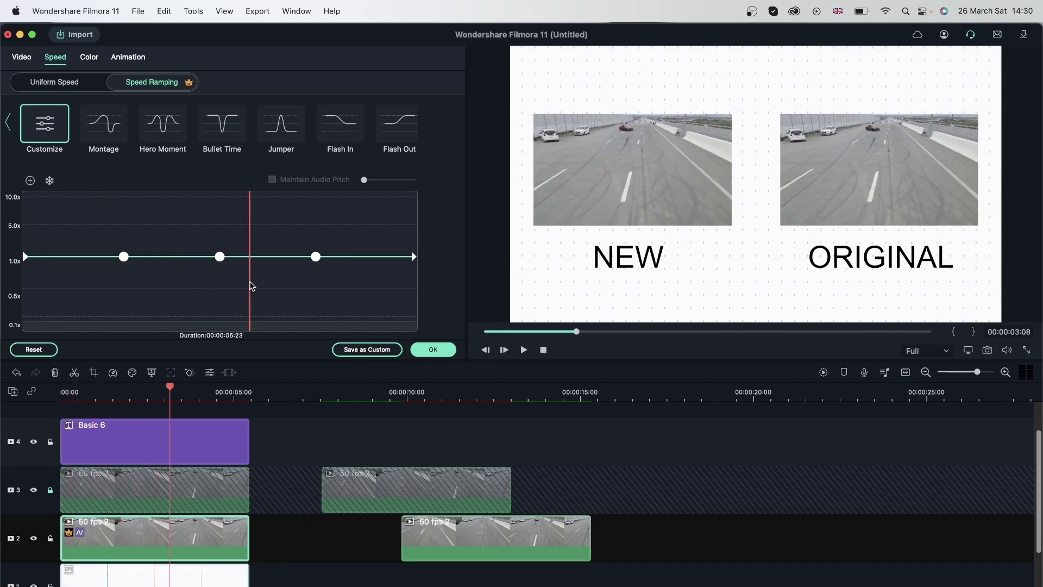
click(275, 286)
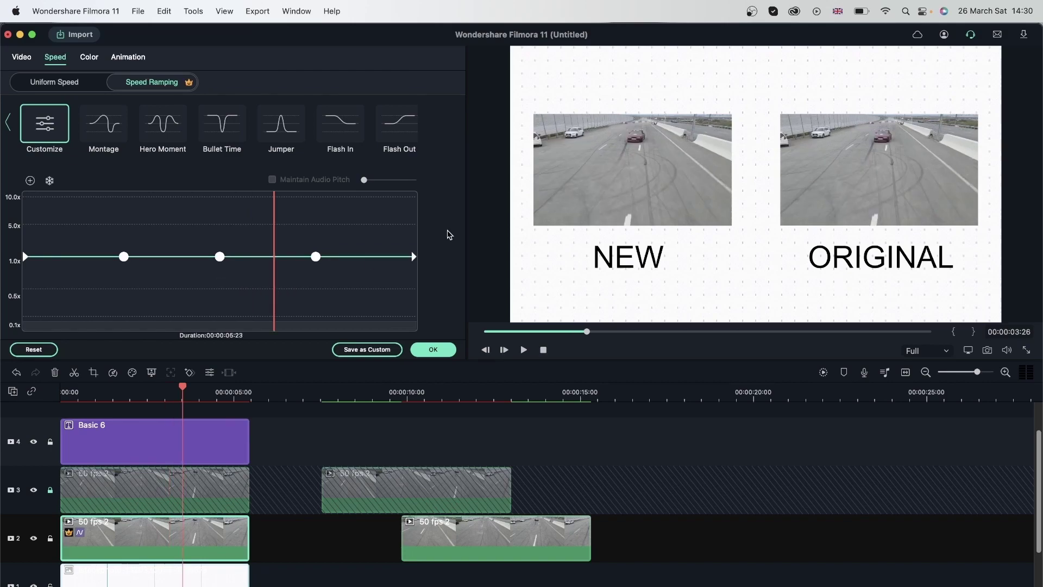
Add a 0.3x slow-motion dip and a 6.4x speed-up hump, then preview from the start.
click(31, 181)
drag(315, 256, 317, 312)
click(131, 295)
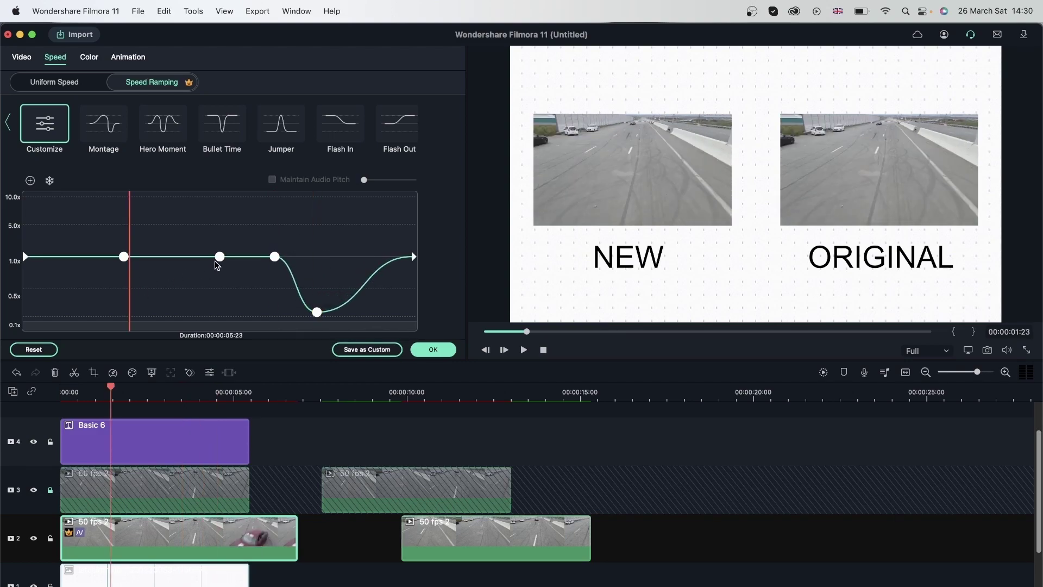
drag(120, 257, 186, 216)
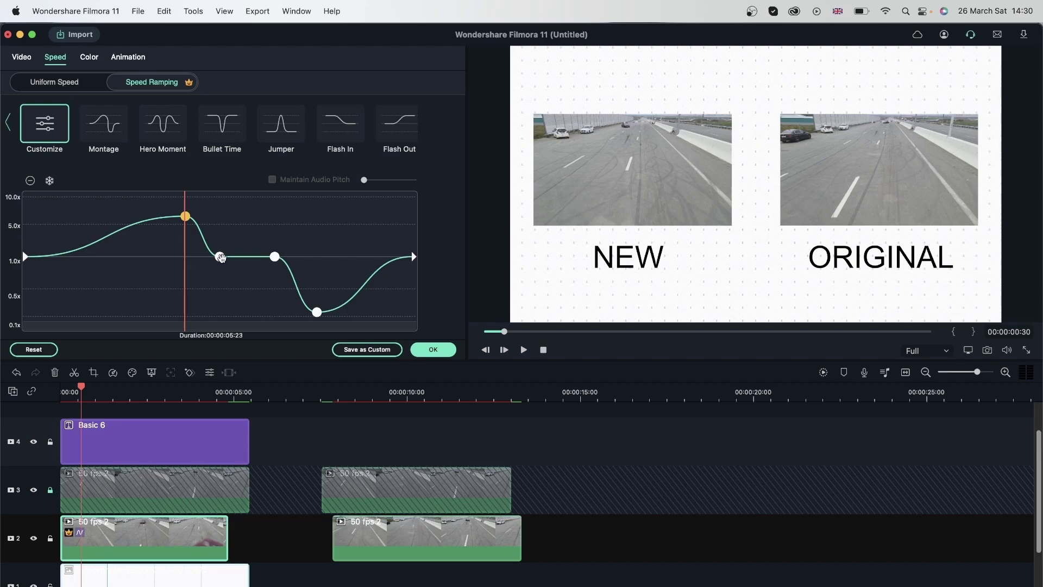
drag(221, 257, 234, 258)
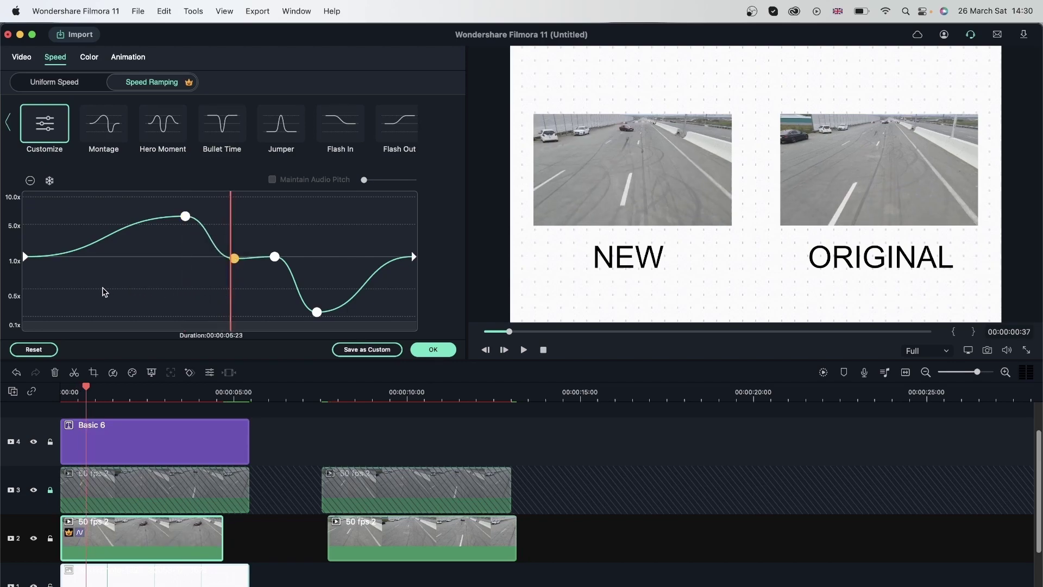
click(41, 288)
click(30, 289)
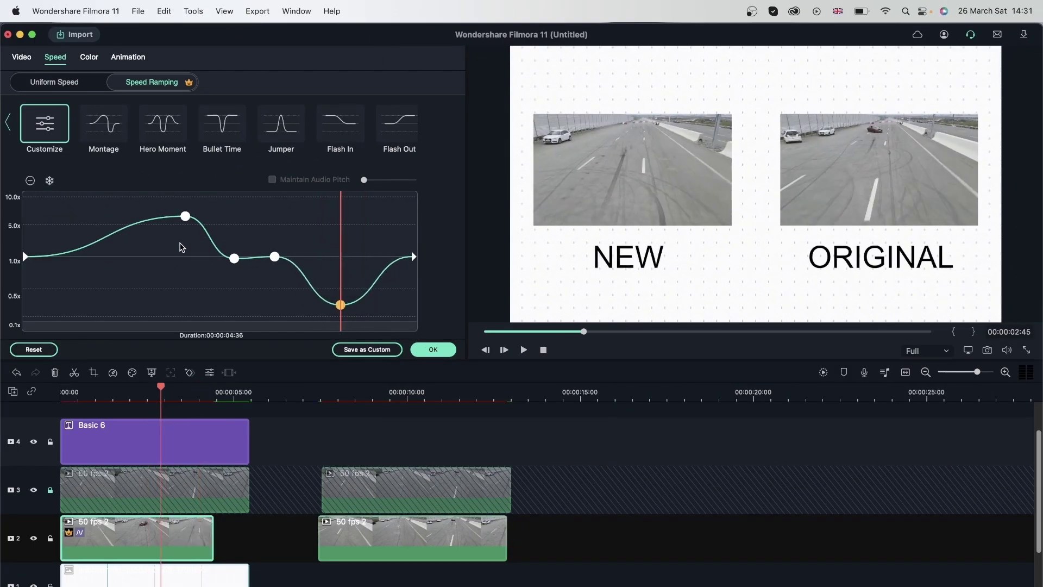
click(82, 231)
click(42, 230)
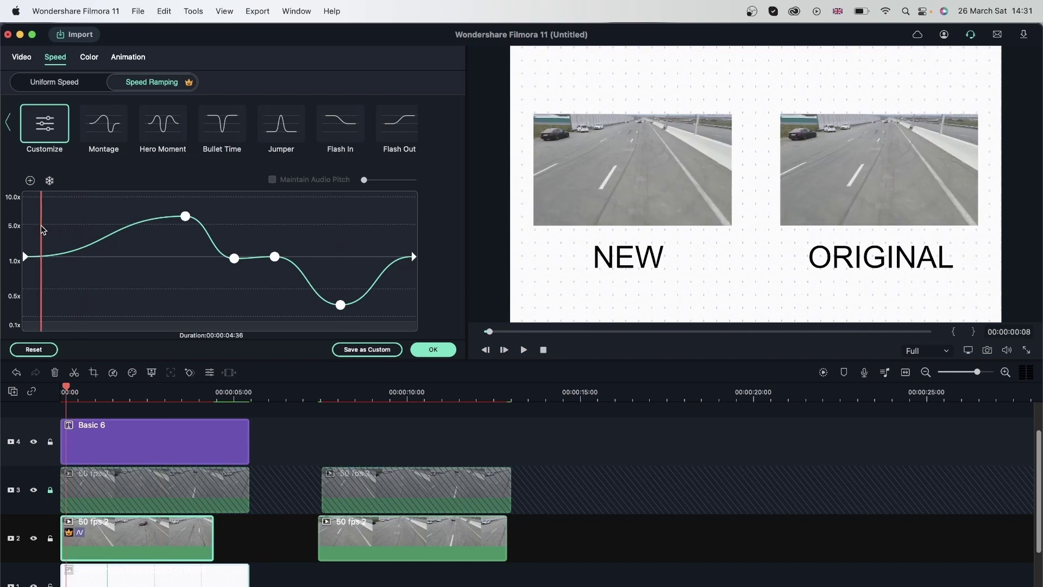
Apply the custom curve, then reset the clip's speed ramp to None and scrub to the red car.
click(433, 350)
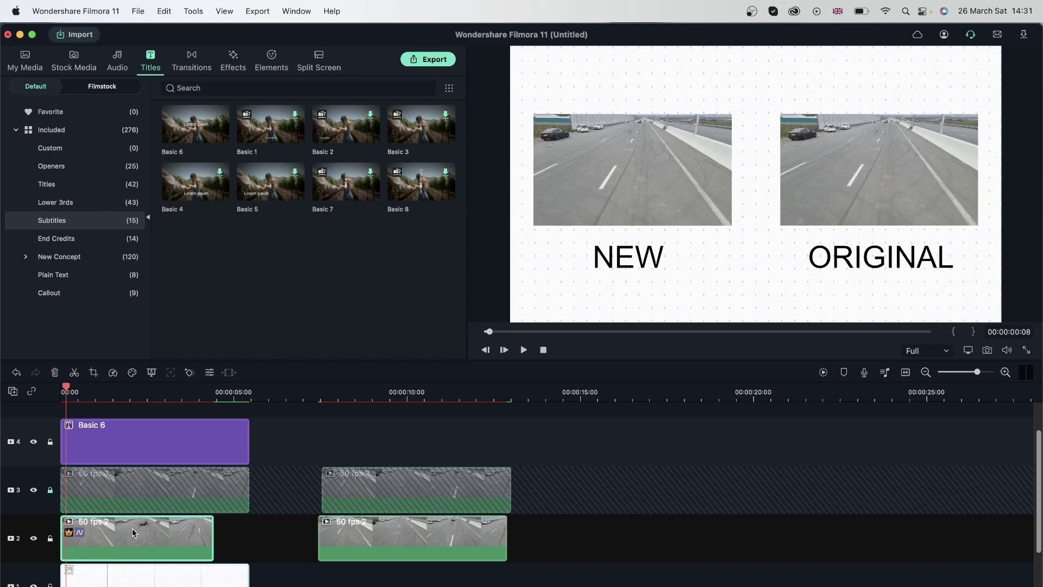
double_click(133, 532)
click(49, 347)
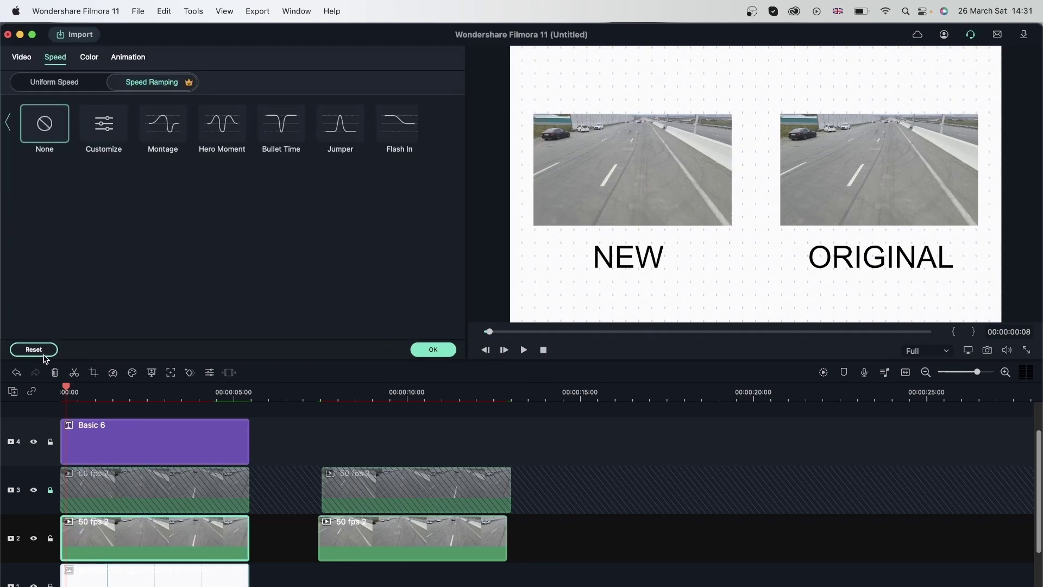
click(440, 351)
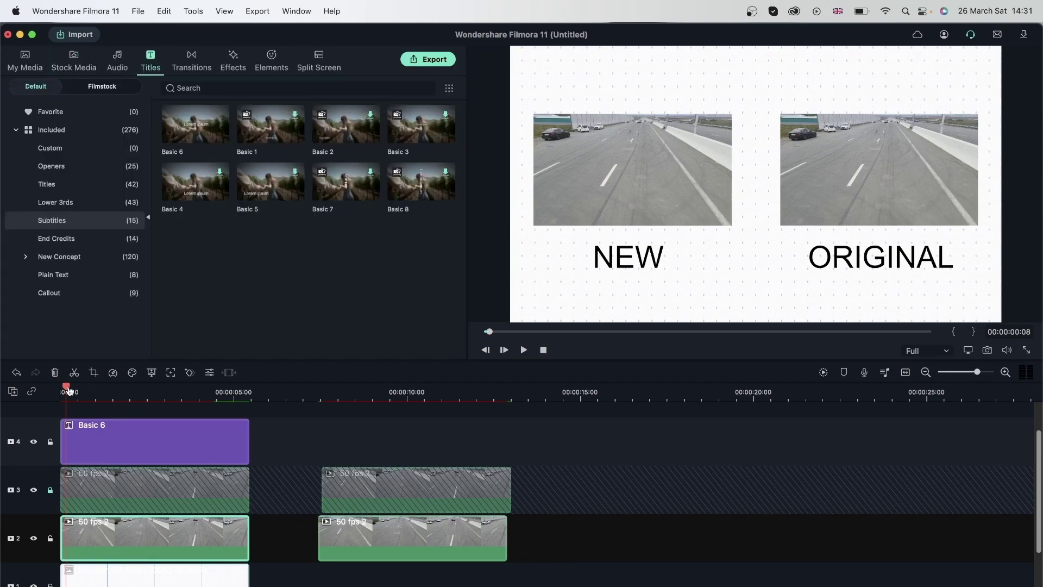
drag(69, 391, 201, 408)
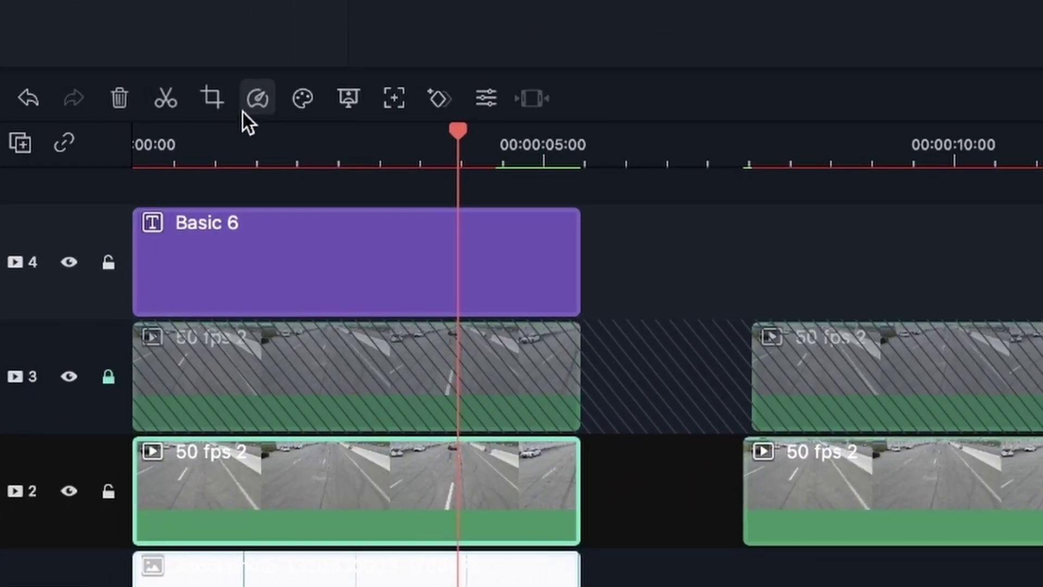
Add a Freeze Frame on the red car's drift and drag its right edge to shorten the hold.
click(258, 106)
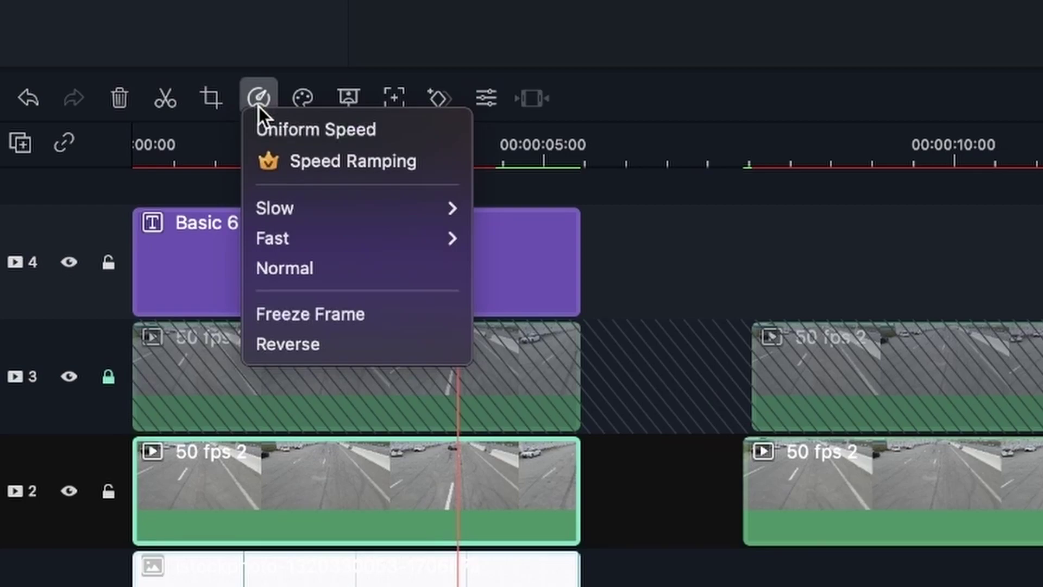
click(318, 308)
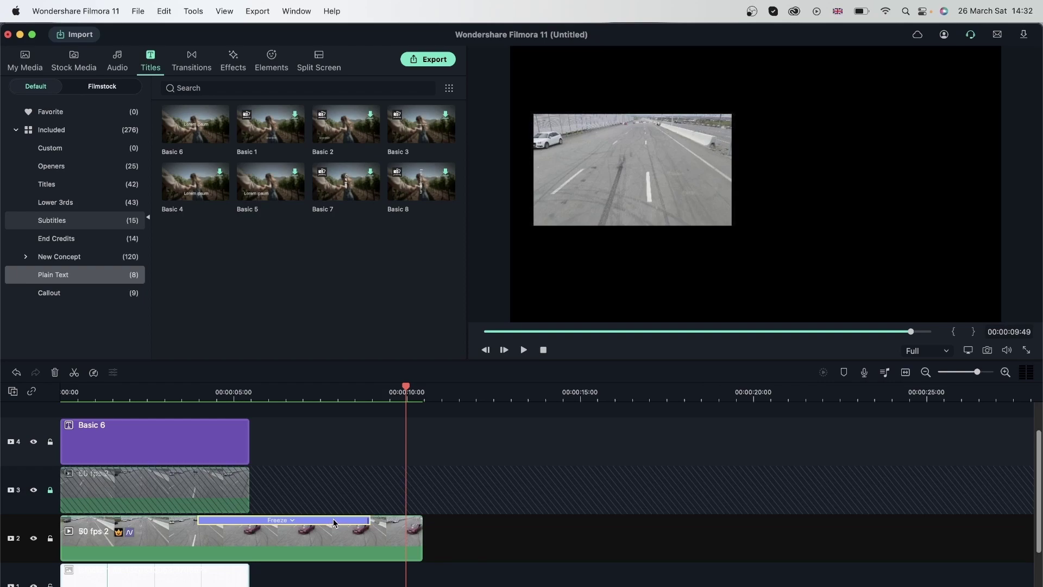
drag(367, 521, 960, 543)
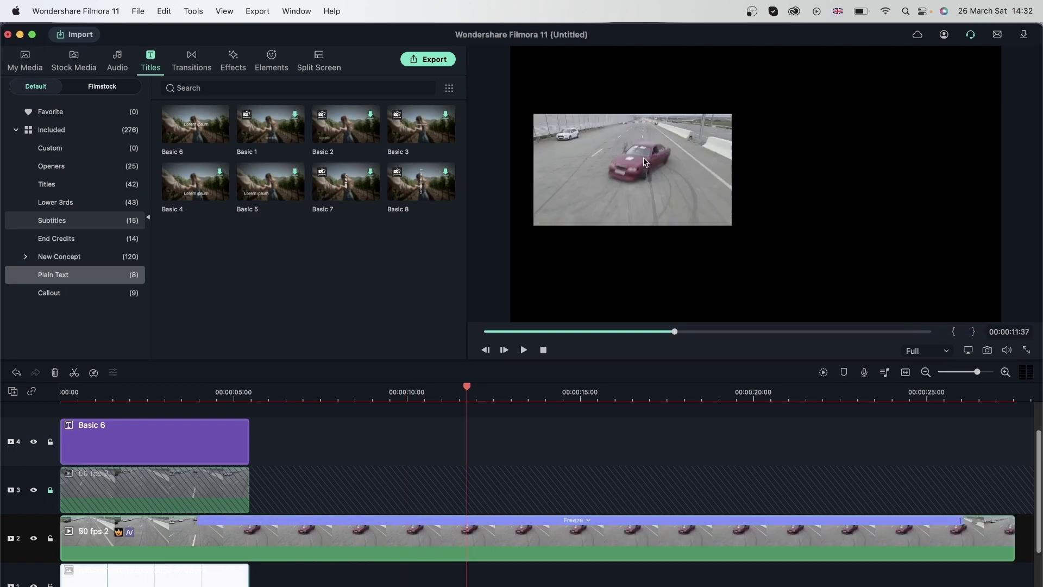
click(955, 387)
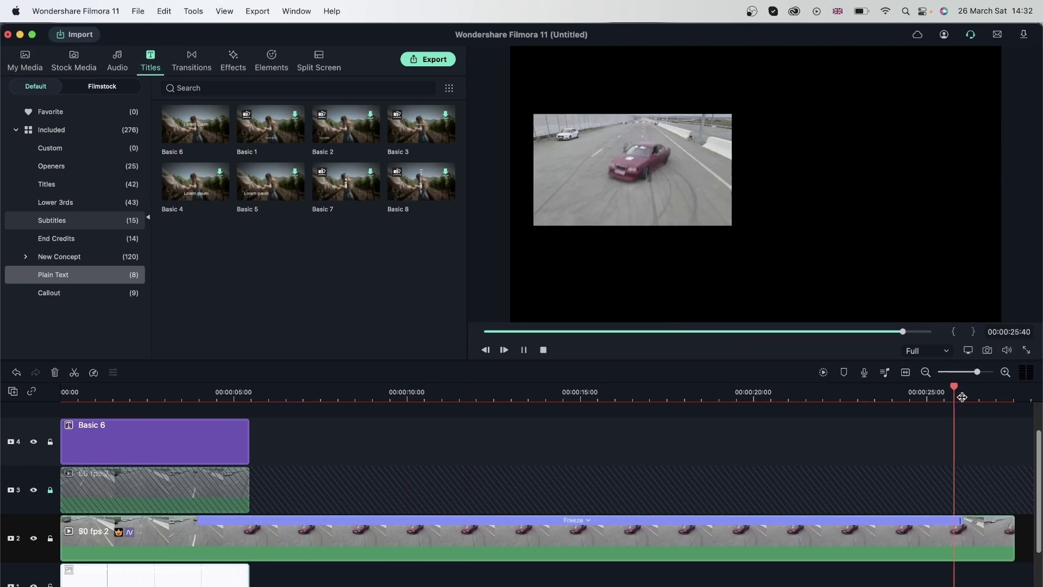
key(space)
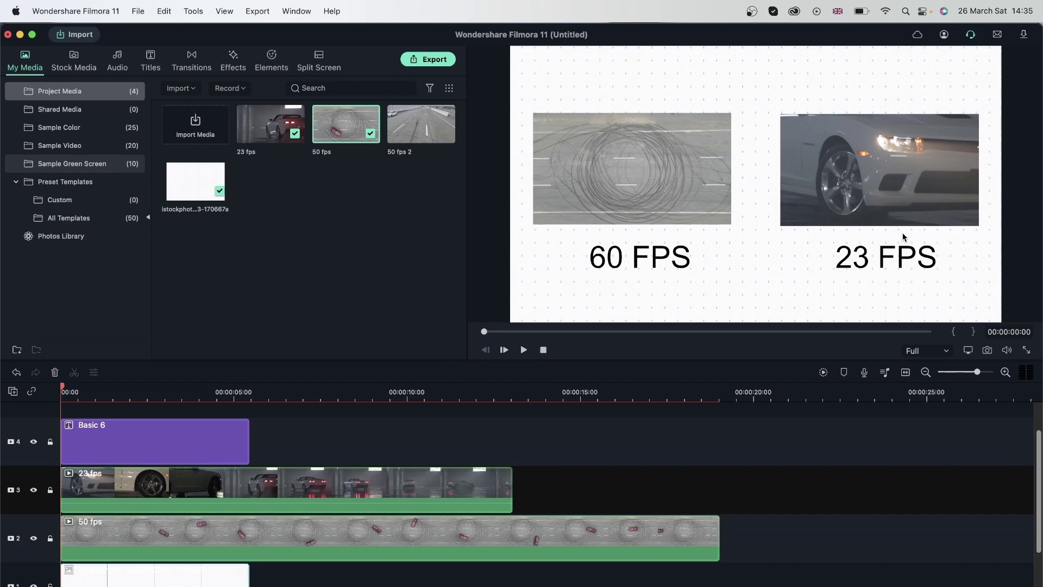
Slow the 50 fps clip to 0.25x from the Speed icon's Slow menu, then return to 00:00:09:29.
click(416, 538)
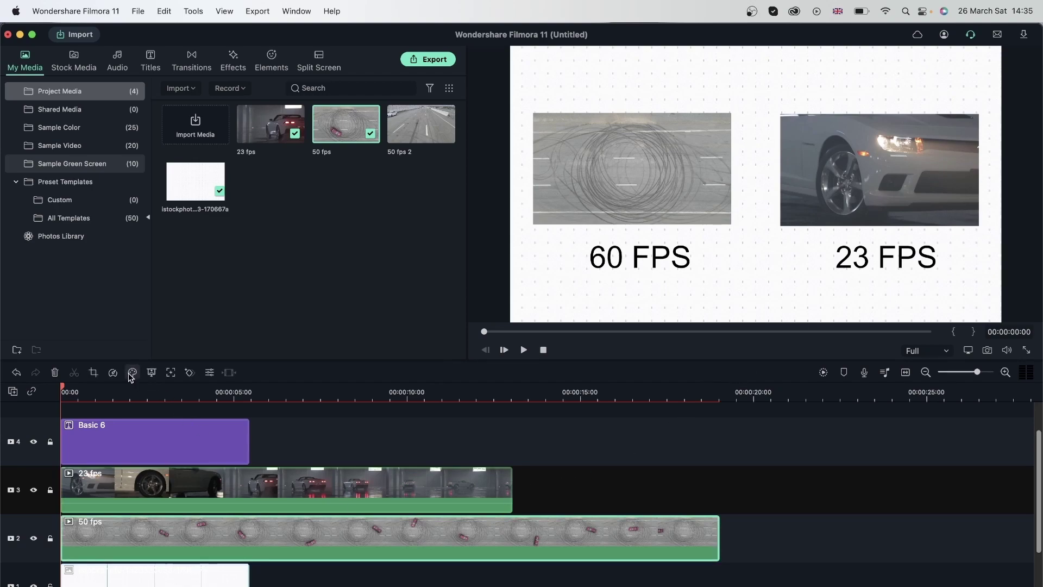
click(113, 372)
mouse_move(134, 420)
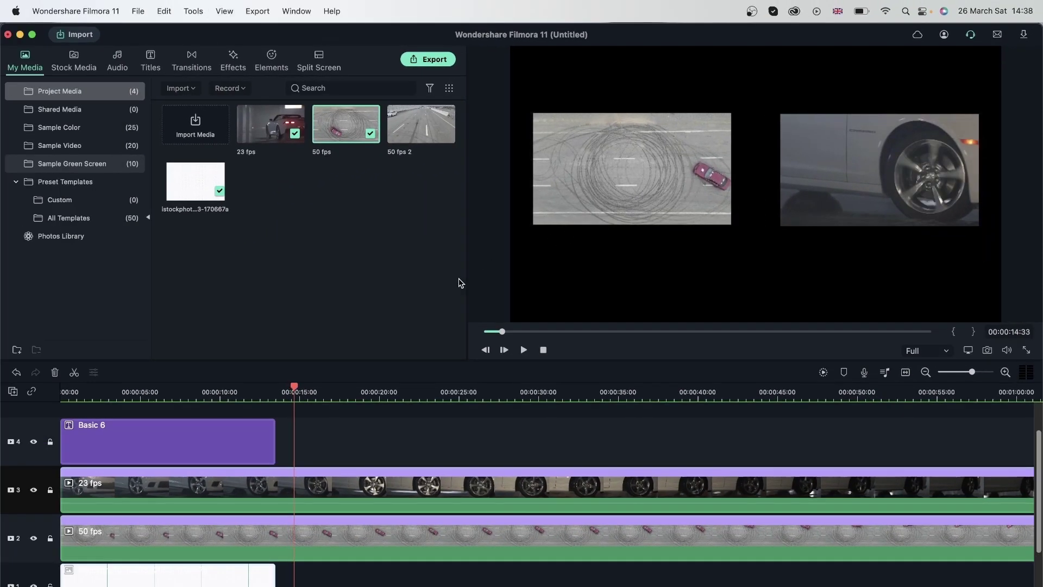
click(213, 389)
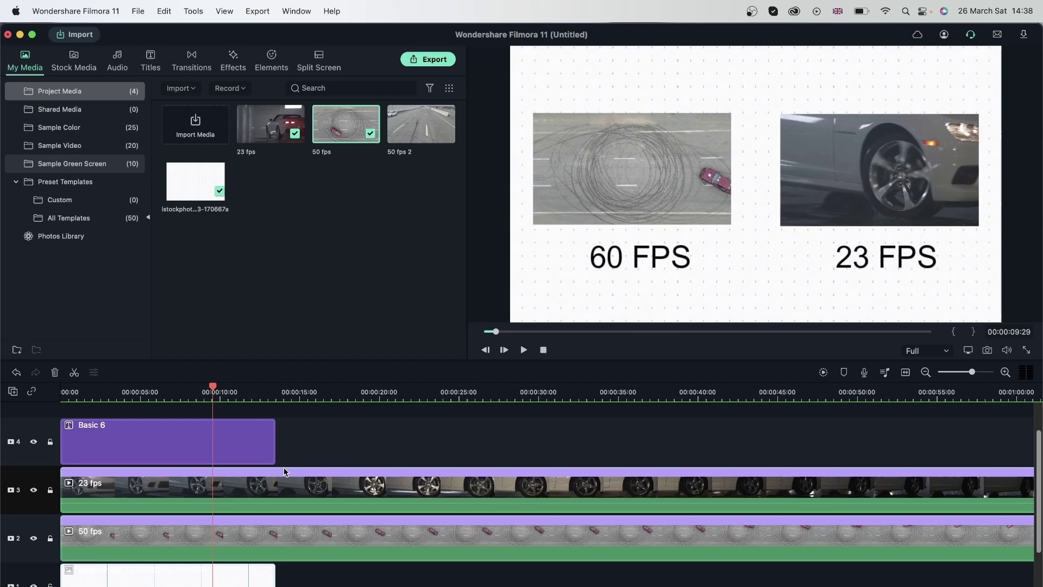
Select the 23 fps clip and open the Speed menu's Fast options to speed it up.
click(304, 488)
click(113, 372)
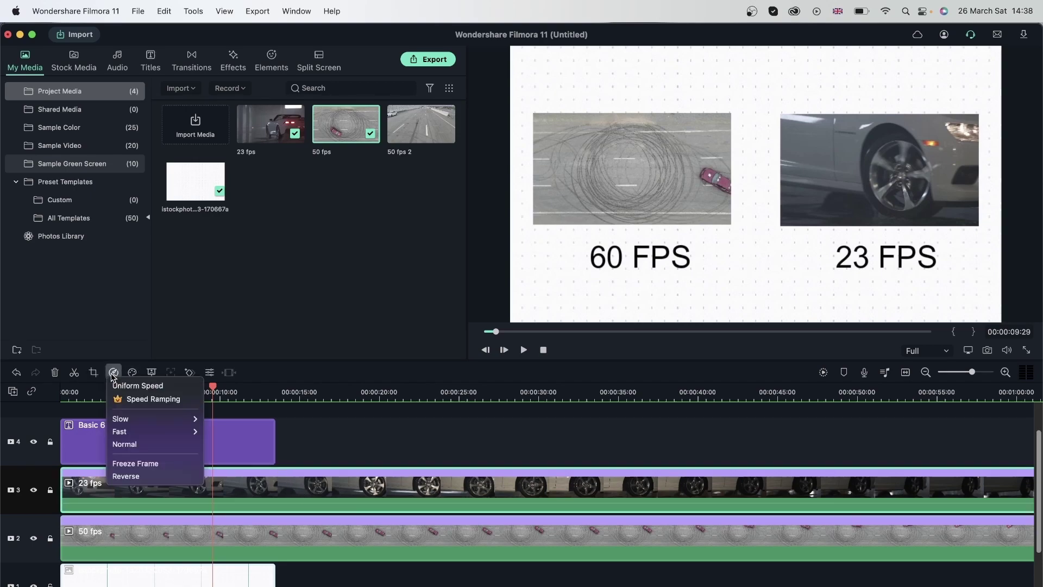
mouse_move(137, 431)
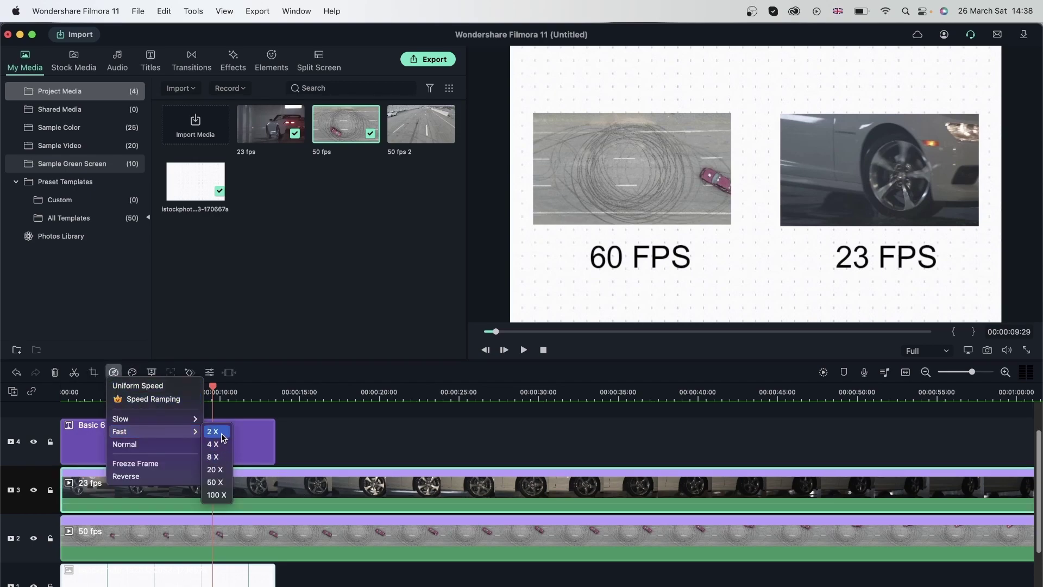